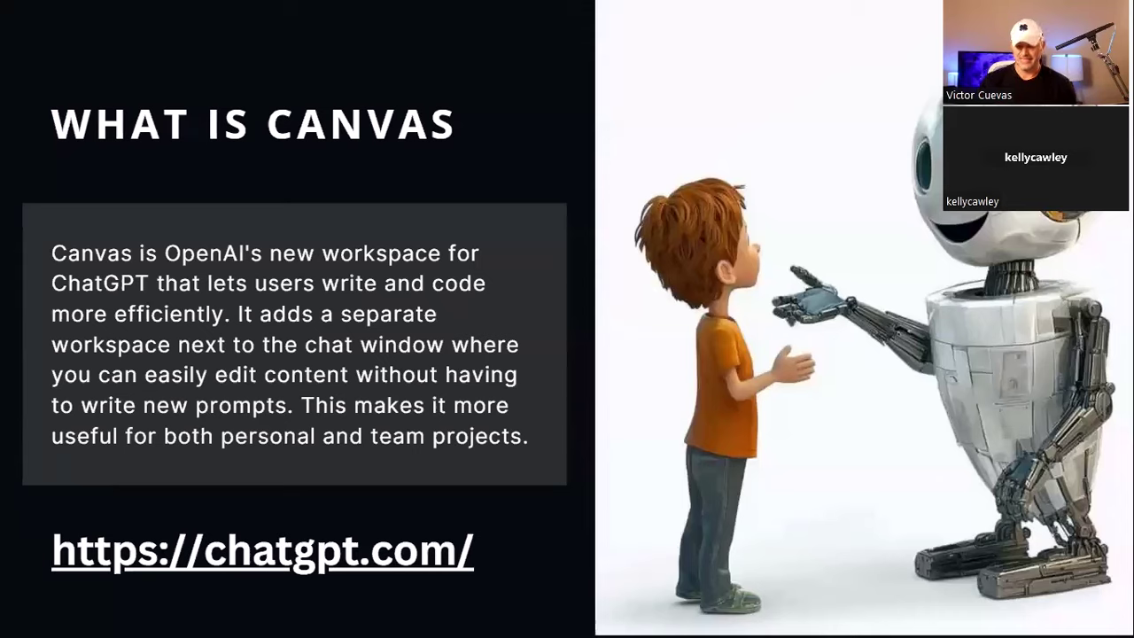
# Advance the presentation to the demo slide, then leave the slideshow for the ChatGPT browser window and maximise it
pyautogui.press('Right')
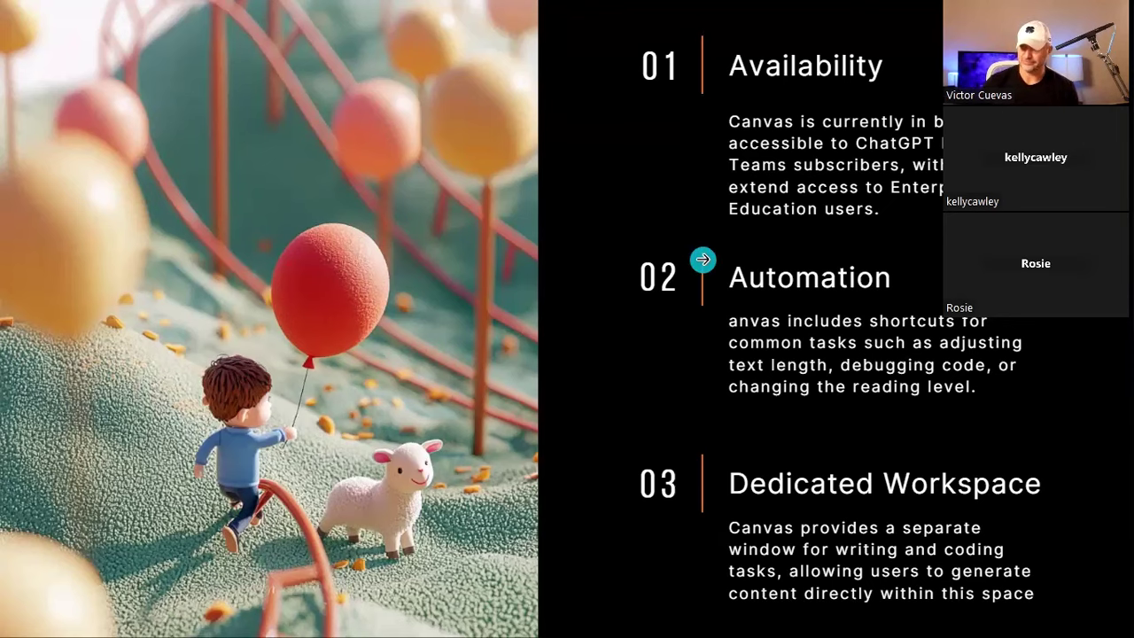
pyautogui.click(702, 259)
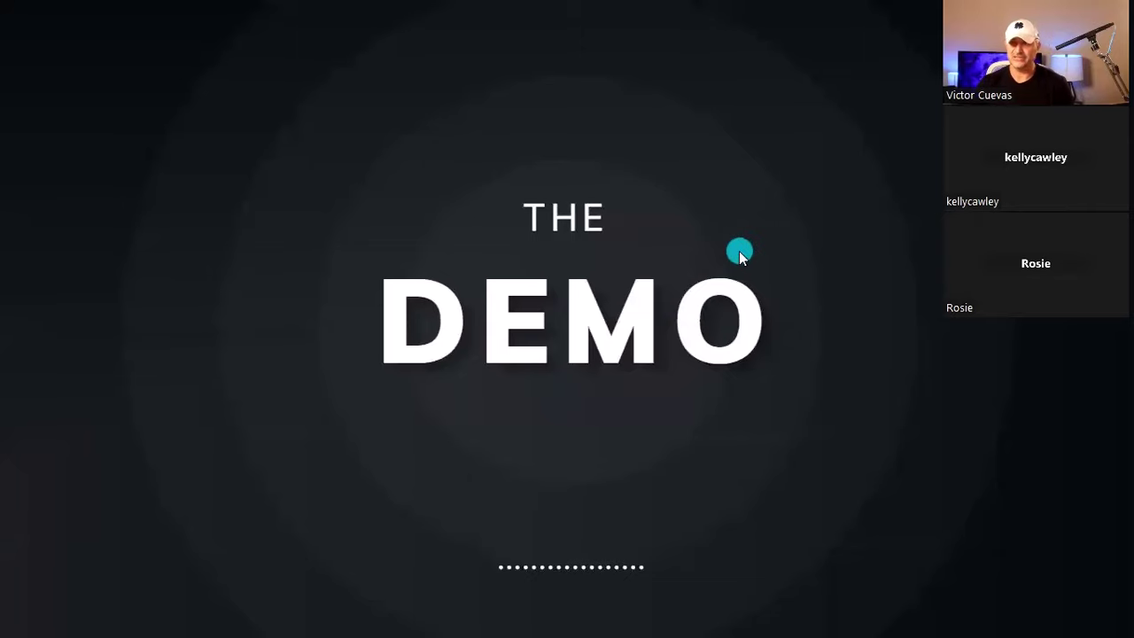
pyautogui.press('Escape')
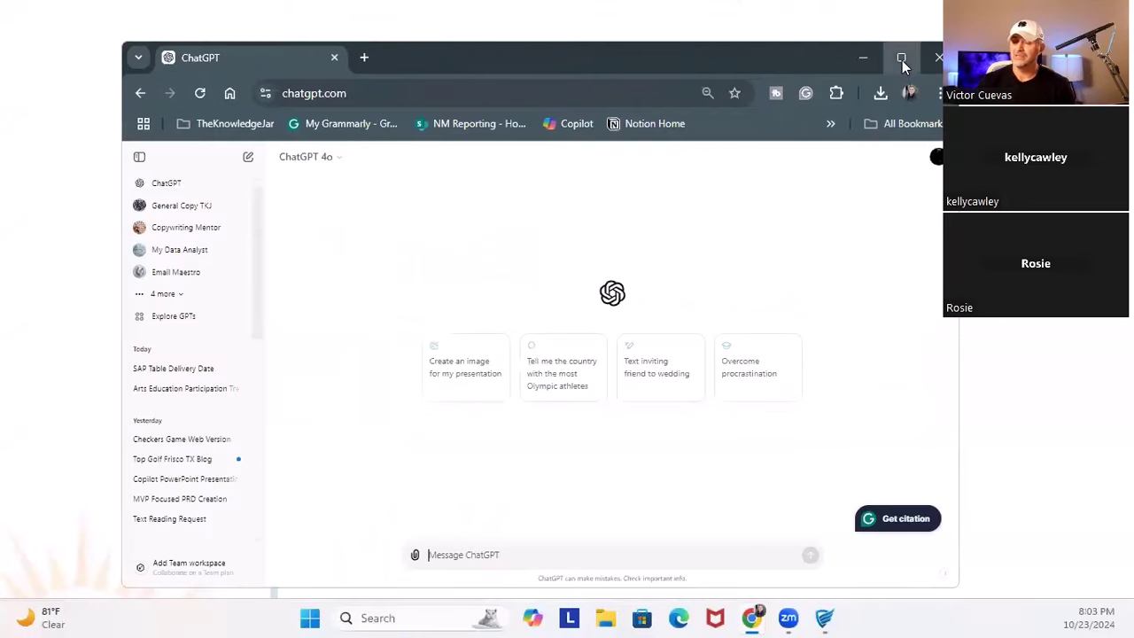
pyautogui.click(900, 55)
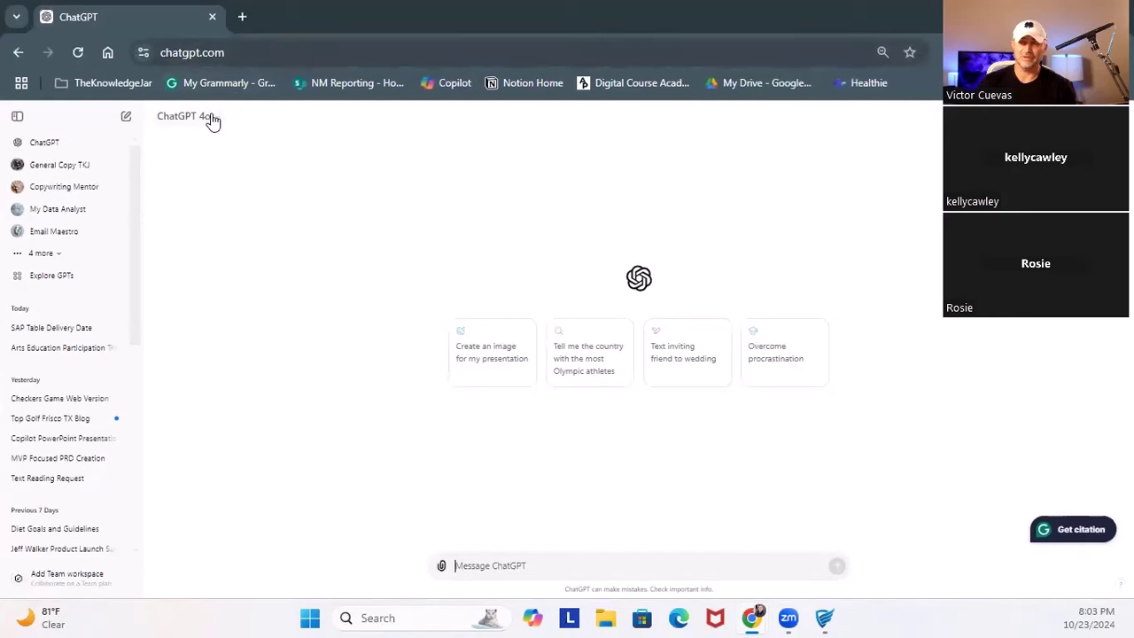
# Send ChatGPT 4o the prompt "Write a blog about Top Golf"
pyautogui.click(506, 564)
pyautogui.write('Write')
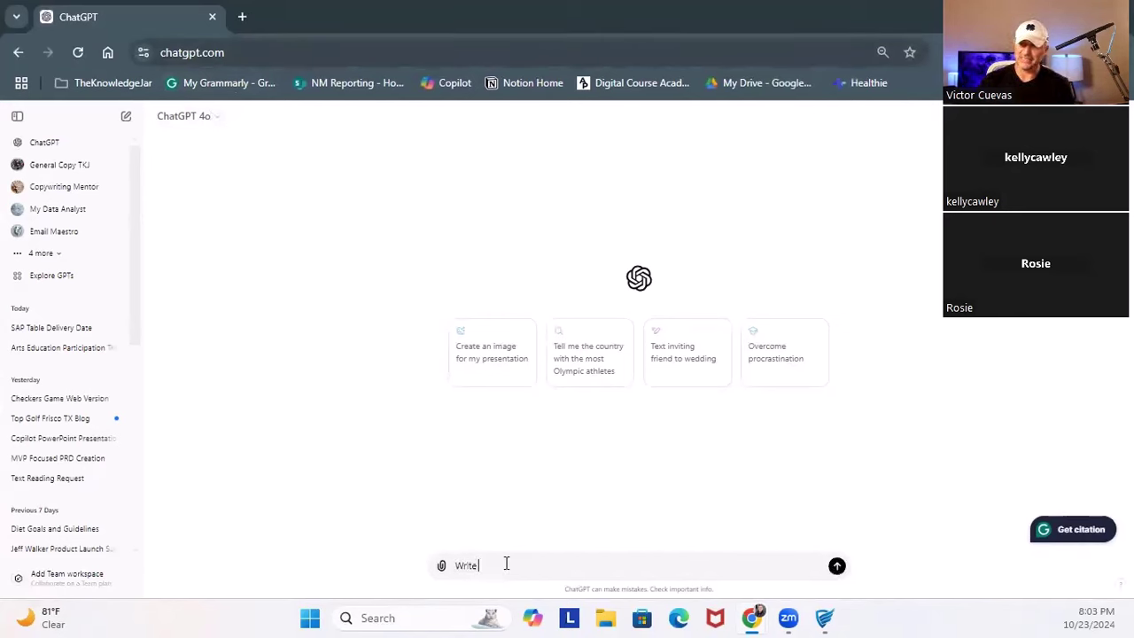
pyautogui.write(' a blog about')
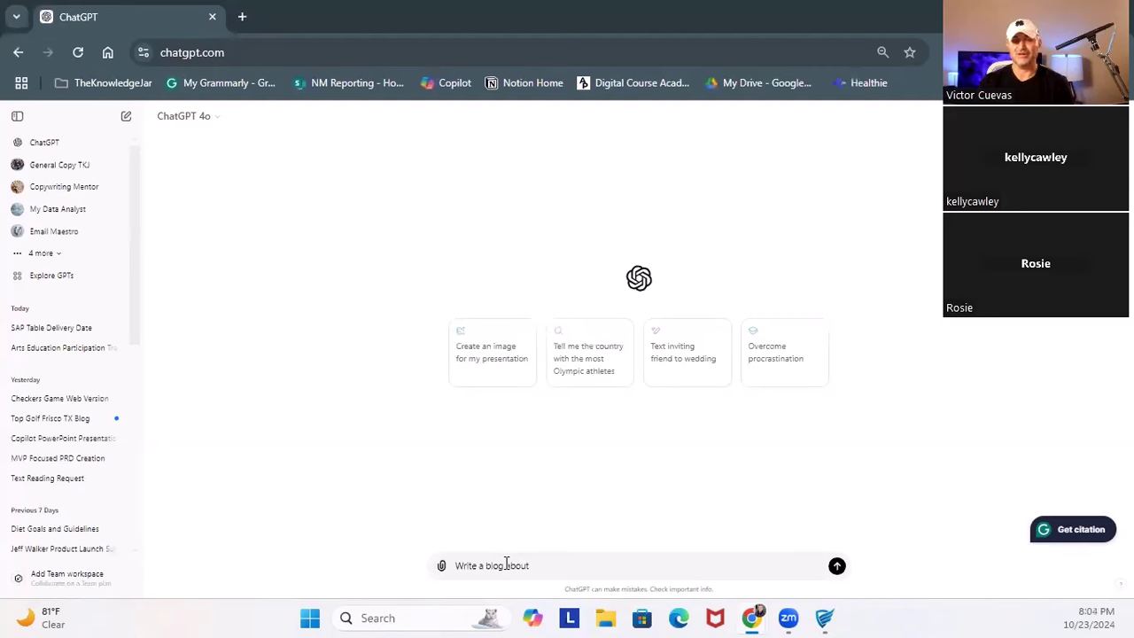
pyautogui.write('To')
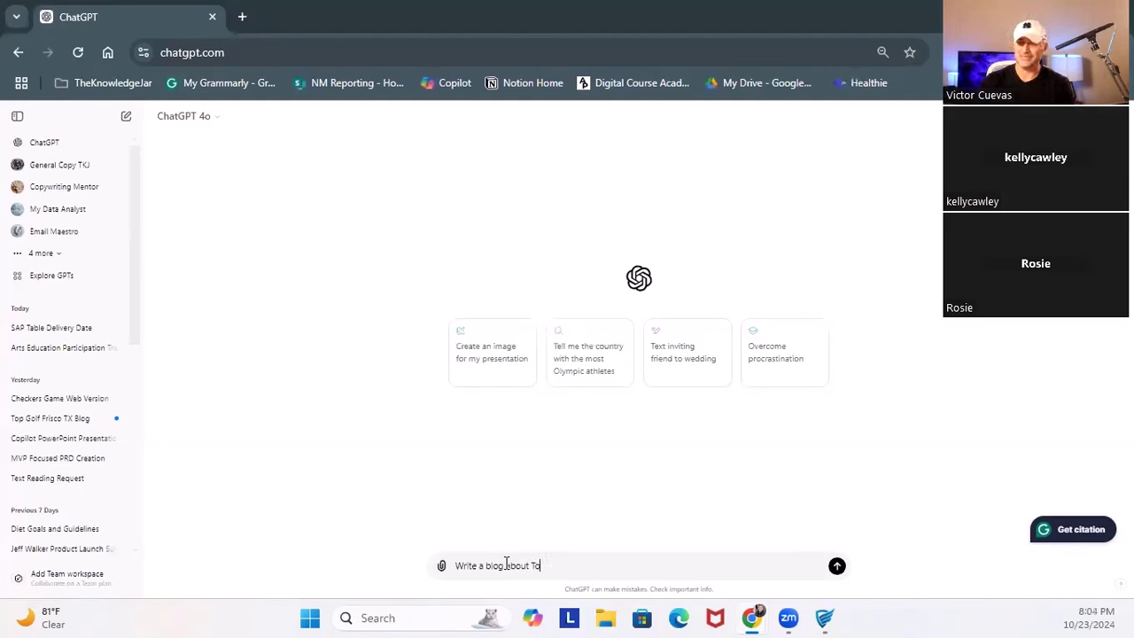
pyautogui.write('p Golf')
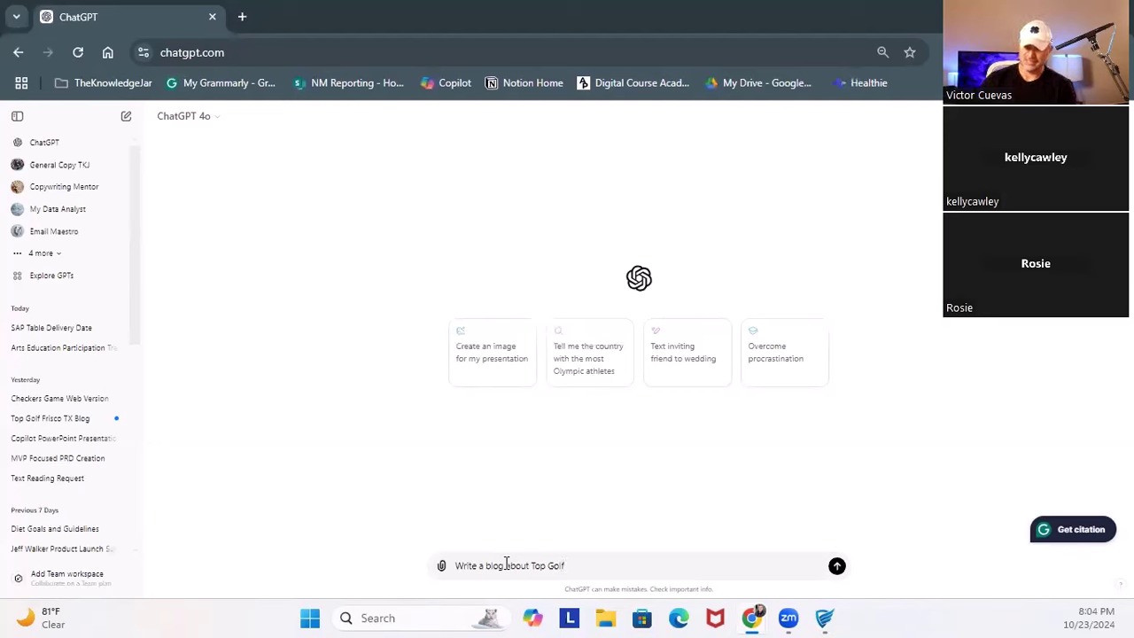
pyautogui.press('Return')
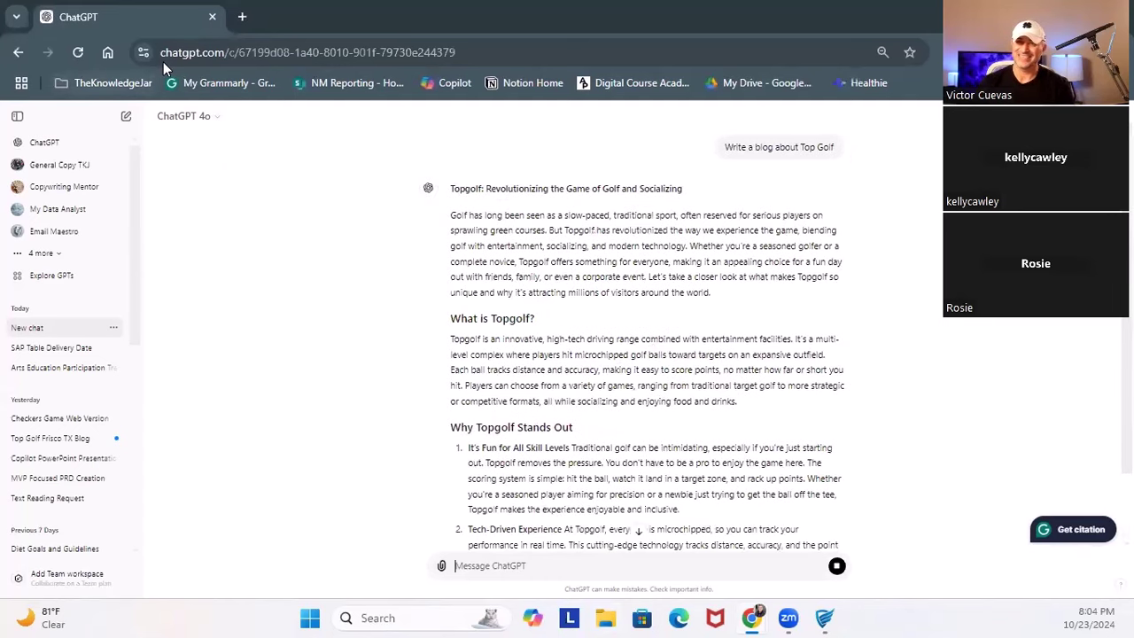
# Start a fresh ChatGPT conversation and submit the prompt "Write a blog about Topgolf in Dallas Tx"
pyautogui.click(199, 52)
pyautogui.write('chat')
pyautogui.press('Return')
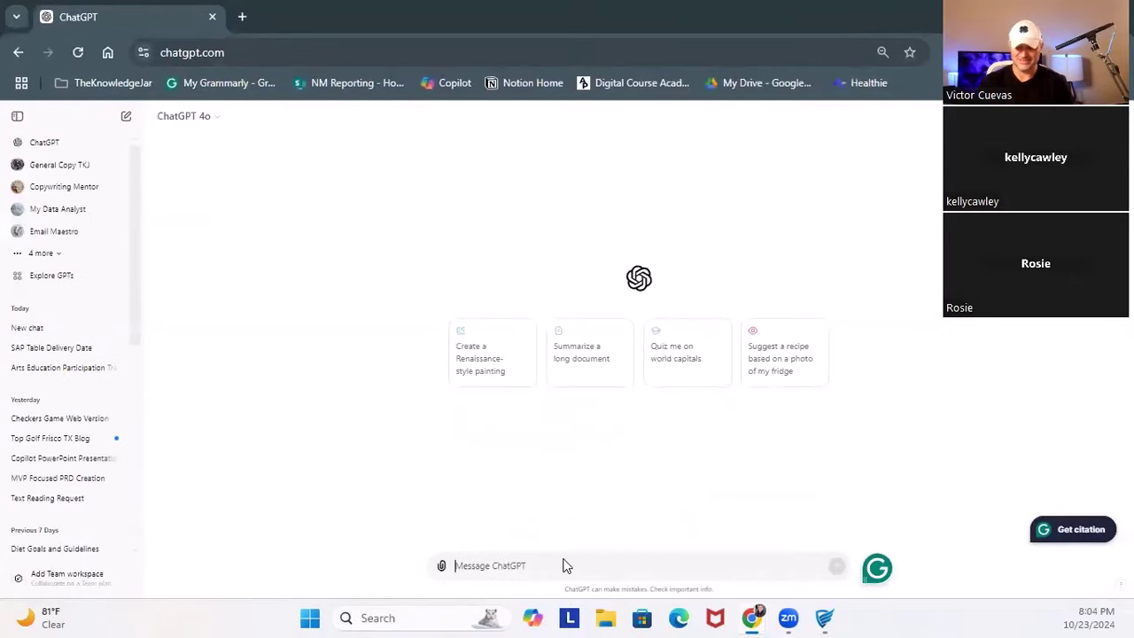
pyautogui.write('W')
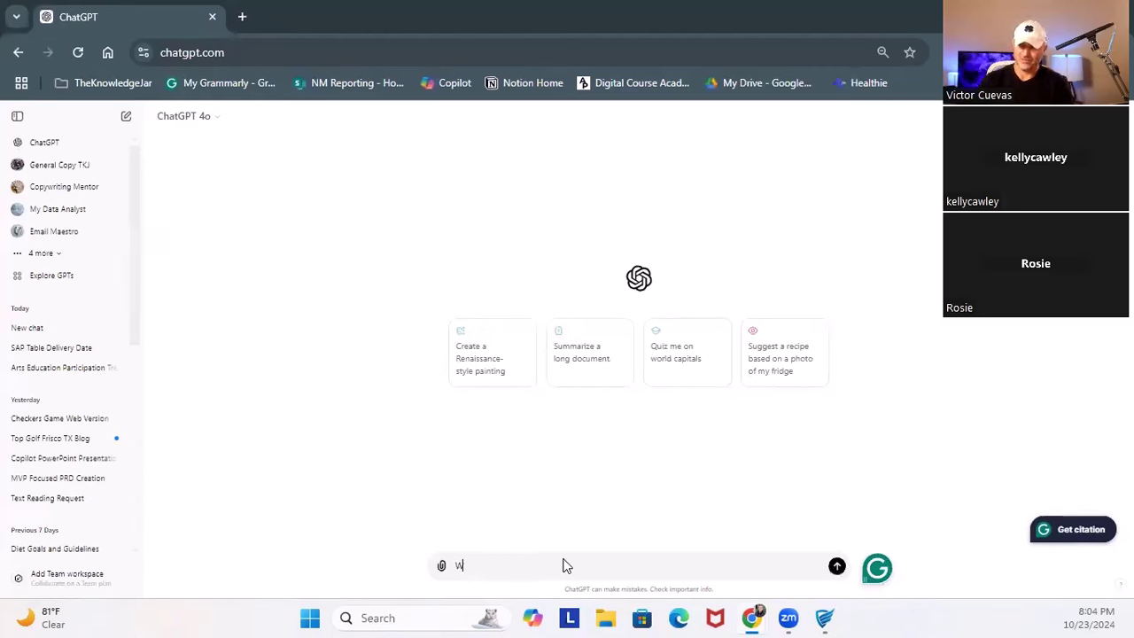
pyautogui.write('rite a blog')
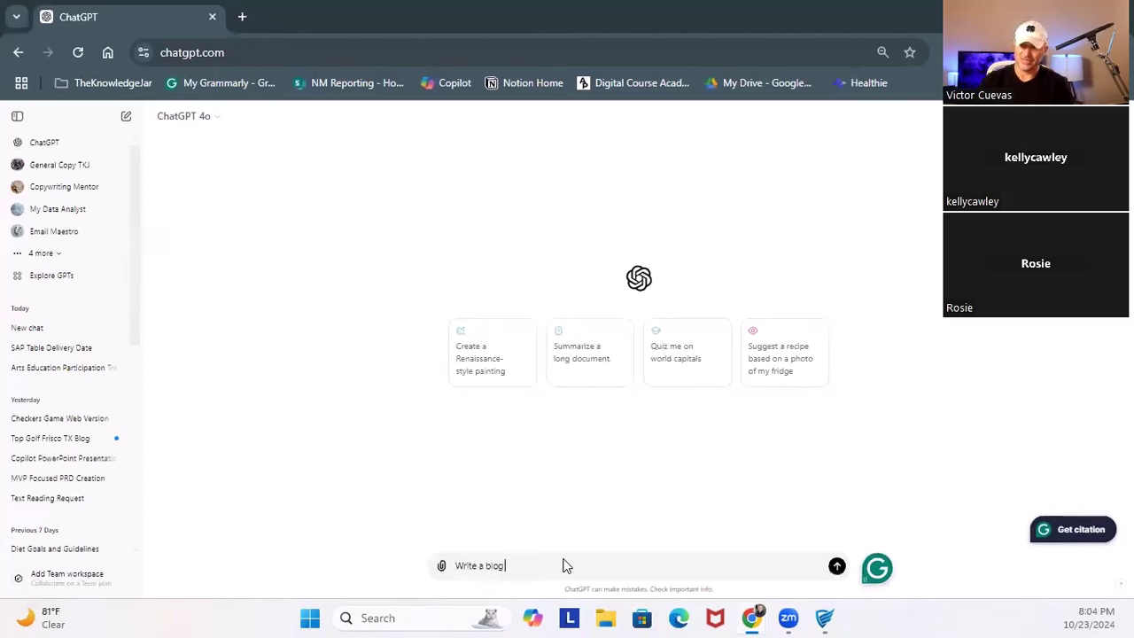
pyautogui.write(' about To')
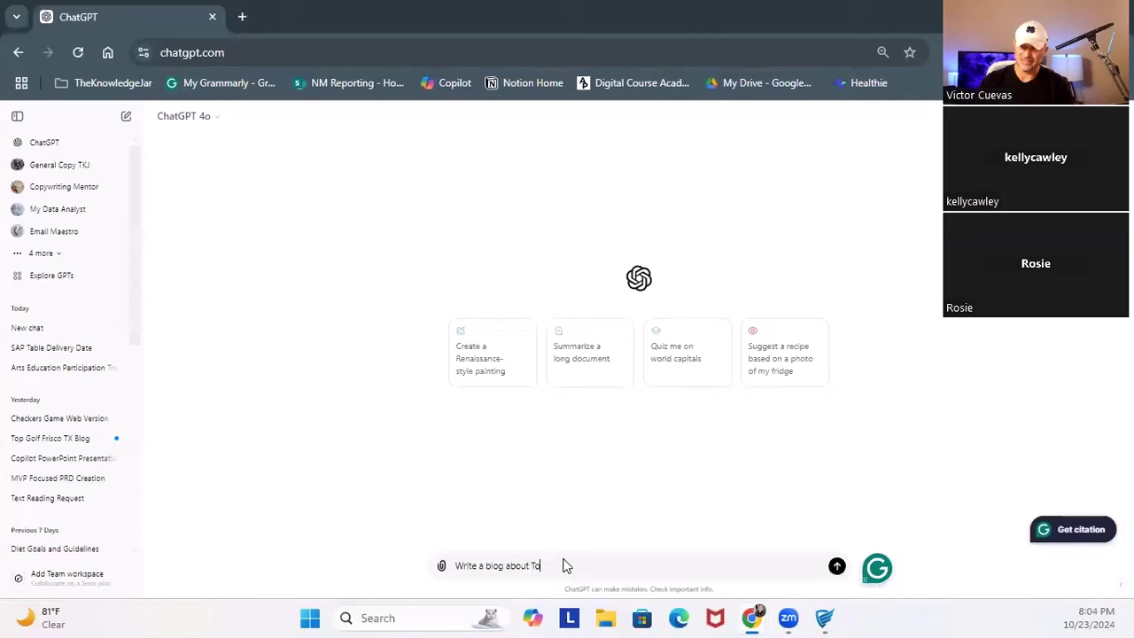
pyautogui.write('pgolf in Dallas')
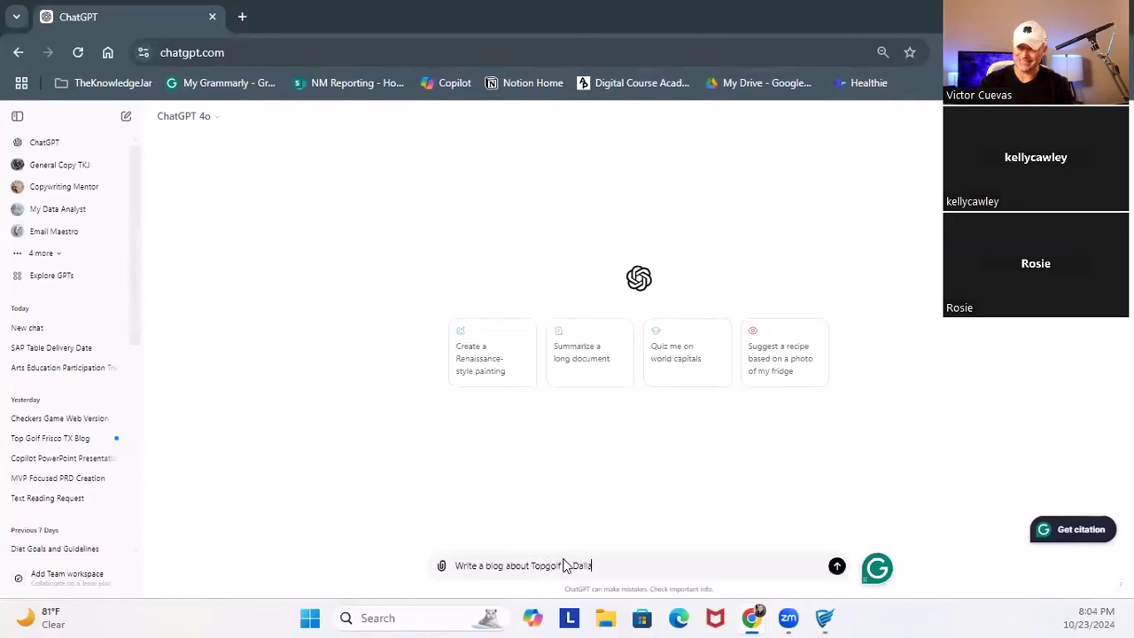
pyautogui.write('Tx')
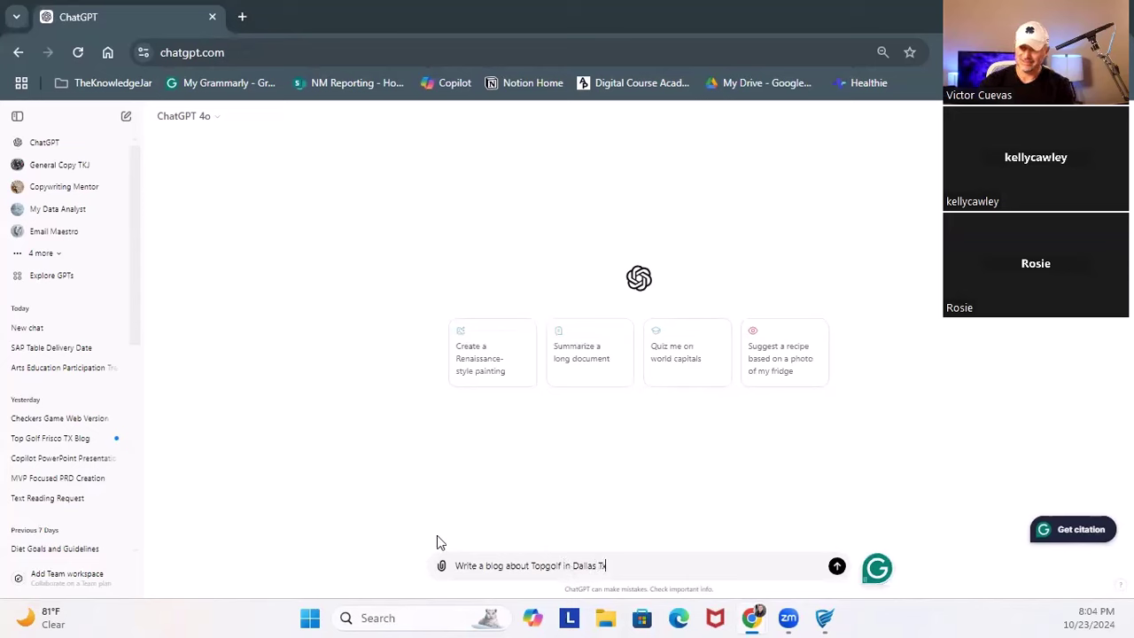
pyautogui.press('Return')
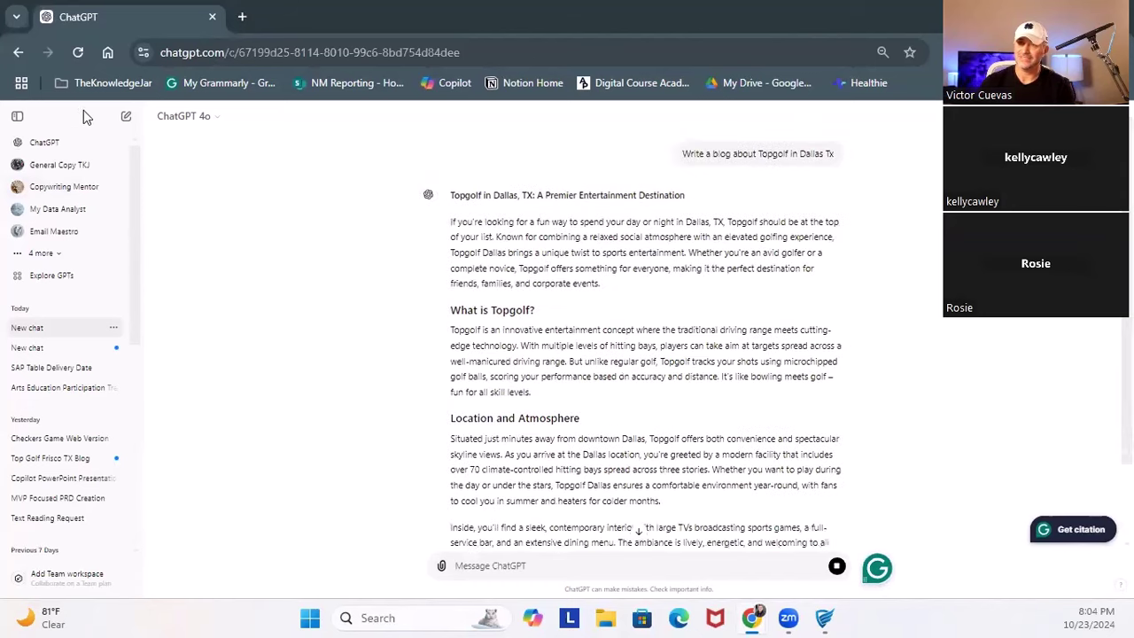
pyautogui.click(221, 121)
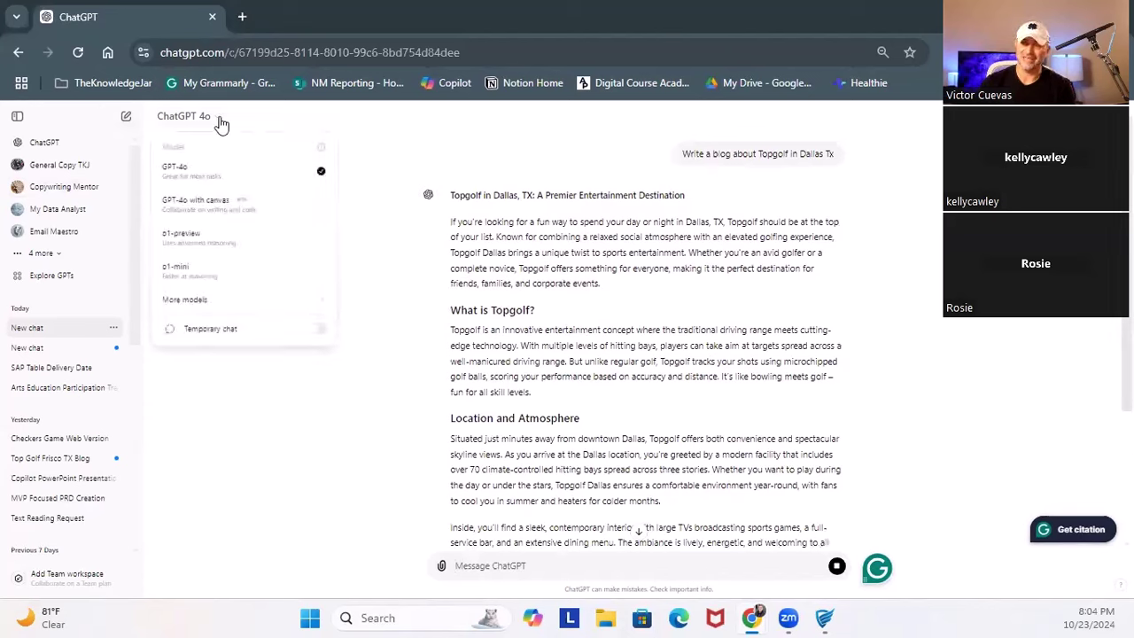
pyautogui.click(208, 210)
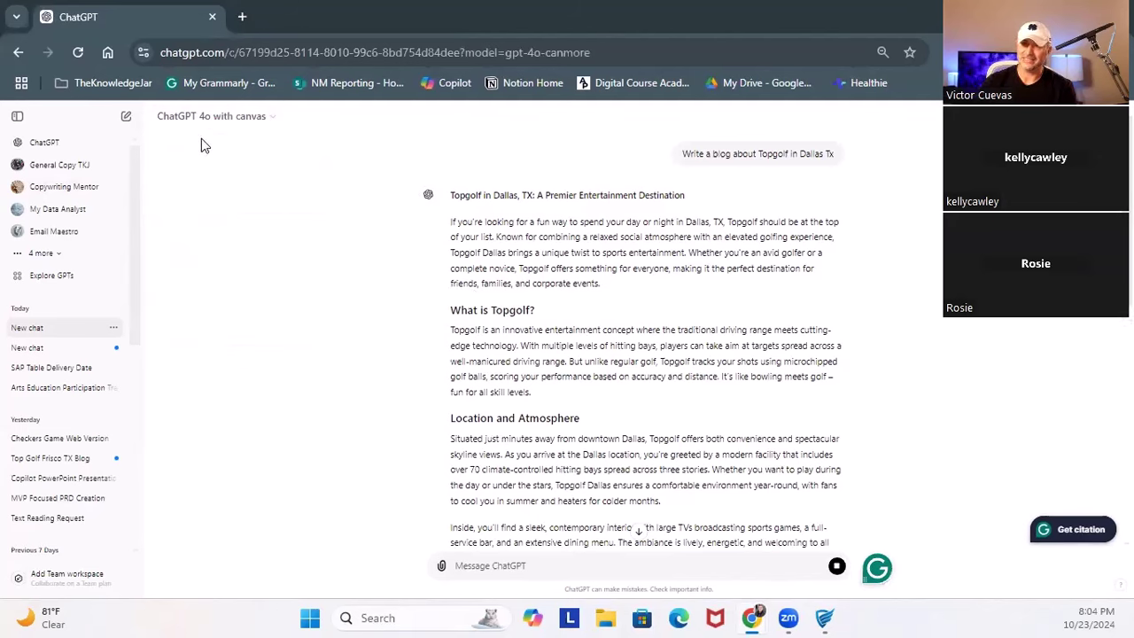
pyautogui.click(263, 58)
pyautogui.press('Return')
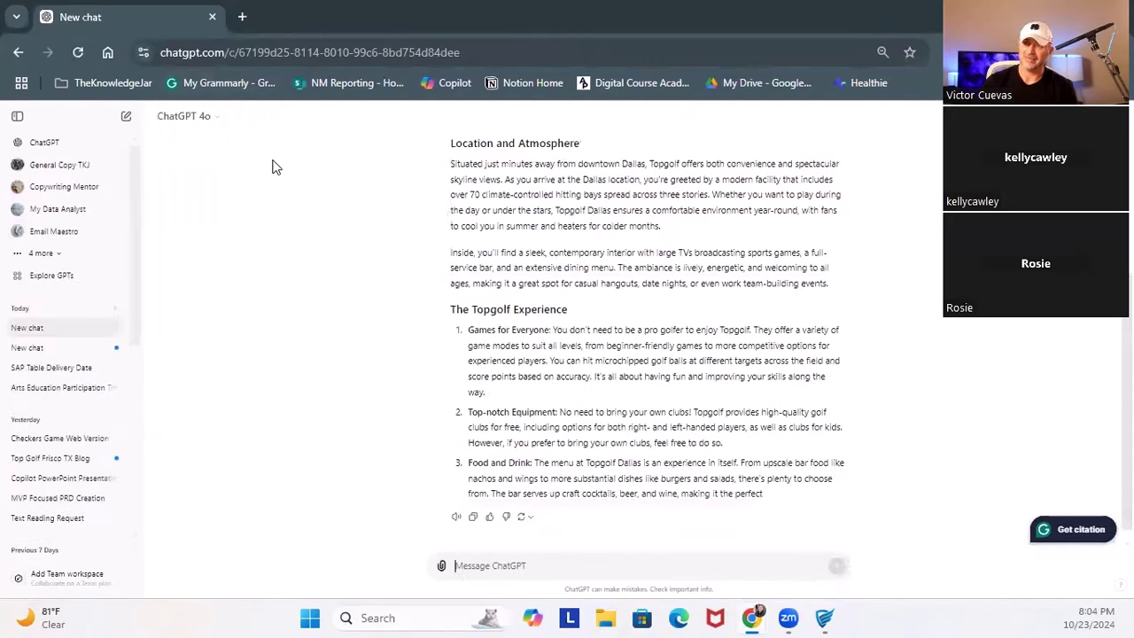
# Change the model to GPT-4o with canvas and submit the prompt "write a blog about Topgolf in Dallas Tx"
pyautogui.click(210, 118)
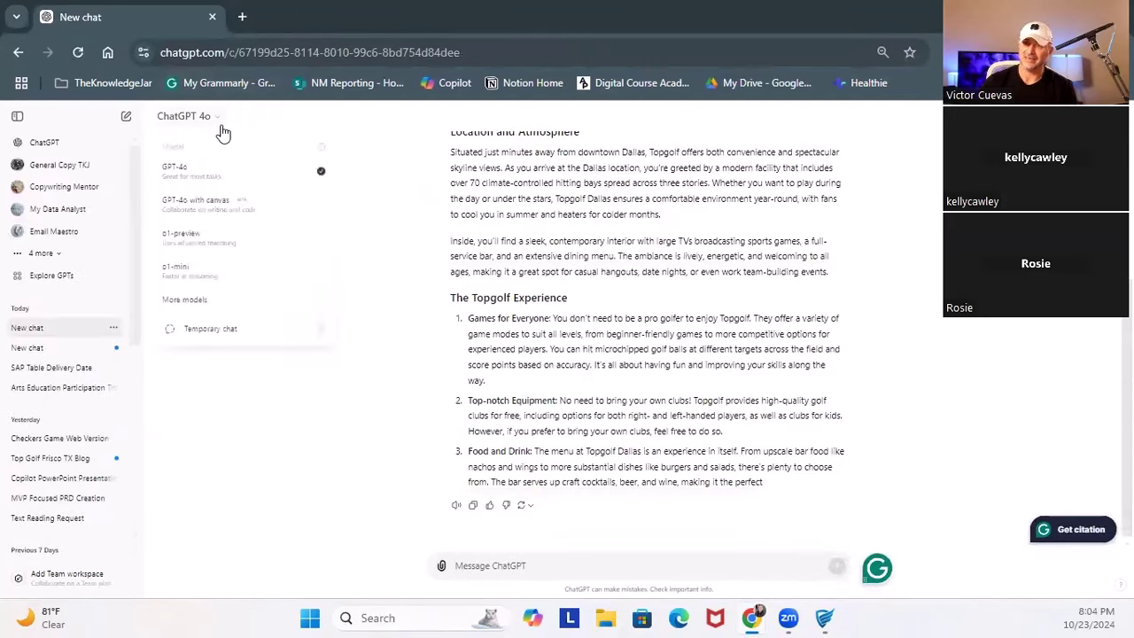
pyautogui.click(217, 204)
pyautogui.write('wirt')
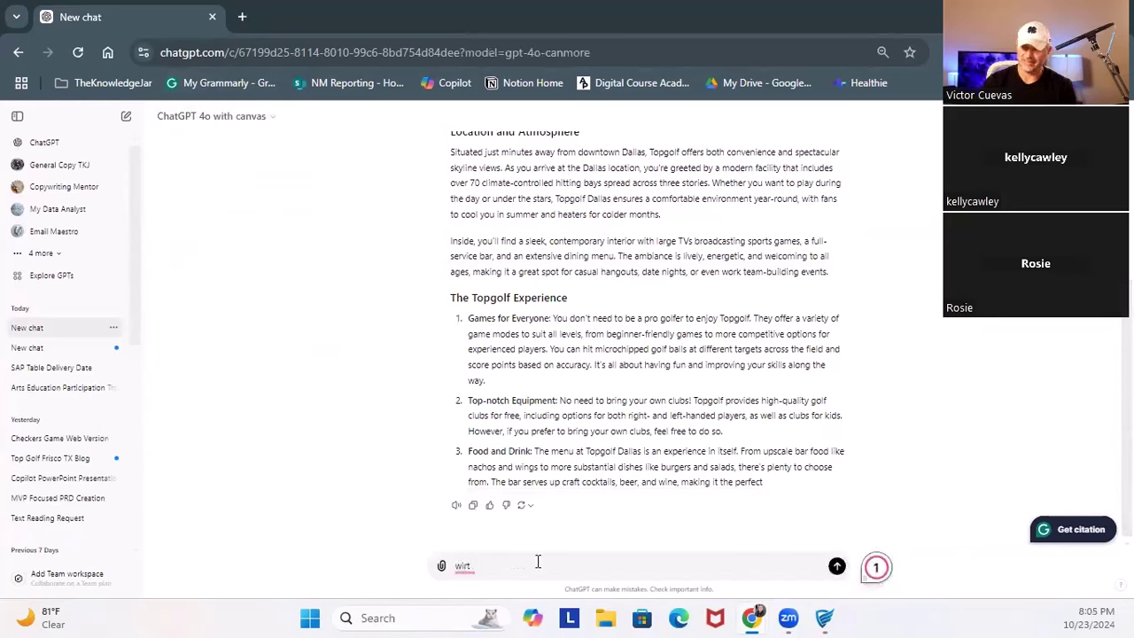
pyautogui.press('BackSpace')
pyautogui.press('BackSpace')
pyautogui.press('BackSpace')
pyautogui.write('rite b')
pyautogui.write(' blog a')
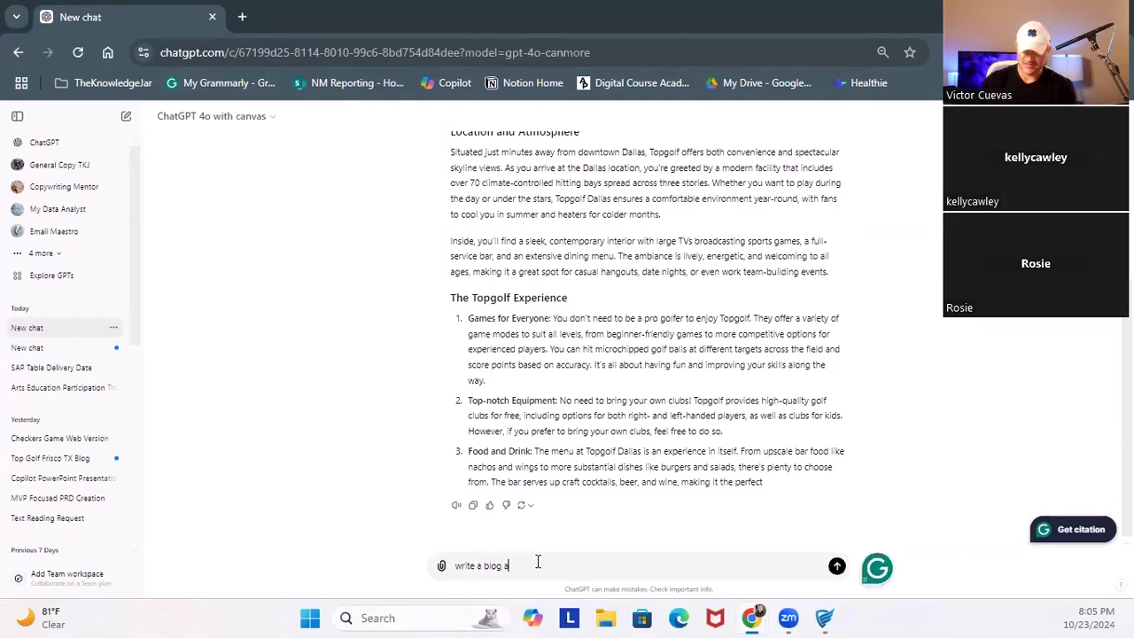
pyautogui.write('bout Top Golf')
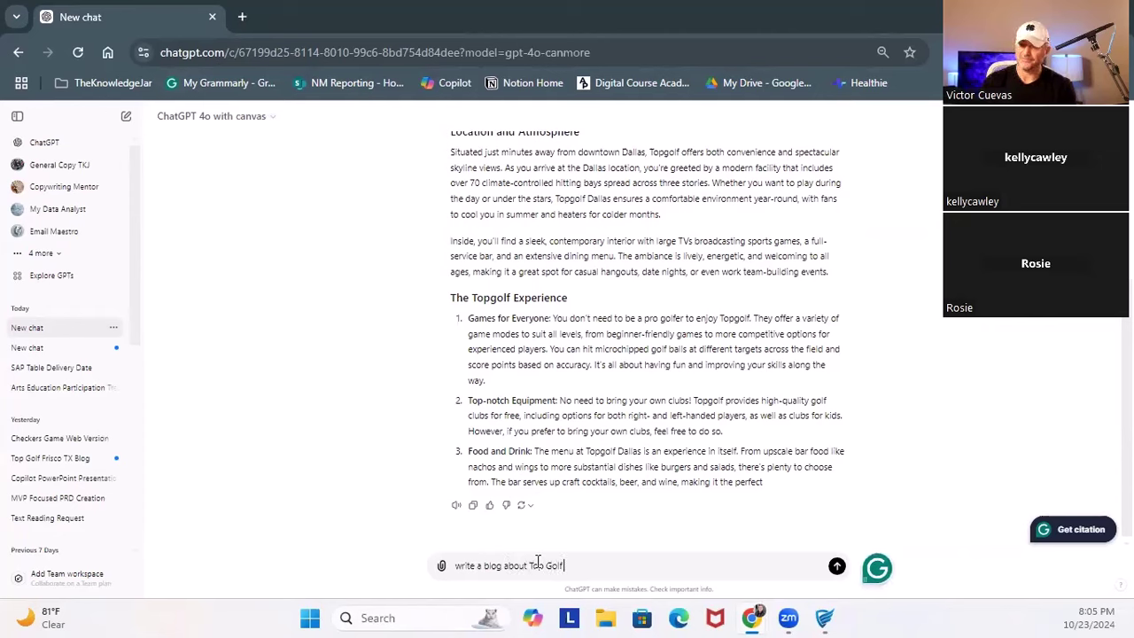
pyautogui.press('BackSpace')
pyautogui.press('BackSpace')
pyautogui.press('BackSpace')
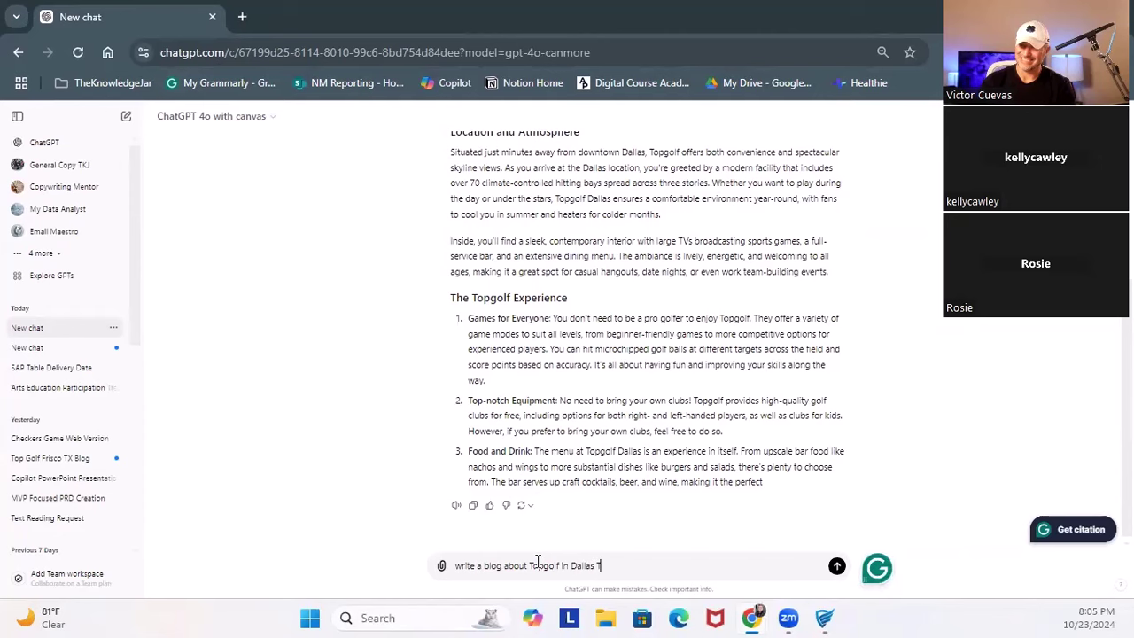
pyautogui.press('Return')
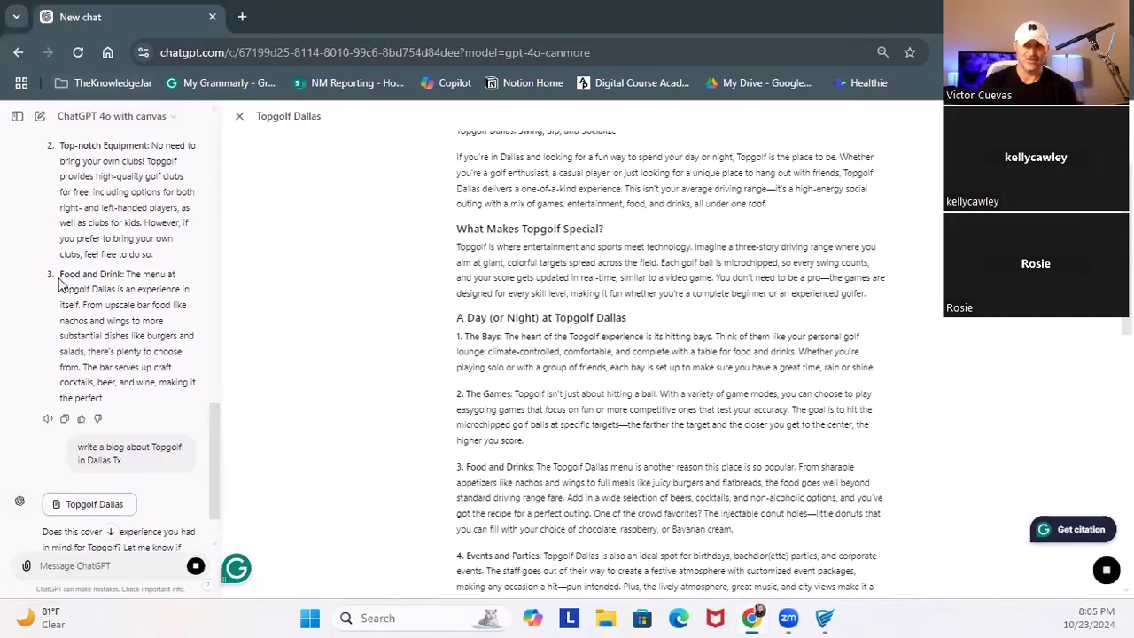
# Review the chat reply and the title, introduction and sections of the Topgolf Dallas blog in the canvas
pyautogui.scroll(-2, 102, 315)
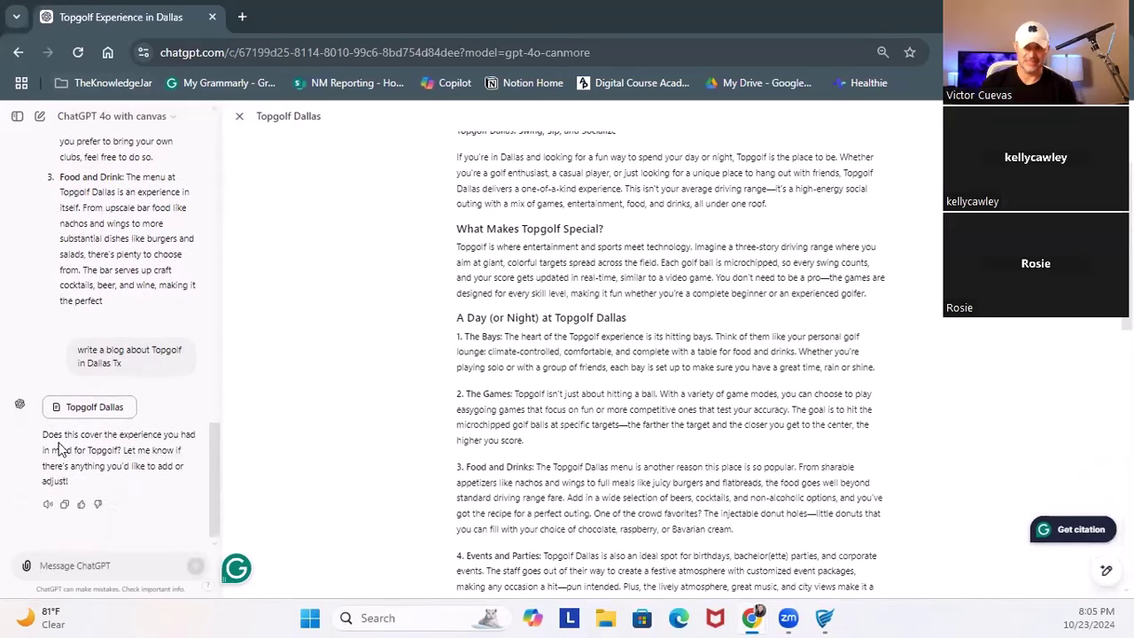
pyautogui.scroll(4, 108, 249)
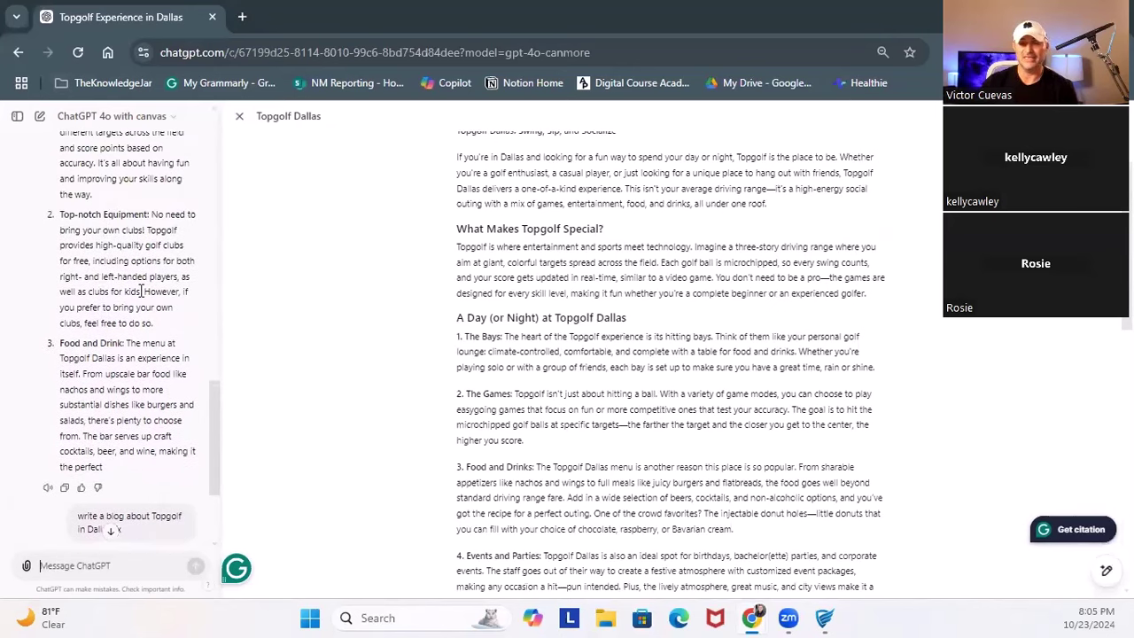
pyautogui.scroll(-4, 155, 347)
pyautogui.scroll(2, 546, 410)
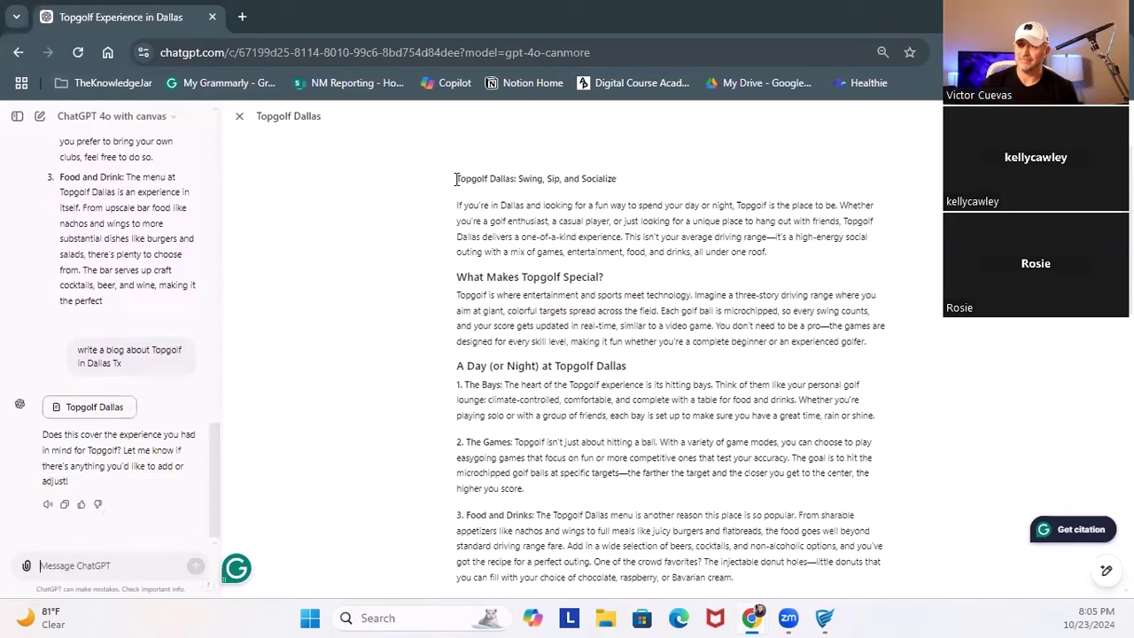
pyautogui.moveTo(456, 179); pyautogui.dragTo(604, 180)
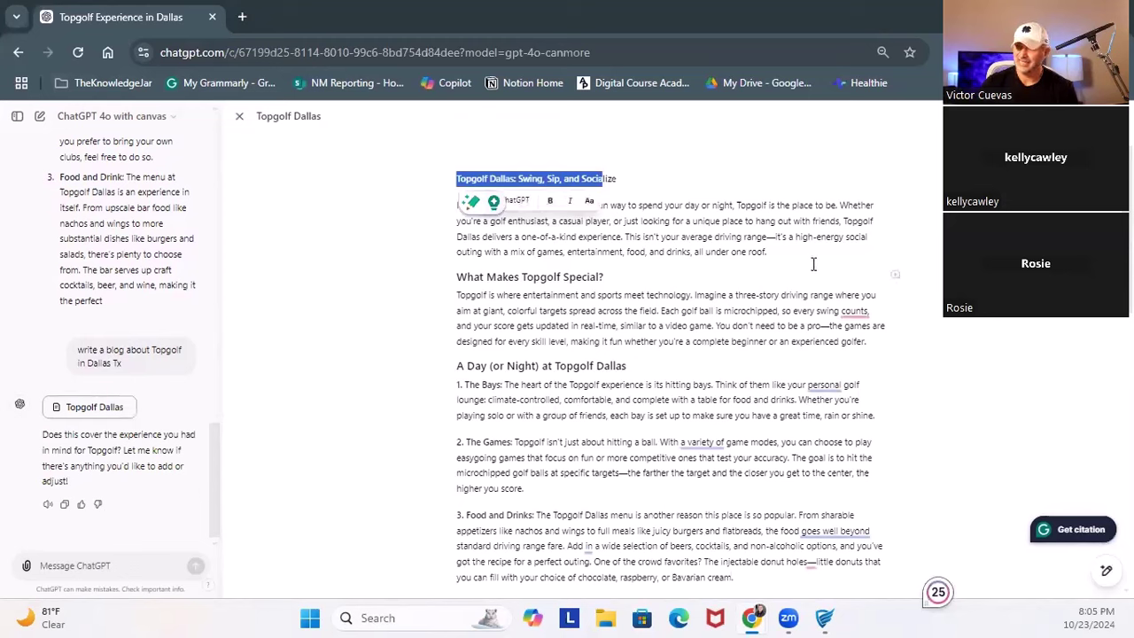
pyautogui.moveTo(767, 253); pyautogui.dragTo(448, 207)
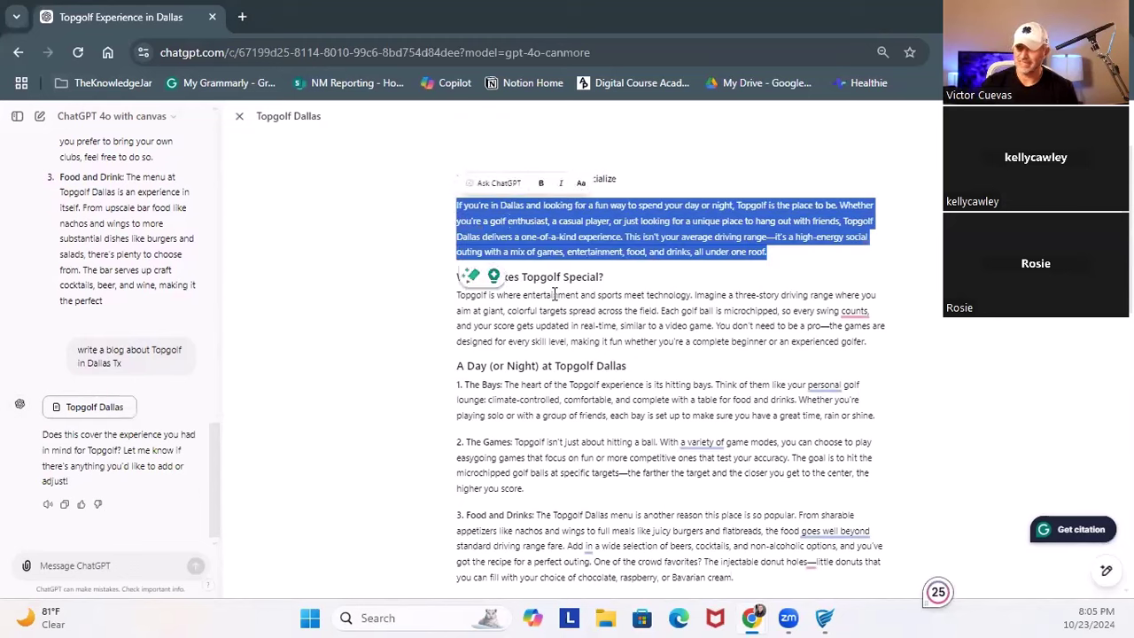
pyautogui.scroll(-3, 558, 355)
pyautogui.scroll(3, 558, 354)
pyautogui.click(616, 276)
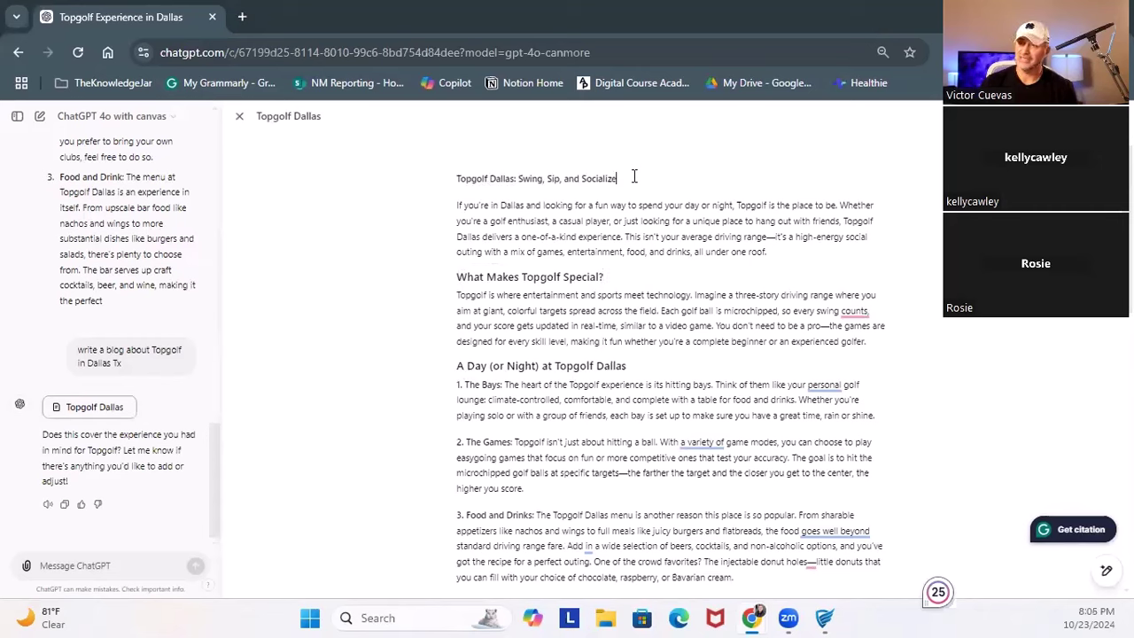
# Format the blog's opening line "Topgolf Dallas: Swing, Sip, and Socialize" as a large heading
pyautogui.moveTo(634, 176); pyautogui.dragTo(456, 173)
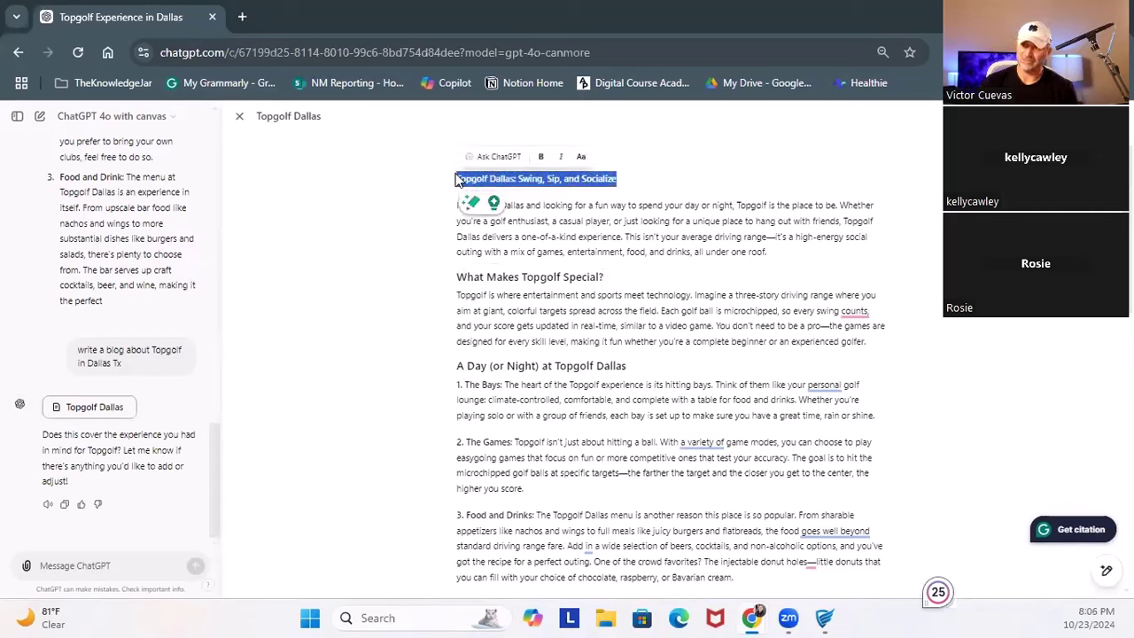
pyautogui.click(539, 159)
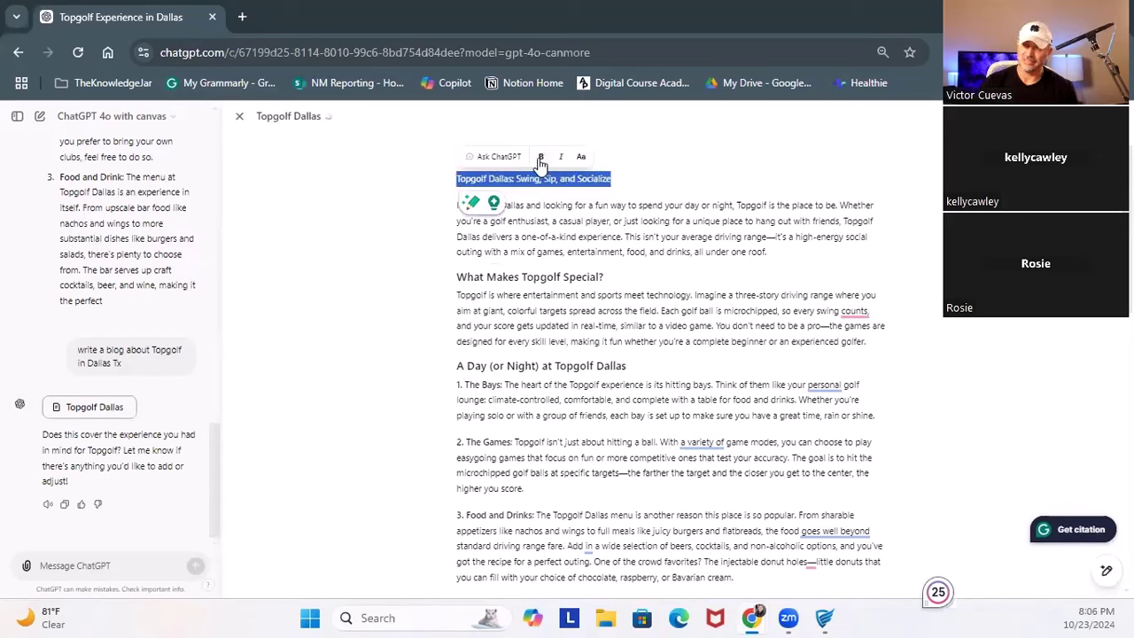
pyautogui.click(539, 159)
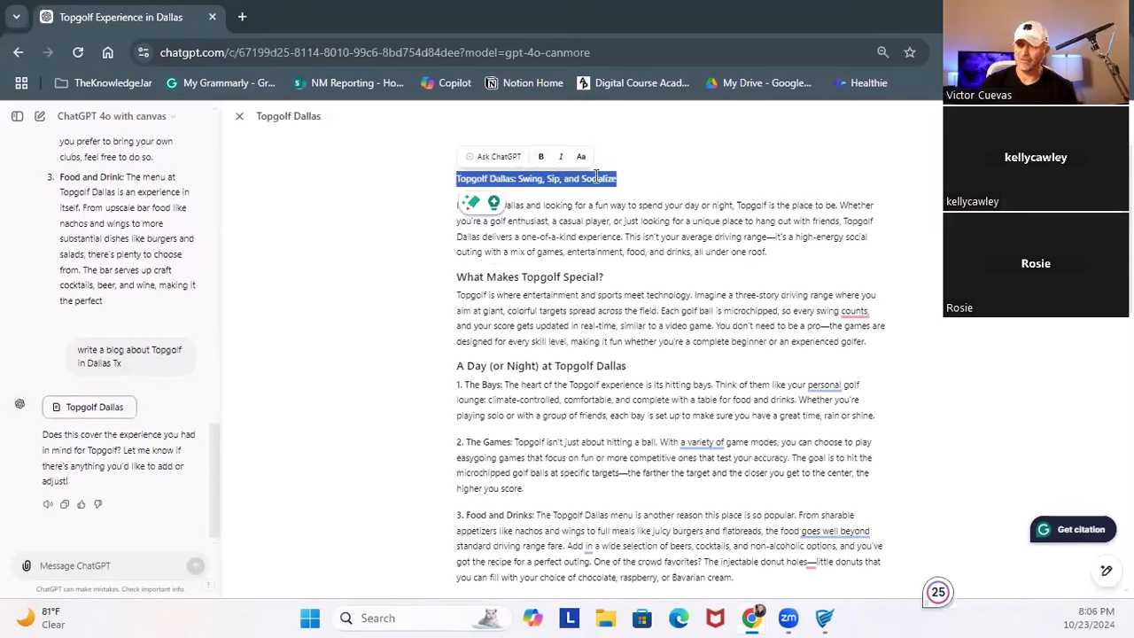
pyautogui.click(580, 160)
pyautogui.click(527, 197)
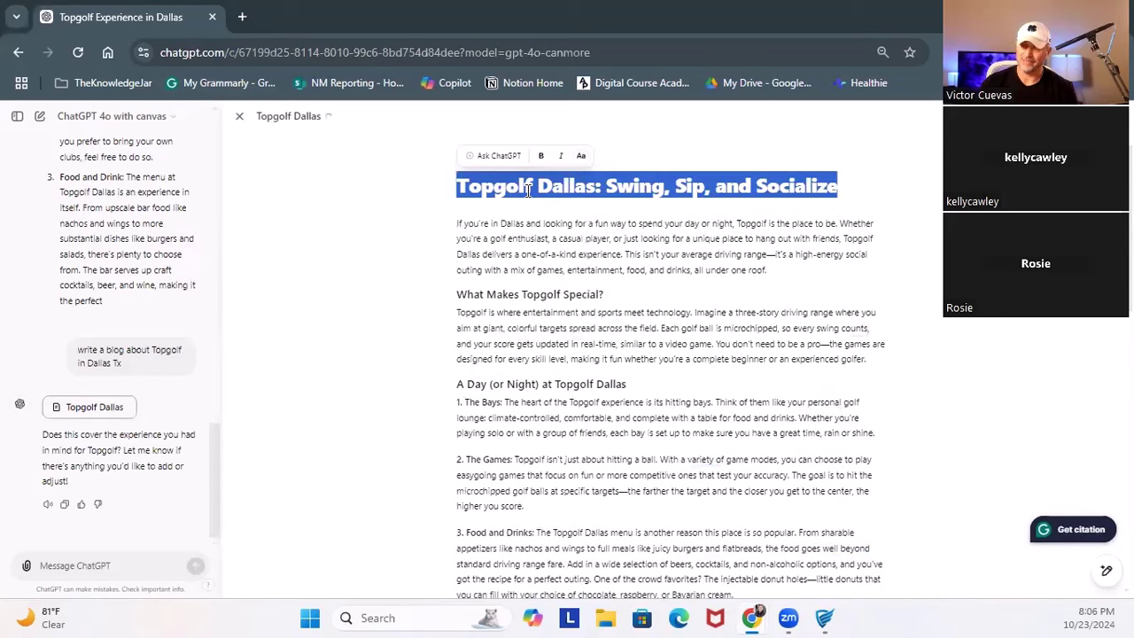
# Ask ChatGPT to edit the selected blog title with the instruction "rewrite this title to have compelling copy for a headline on newspaper"
pyautogui.click(558, 182)
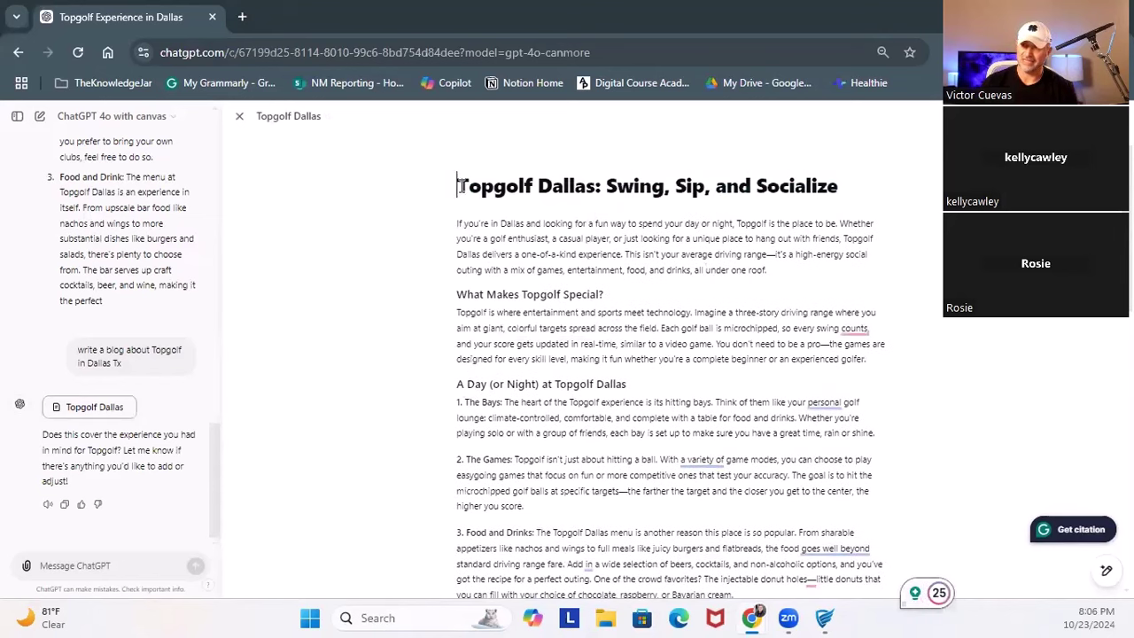
pyautogui.moveTo(458, 186); pyautogui.dragTo(837, 184)
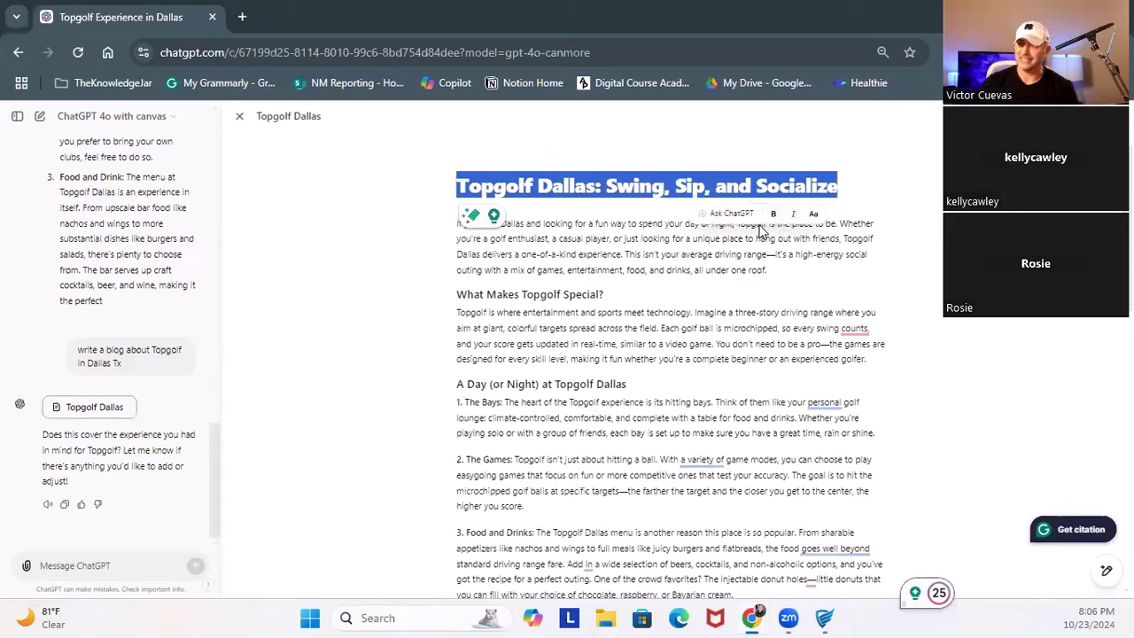
pyautogui.click(732, 215)
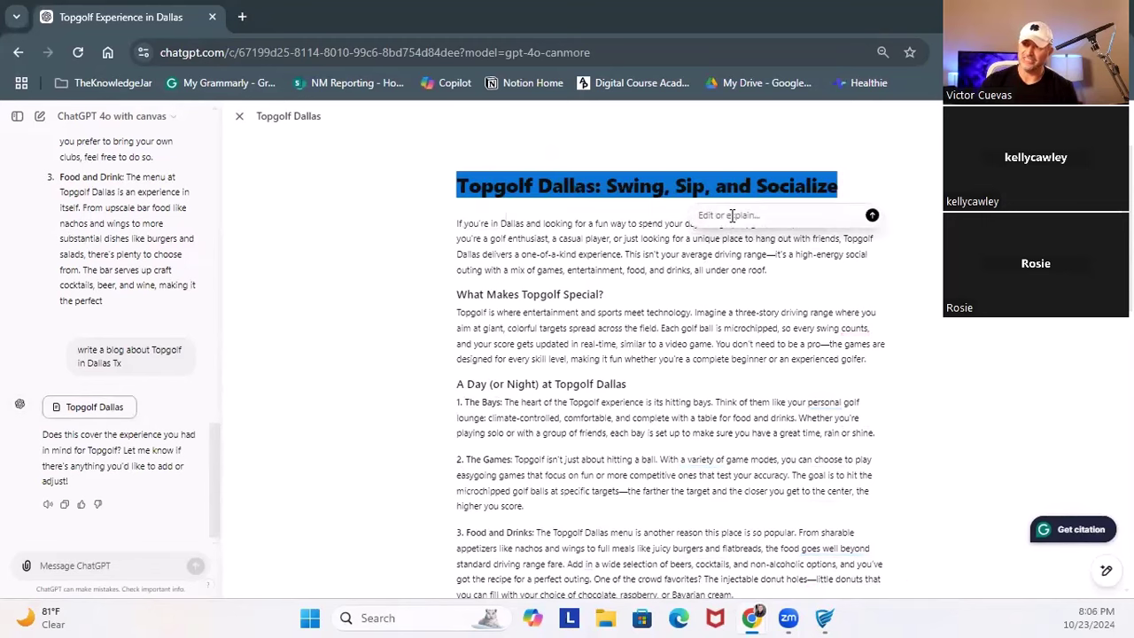
pyautogui.write('Ch')
pyautogui.press('BackSpace')
pyautogui.press('BackSpace')
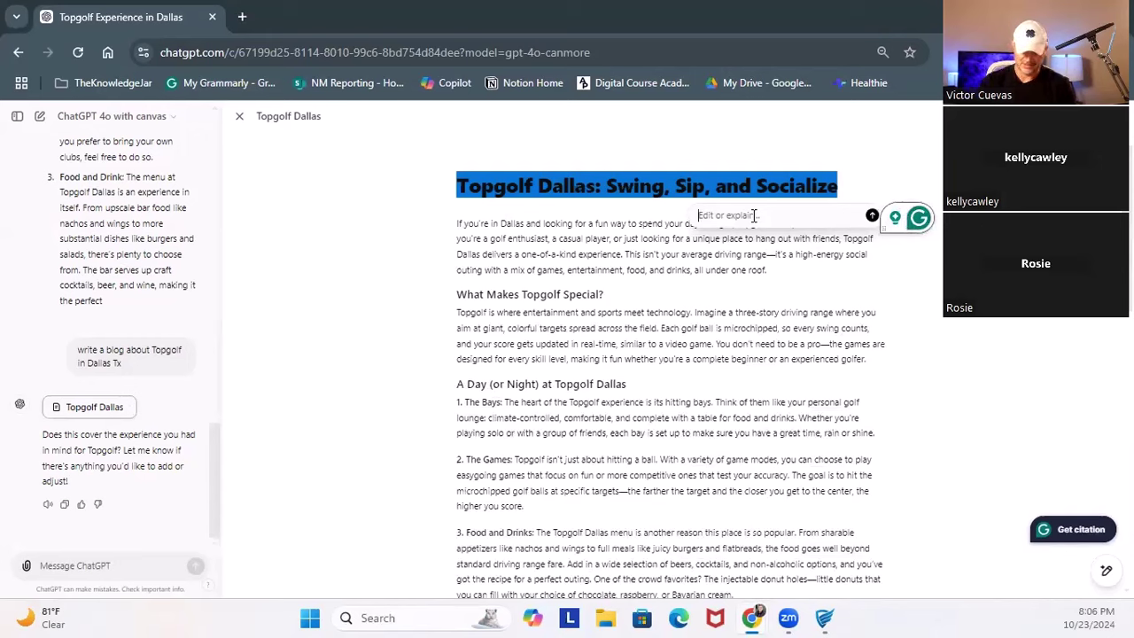
pyautogui.write('rewrite')
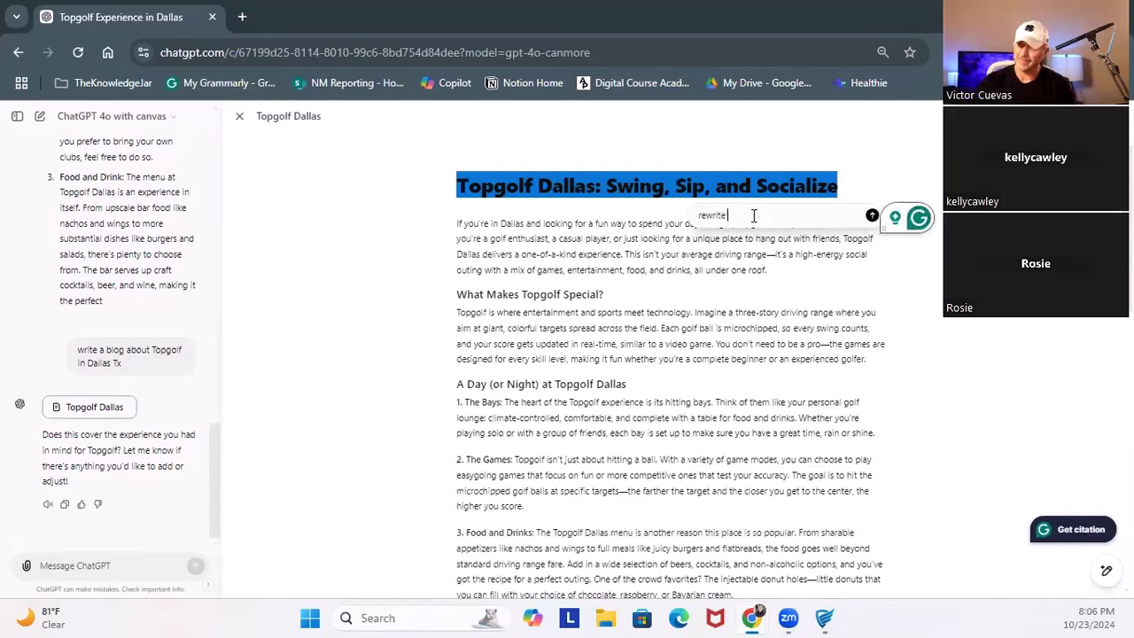
pyautogui.write(' this title')
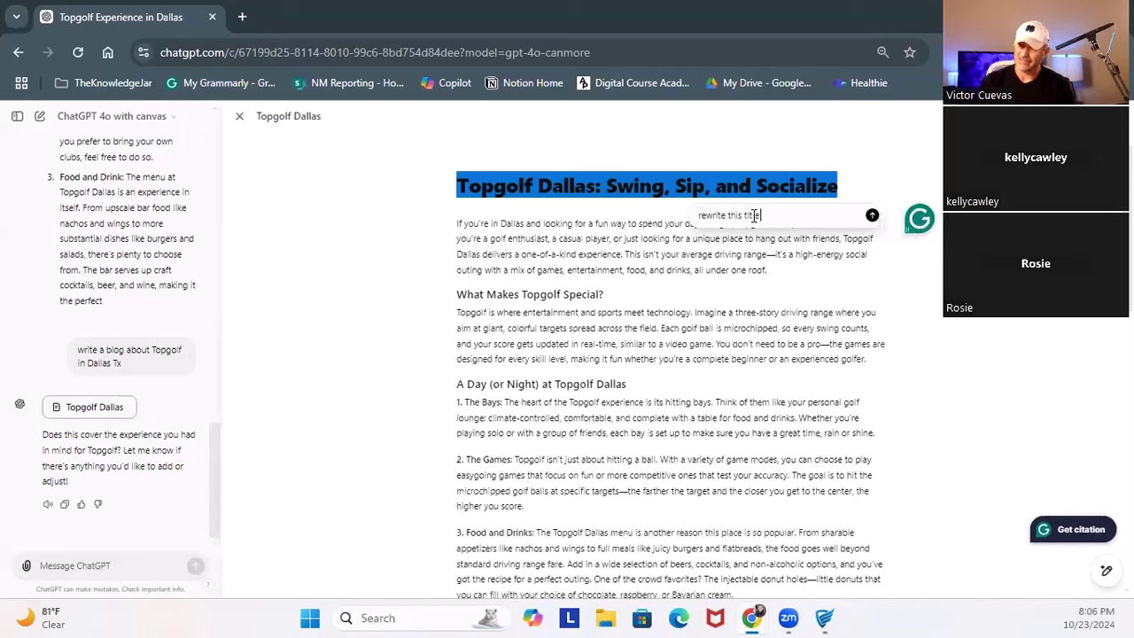
pyautogui.write(' to have c')
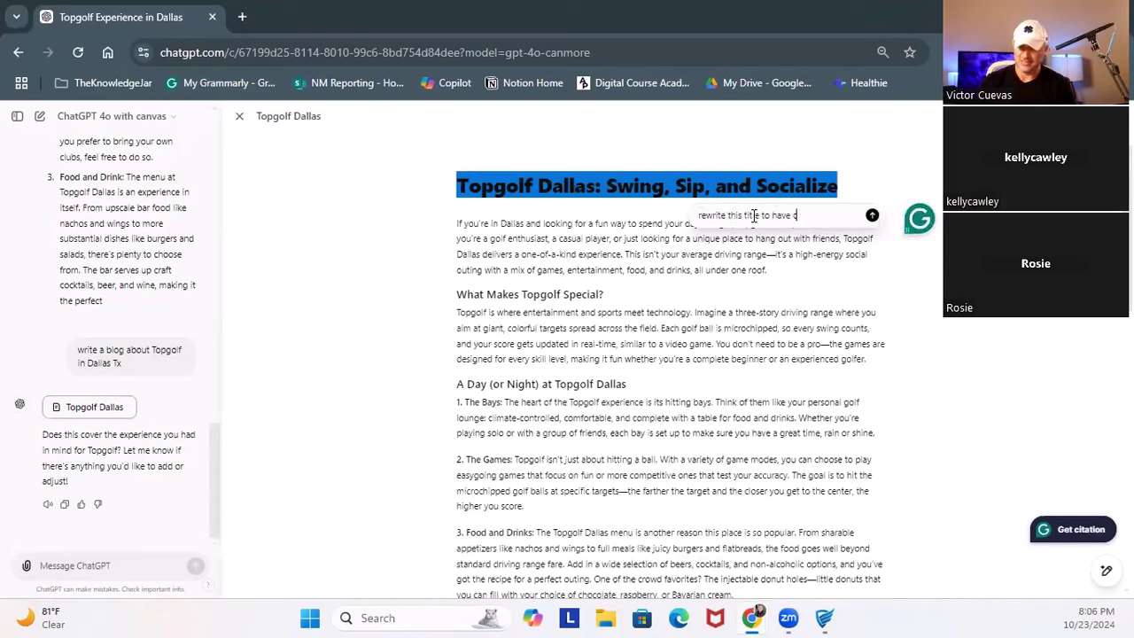
pyautogui.write('ompelling co')
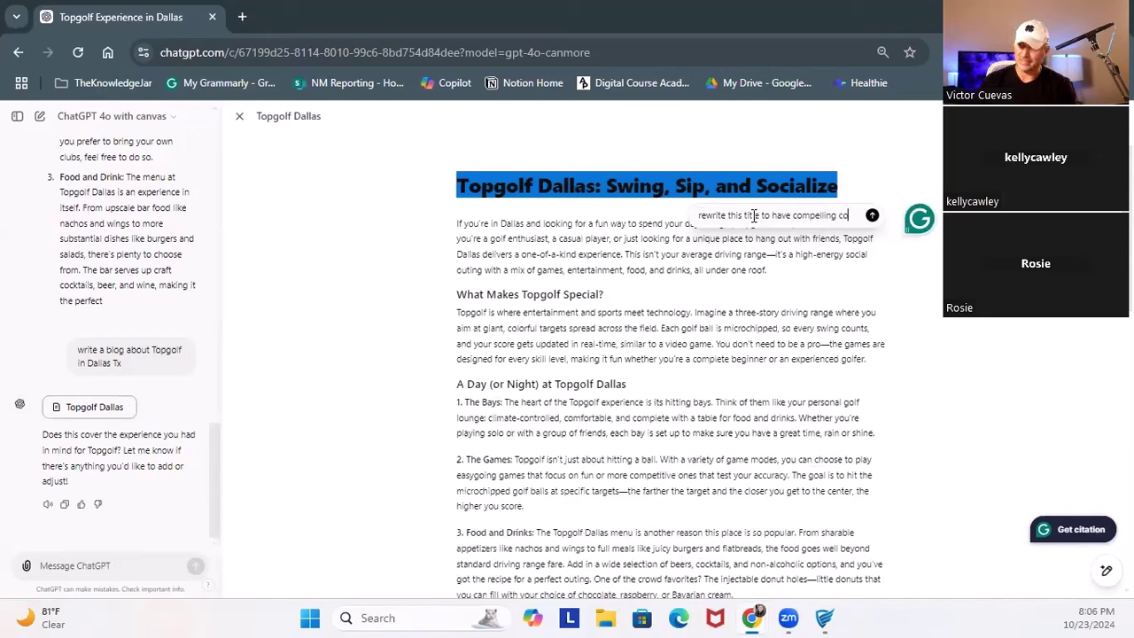
pyautogui.write('py for a')
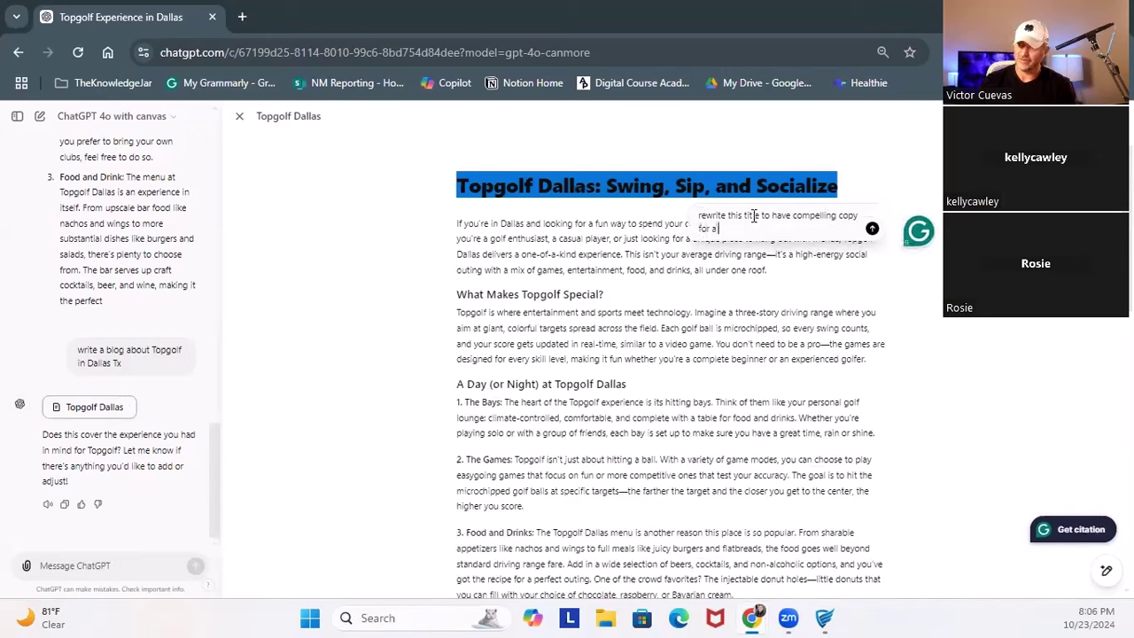
pyautogui.write(' headline')
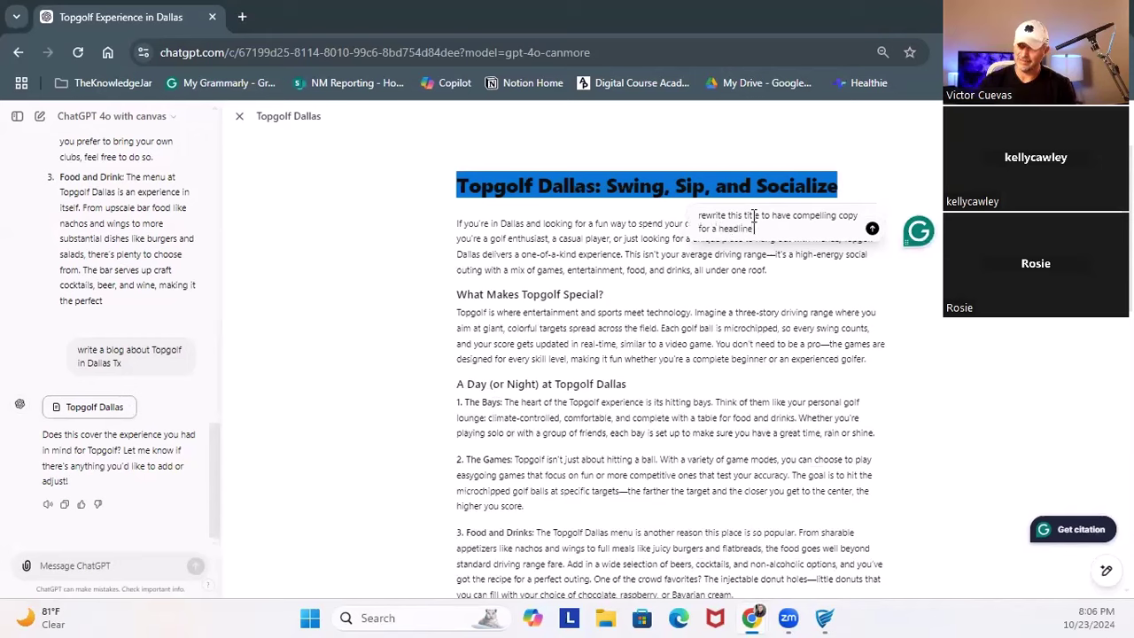
pyautogui.write(' on newspaper')
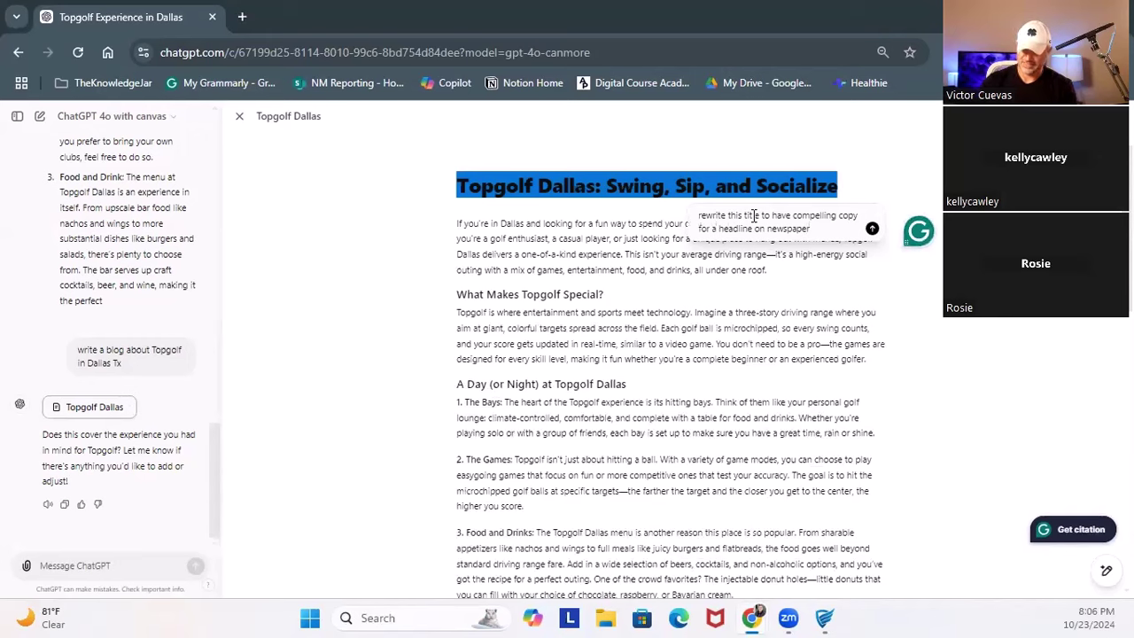
pyautogui.press('Return')
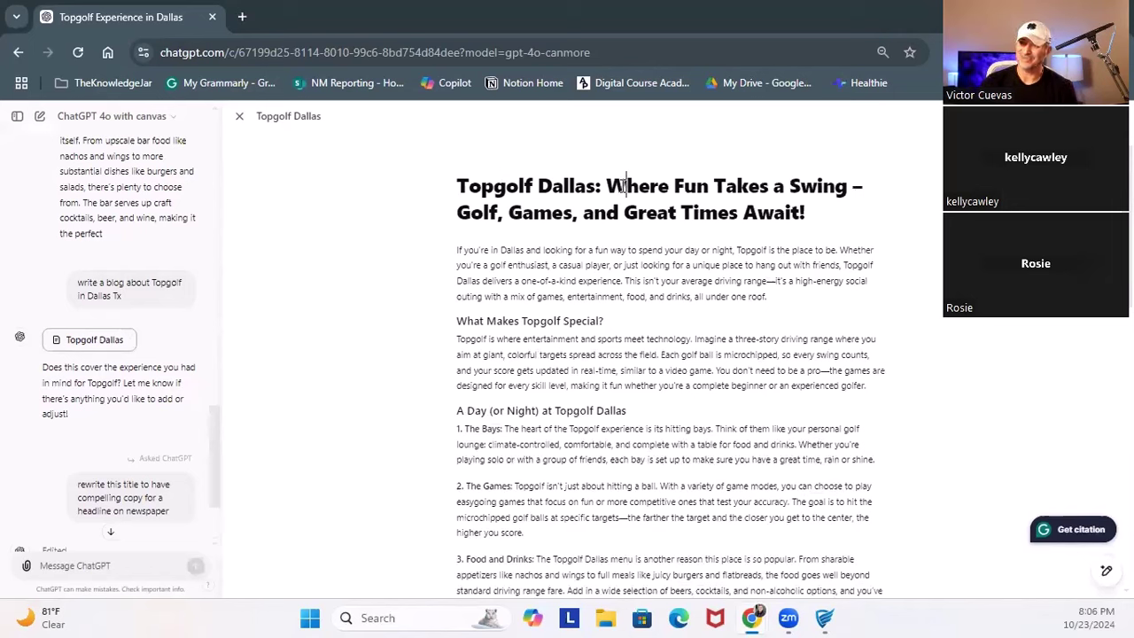
# Review the rewritten headline, ChatGPT's reply in the chat, and the wording of the blog's introductory paragraph
pyautogui.moveTo(627, 186); pyautogui.dragTo(808, 214)
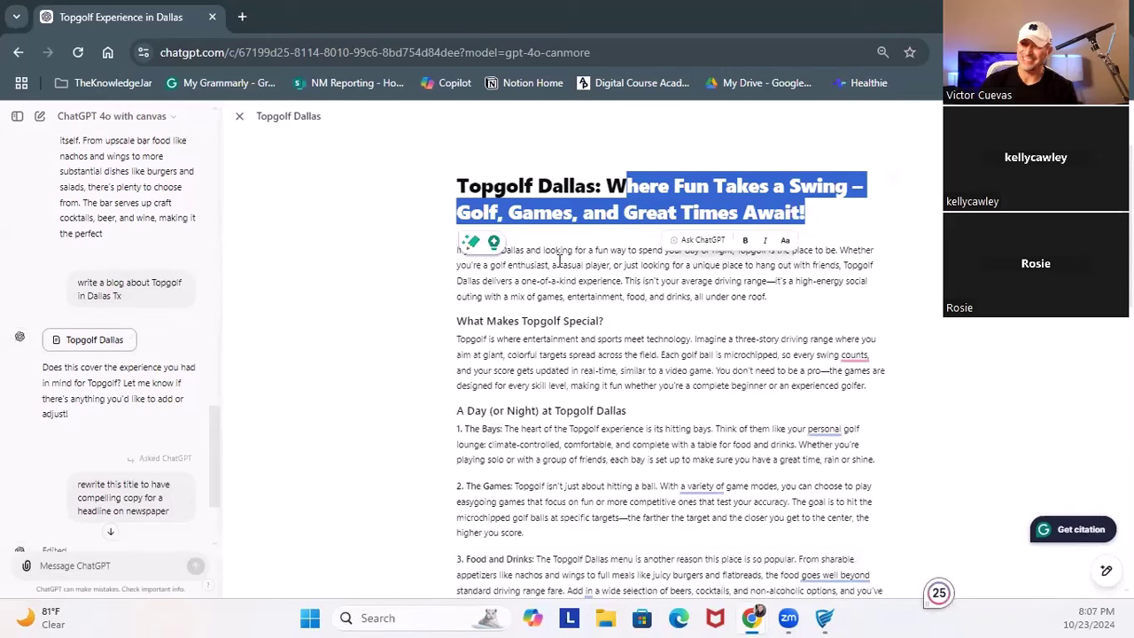
pyautogui.scroll(-2, 157, 429)
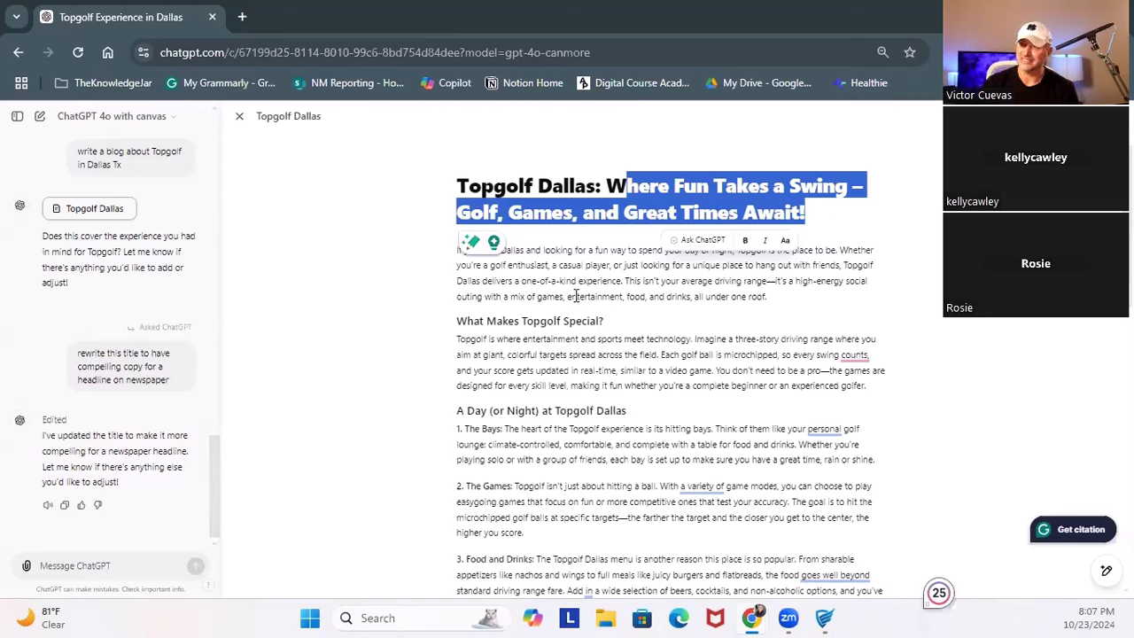
pyautogui.click(600, 210)
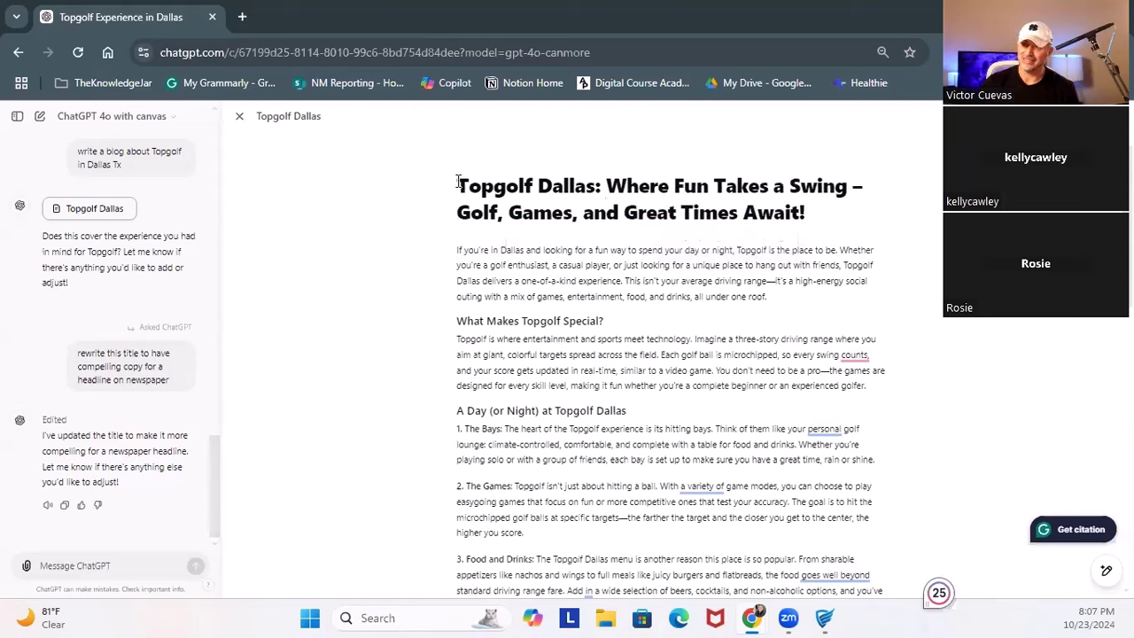
pyautogui.moveTo(457, 184); pyautogui.dragTo(814, 211)
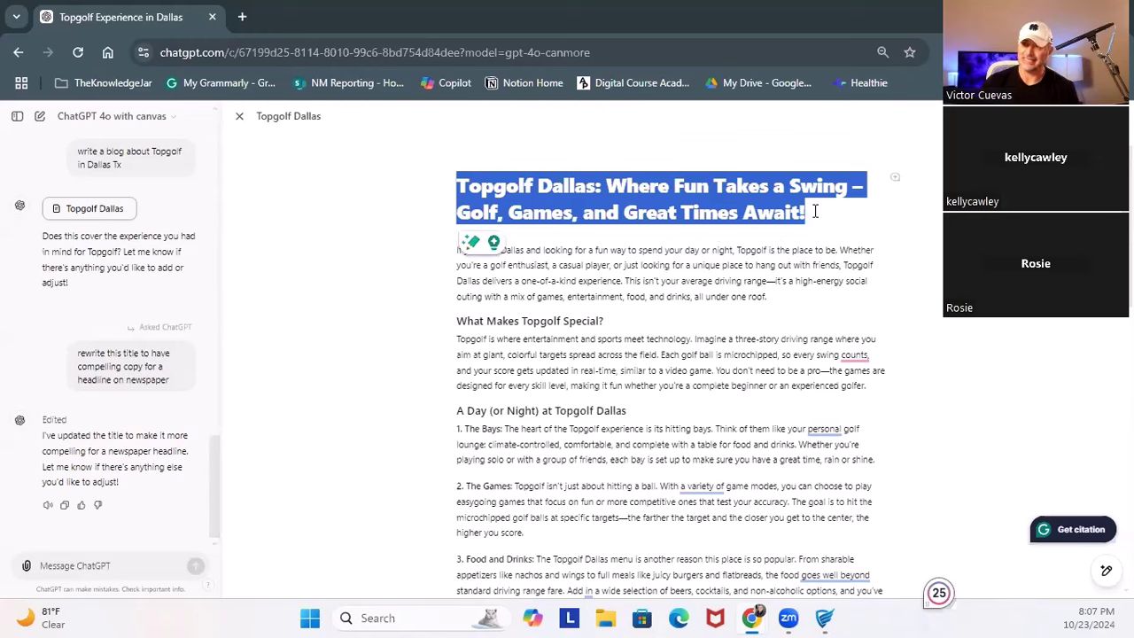
pyautogui.moveTo(814, 211); pyautogui.dragTo(754, 211)
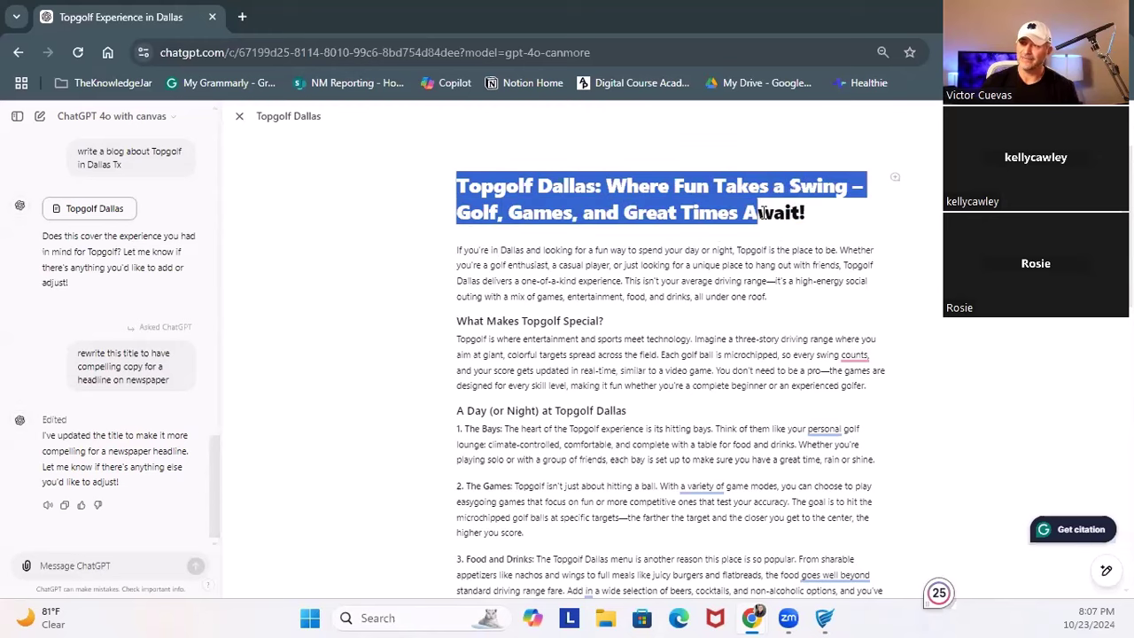
pyautogui.click(768, 297)
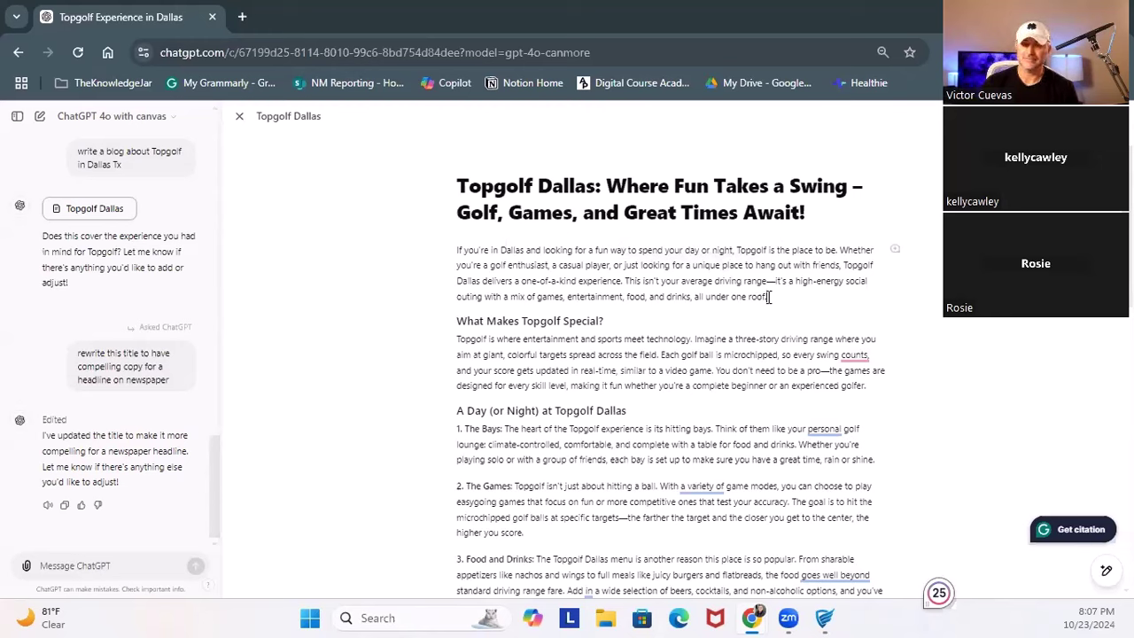
pyautogui.moveTo(768, 297); pyautogui.dragTo(457, 252)
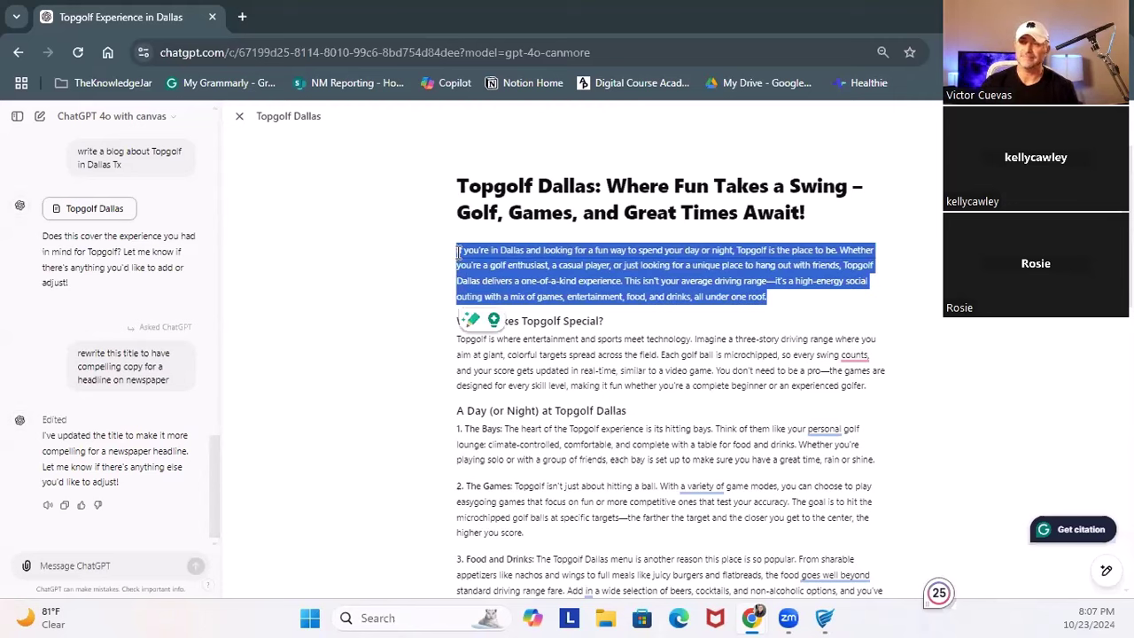
pyautogui.moveTo(457, 252); pyautogui.dragTo(607, 266)
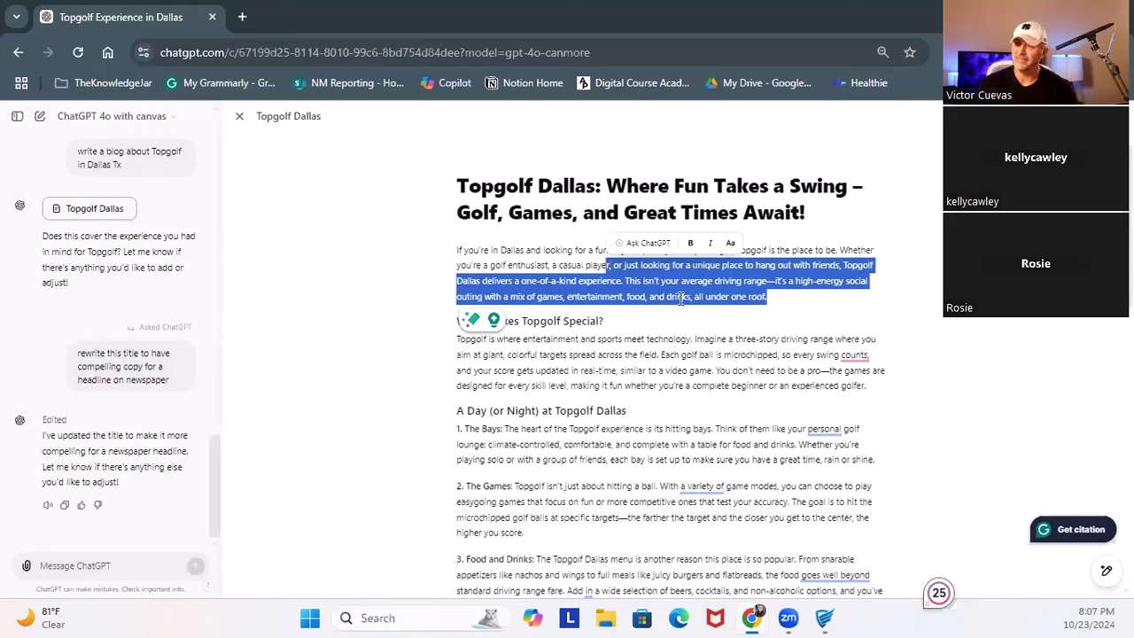
pyautogui.click(774, 301)
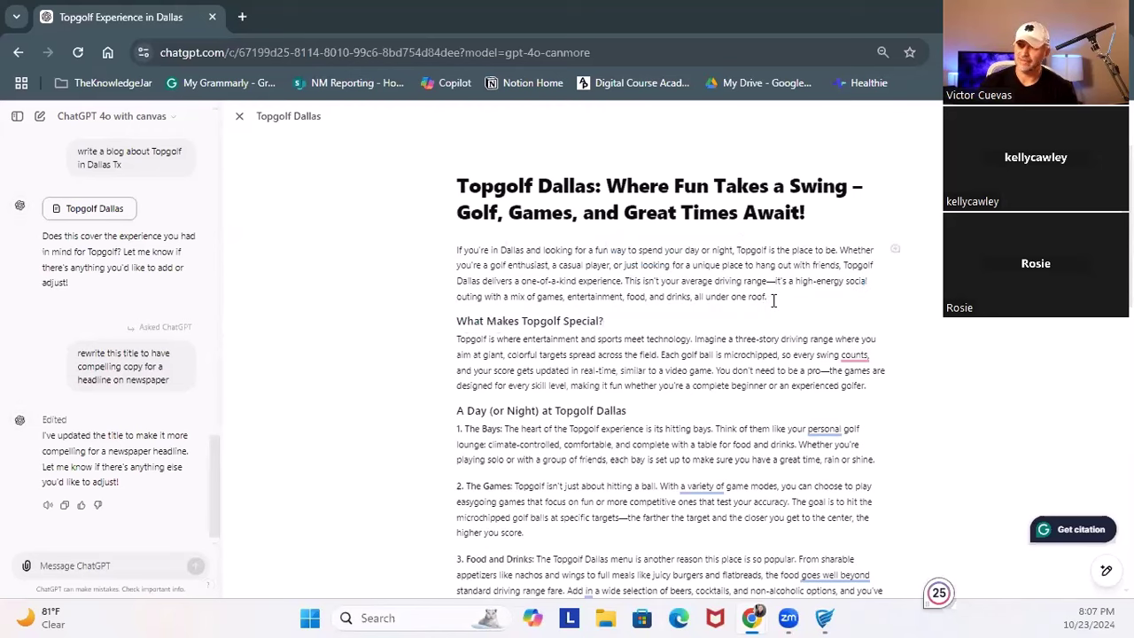
pyautogui.moveTo(767, 298); pyautogui.dragTo(616, 293)
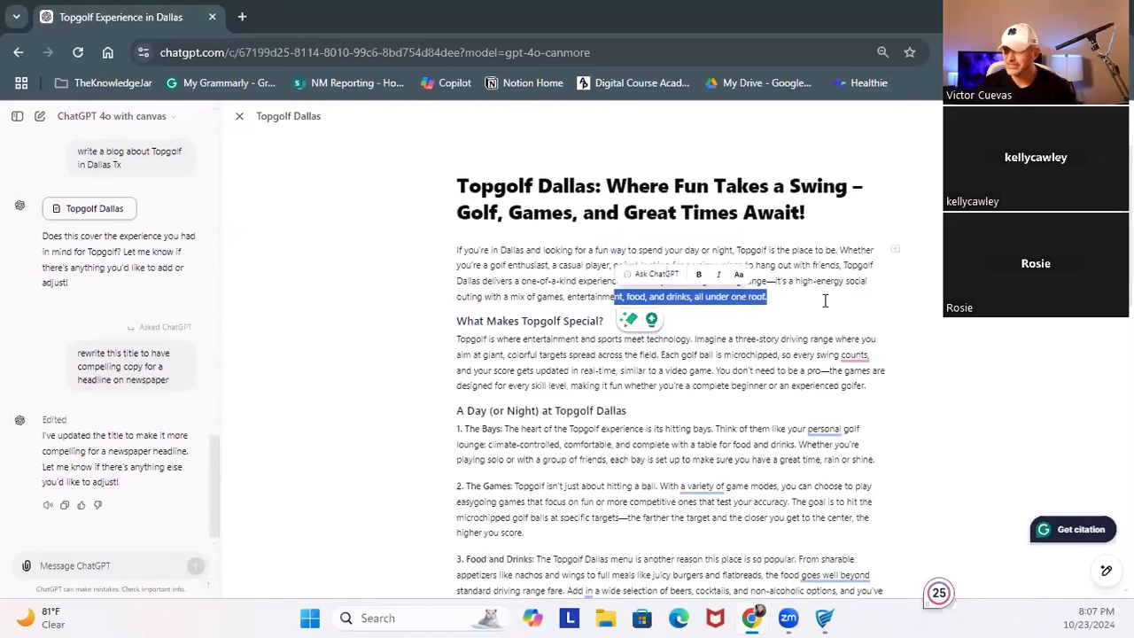
pyautogui.click(921, 333)
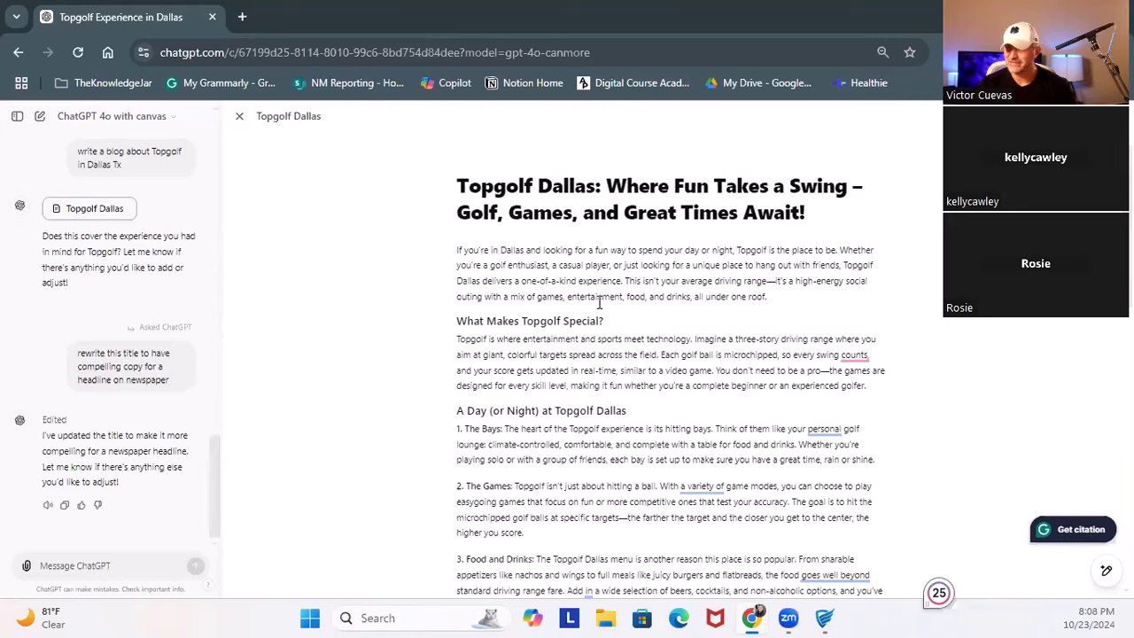
pyautogui.moveTo(629, 281); pyautogui.dragTo(868, 302)
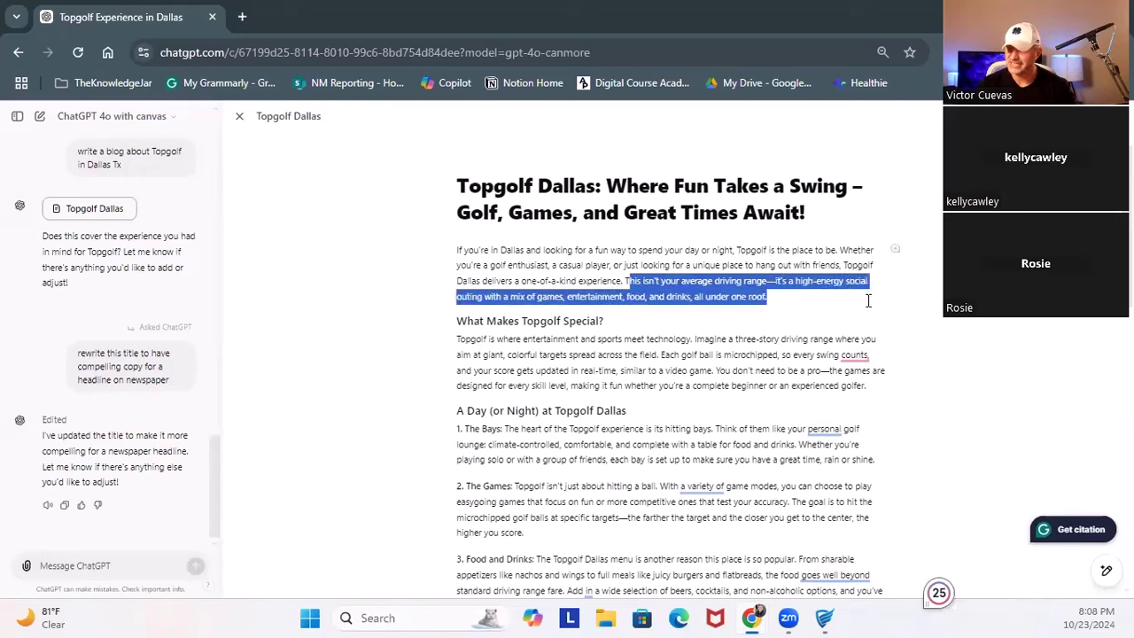
pyautogui.click(925, 351)
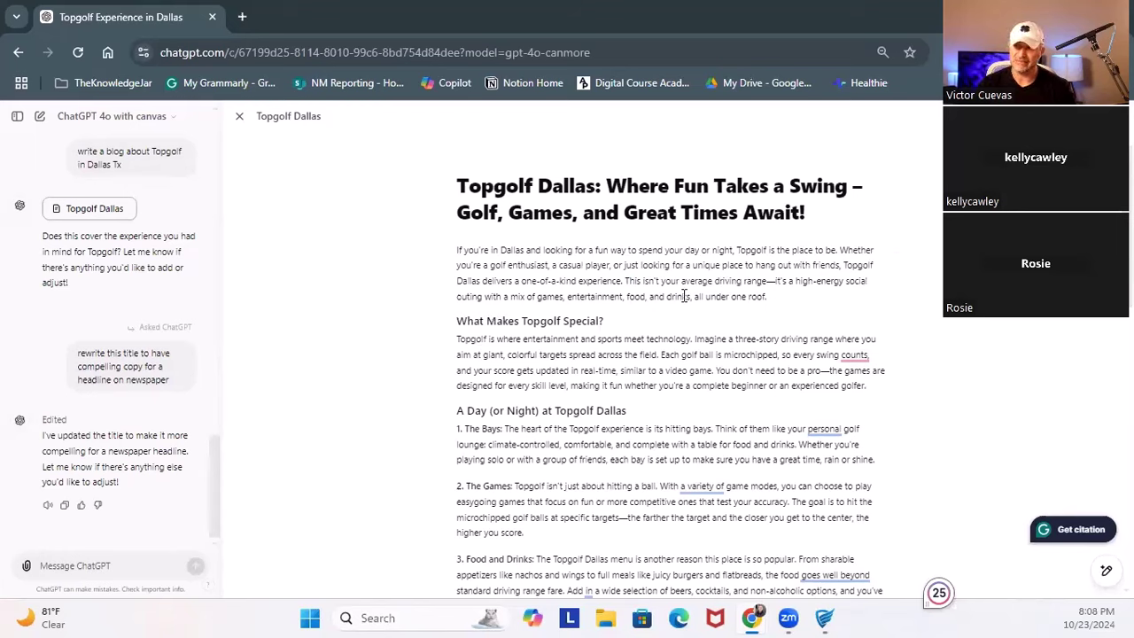
# Ask ChatGPT to edit the whole introductory paragraph with the instruction "simplify" and read its reply in the chat
pyautogui.moveTo(777, 298); pyautogui.dragTo(457, 251)
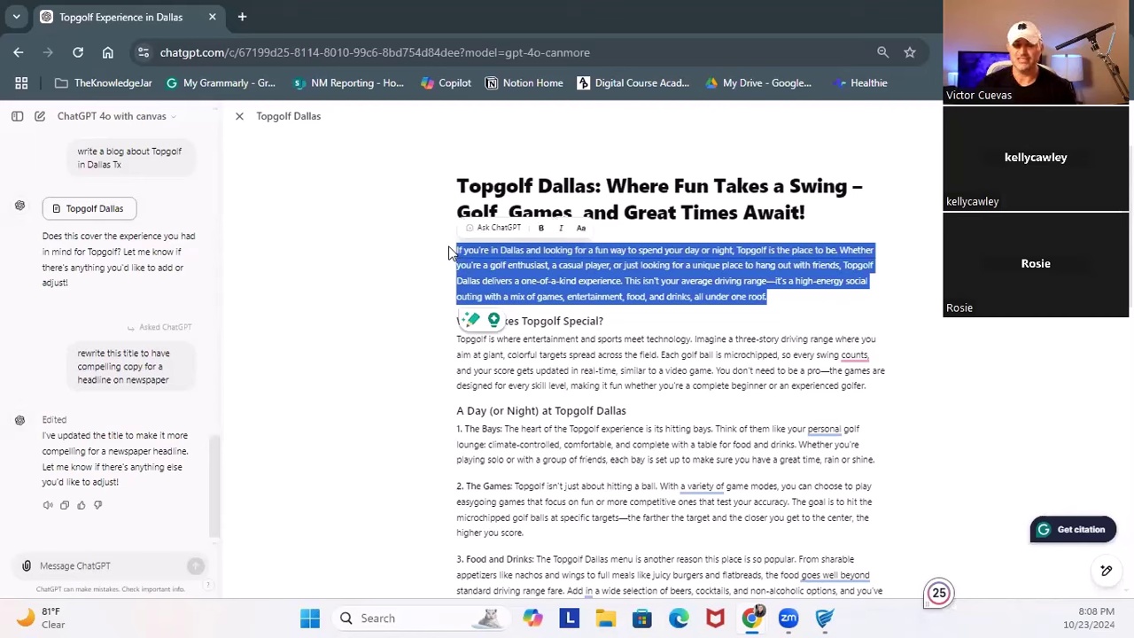
pyautogui.click(496, 228)
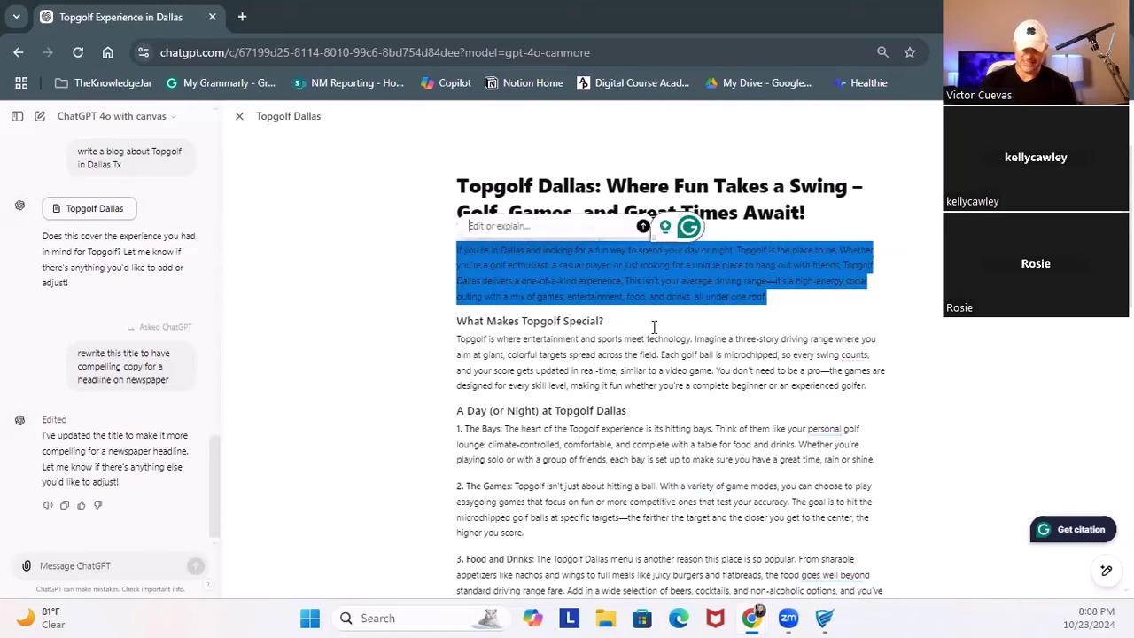
pyautogui.write('simplify')
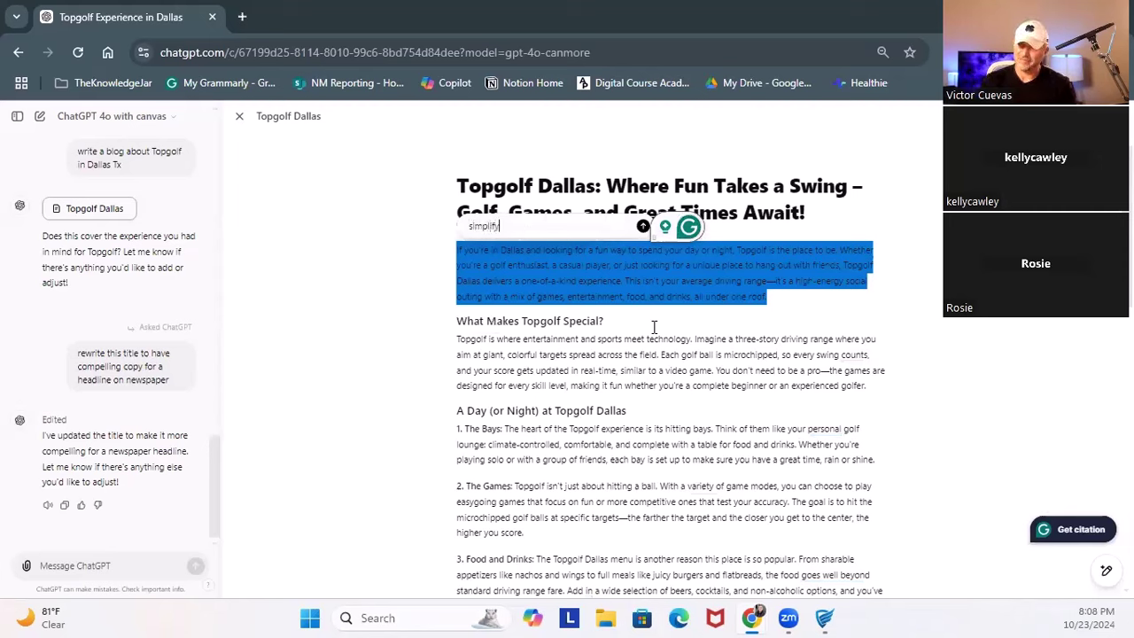
pyautogui.press('Return')
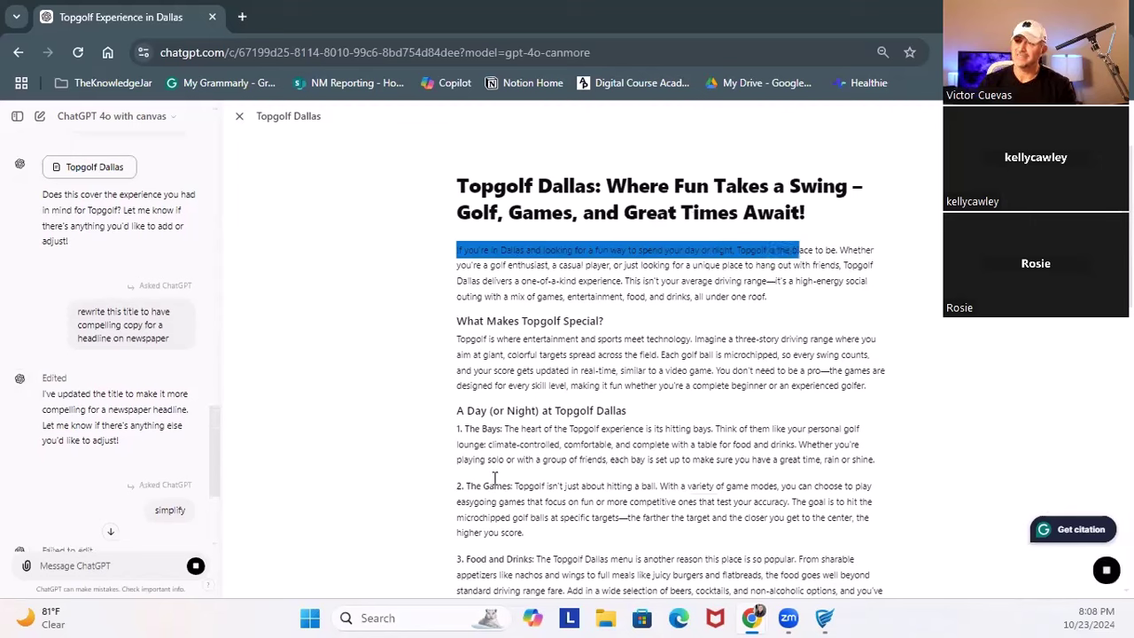
pyautogui.scroll(-4, 161, 515)
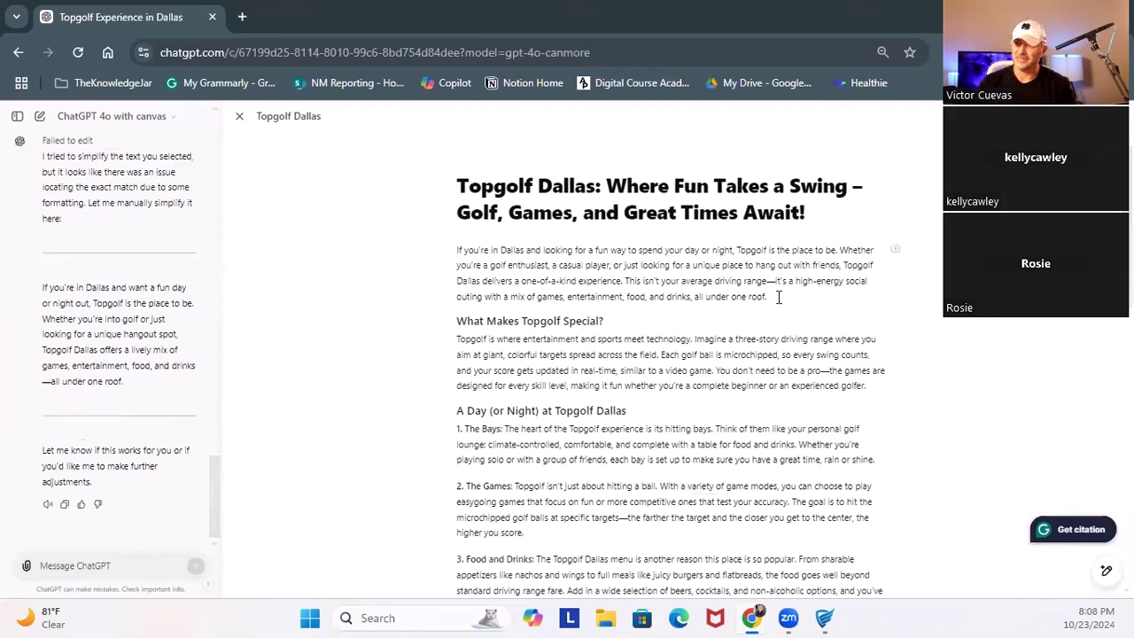
# Ask ChatGPT to edit the introductory paragraph with the instruction "make it more concise"
pyautogui.moveTo(778, 298); pyautogui.dragTo(452, 253)
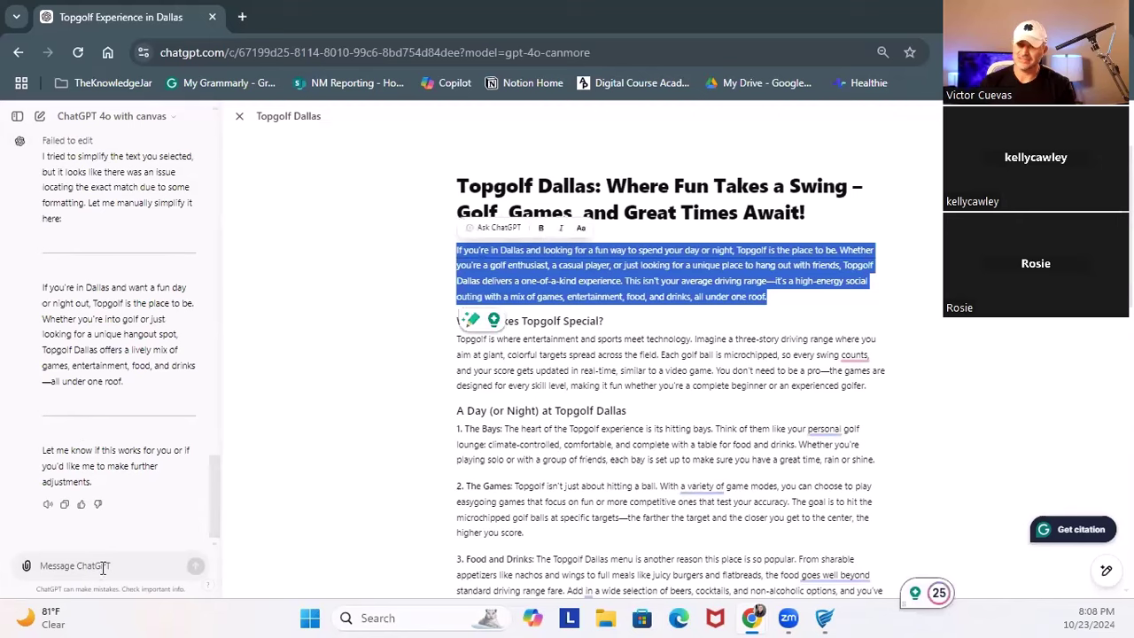
pyautogui.click(496, 228)
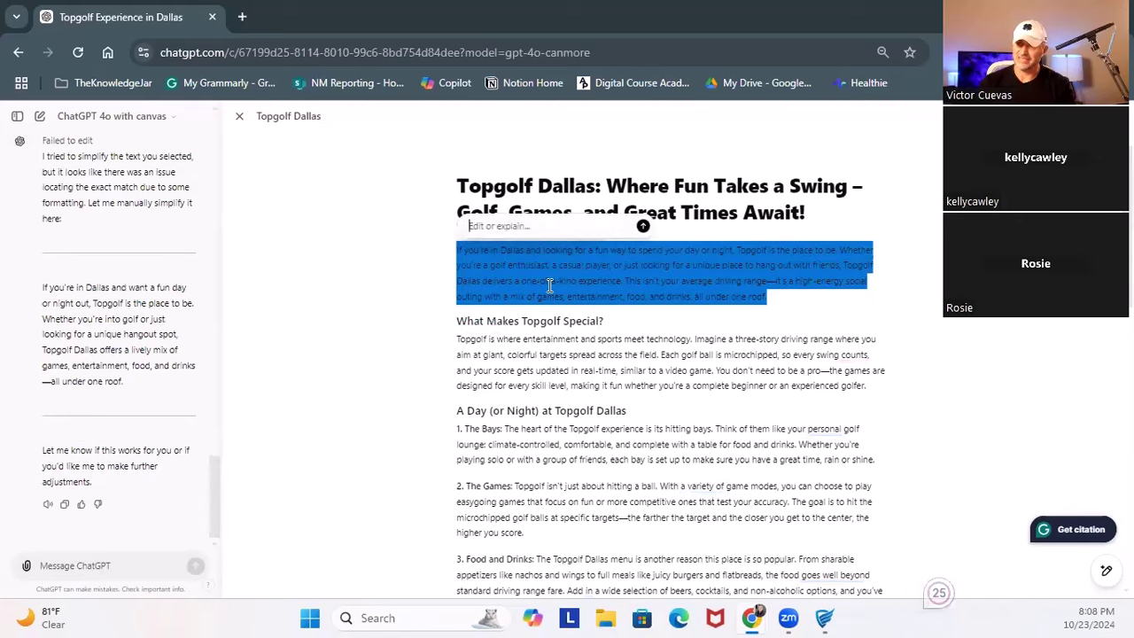
pyautogui.write('make it mo')
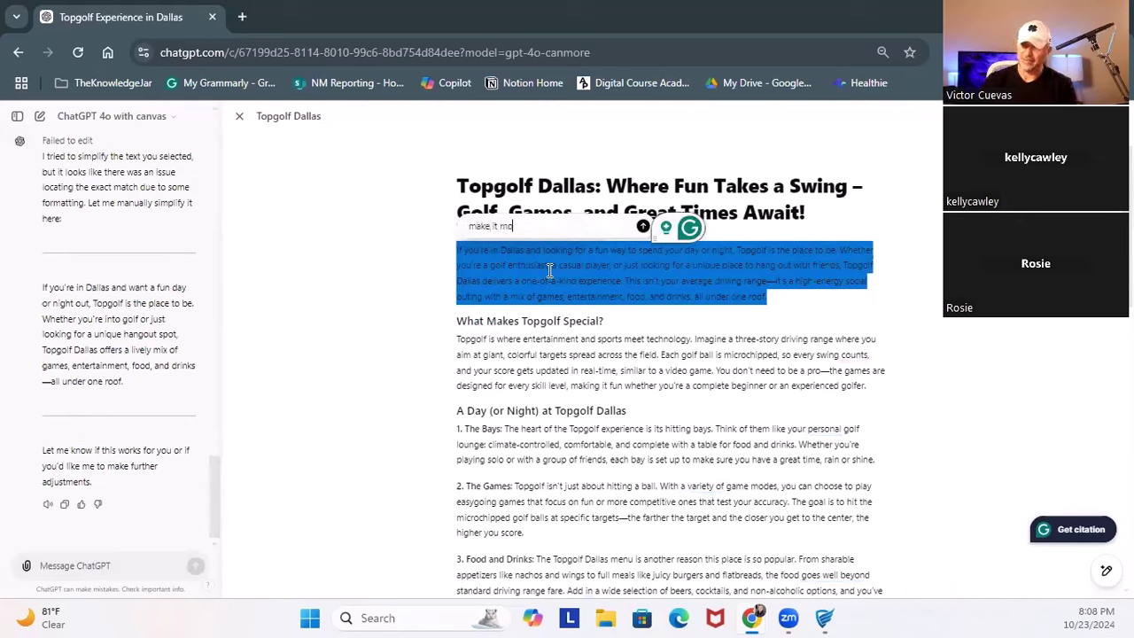
pyautogui.write('re con')
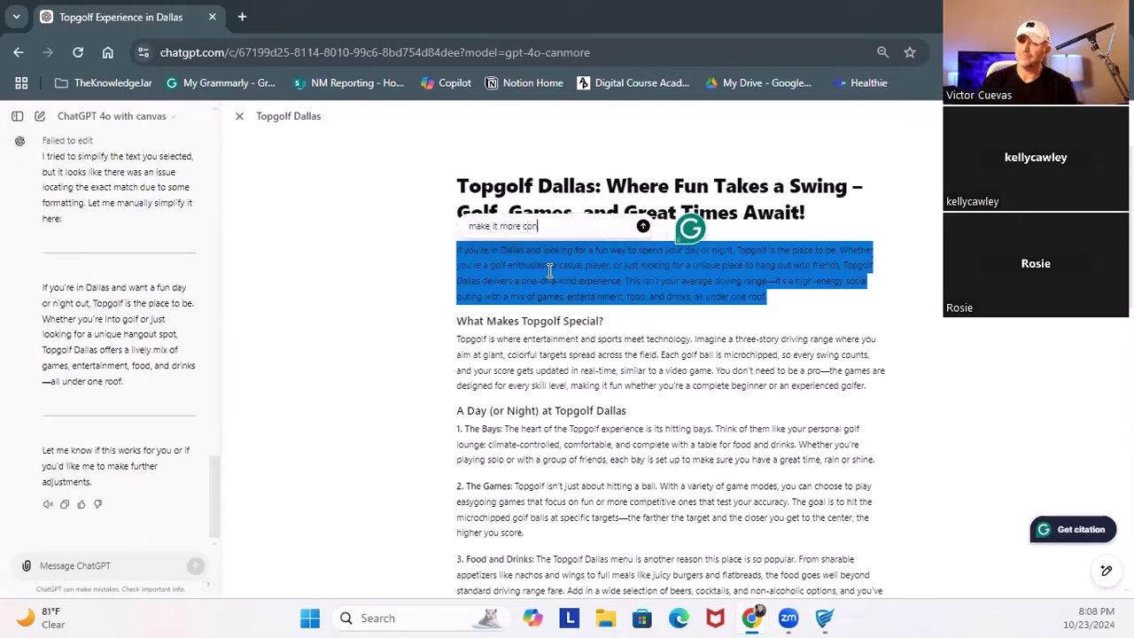
pyautogui.write('cise')
pyautogui.press('Return')
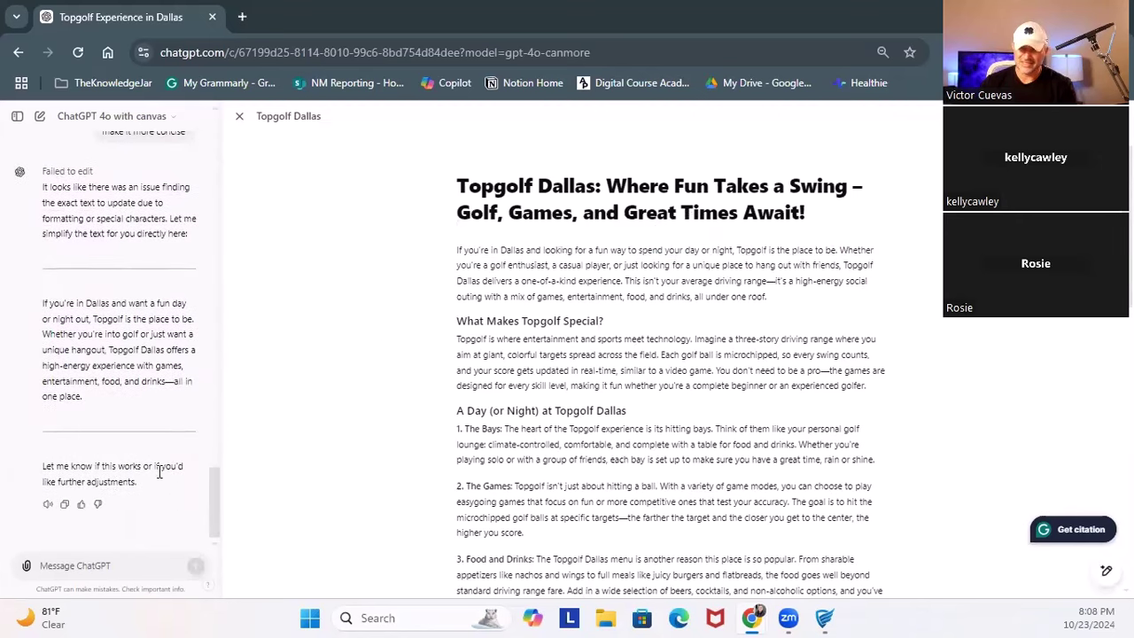
pyautogui.scroll(-3, 650, 291)
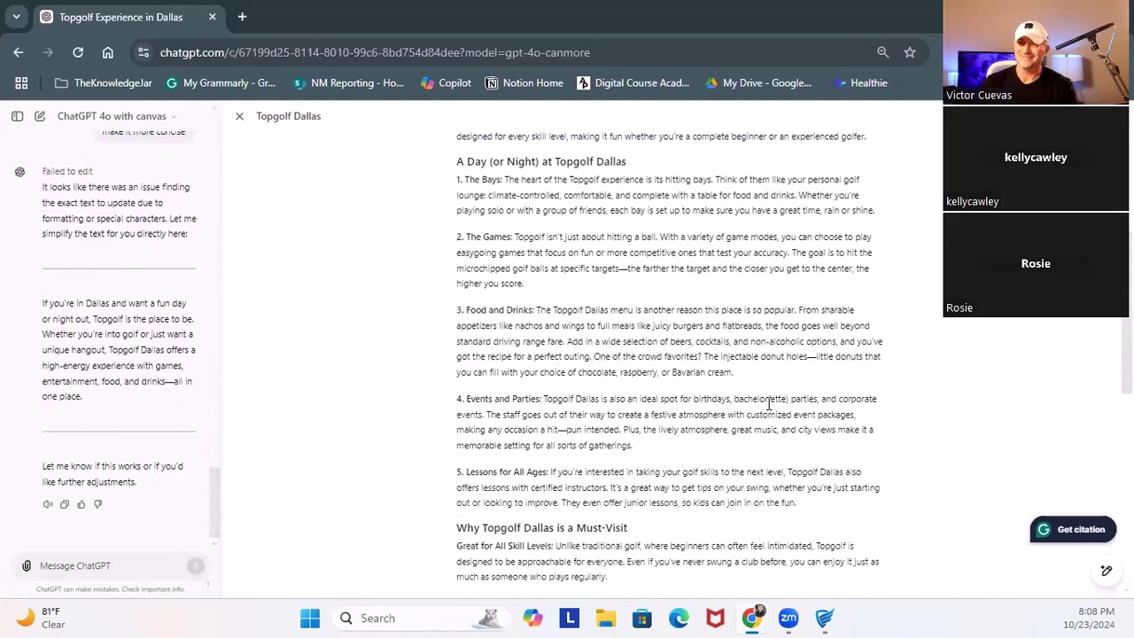
pyautogui.scroll(2, 769, 405)
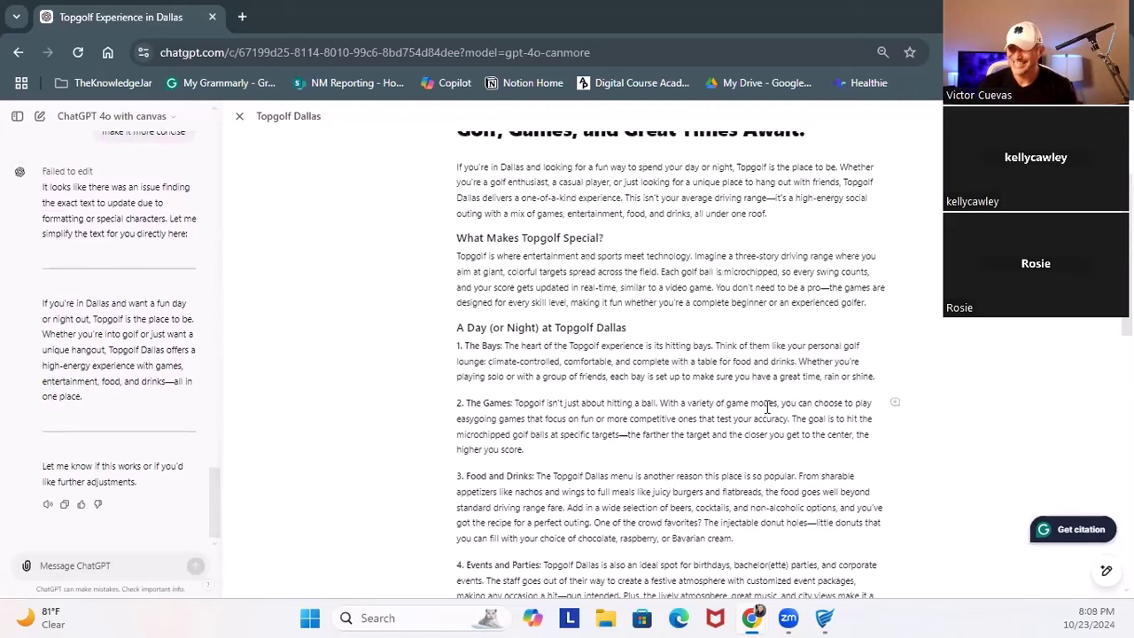
pyautogui.scroll(1, 767, 407)
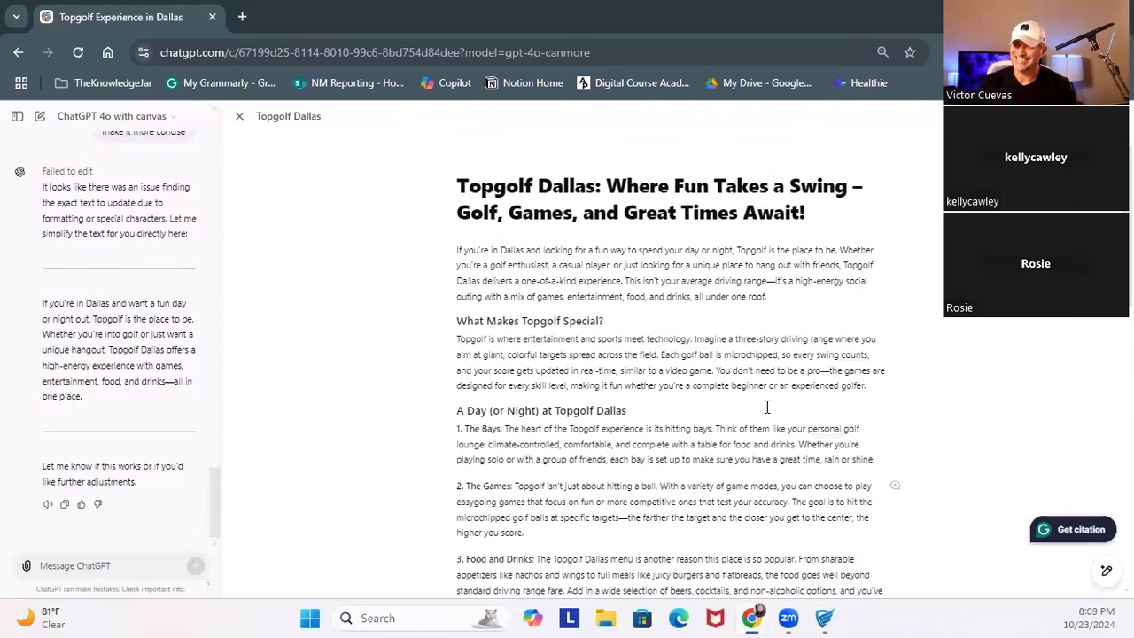
pyautogui.scroll(-1, 765, 404)
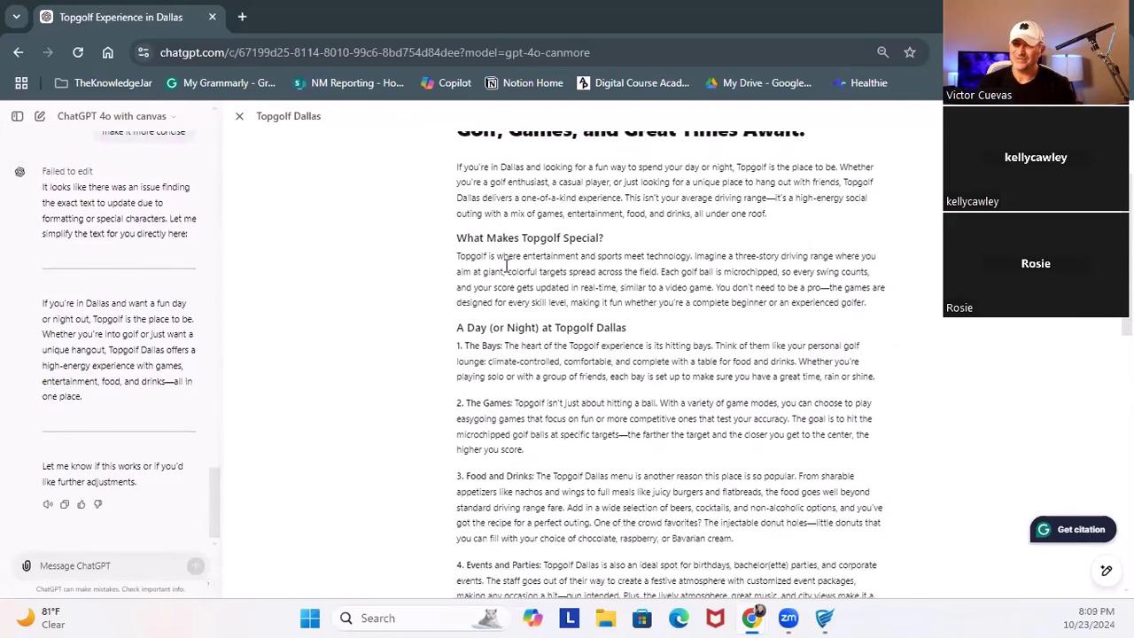
pyautogui.scroll(-1, 541, 284)
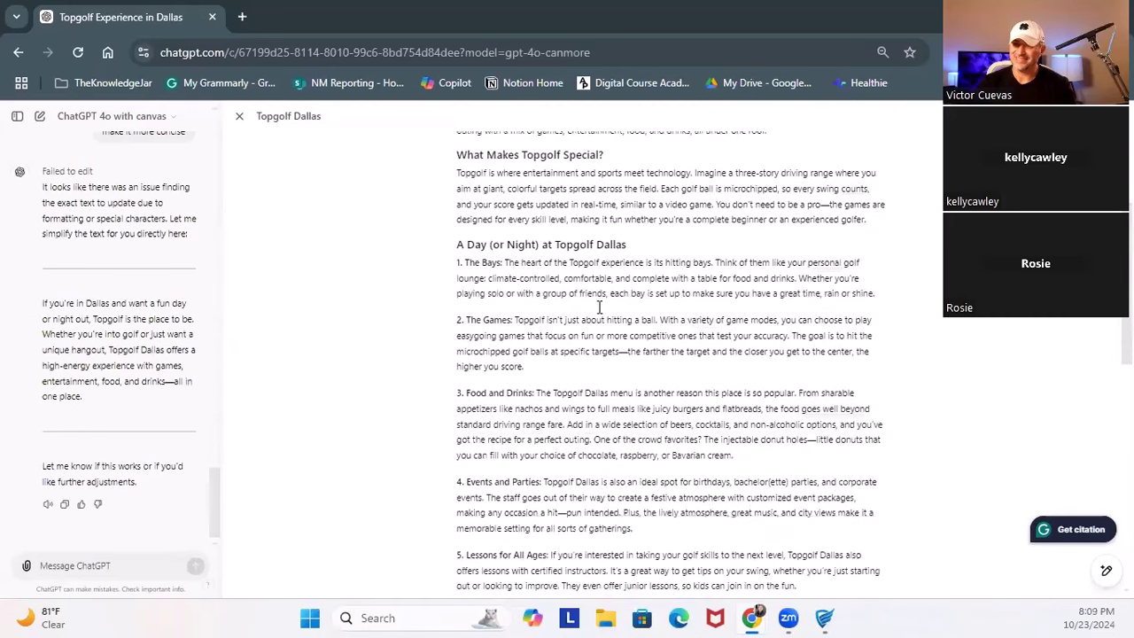
pyautogui.scroll(2, 711, 307)
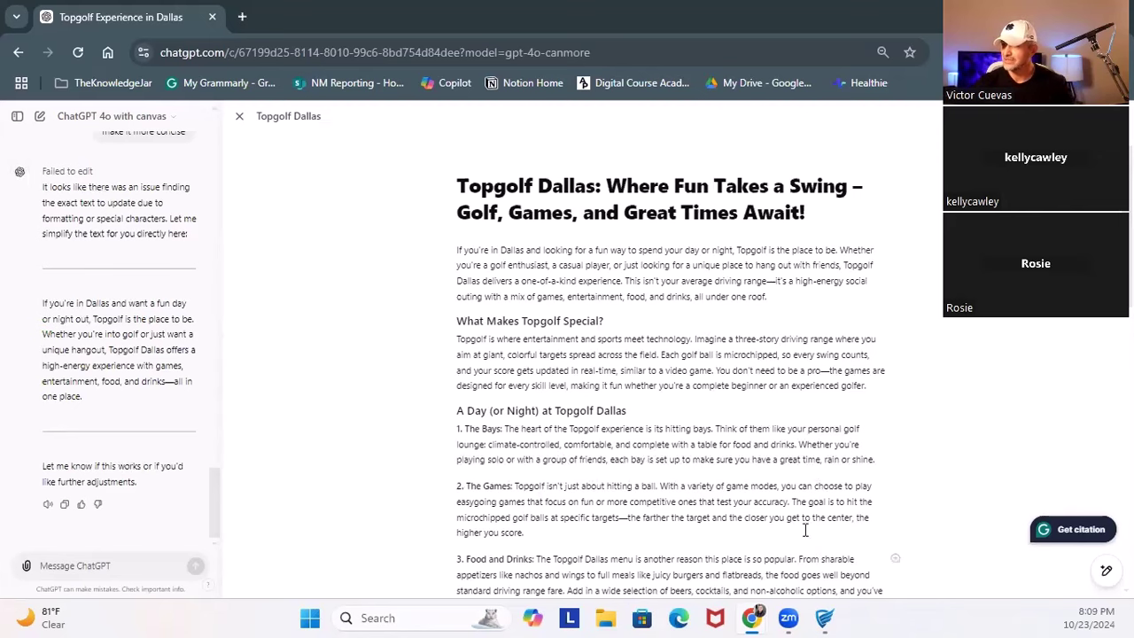
pyautogui.scroll(-2, 917, 503)
# Turn off Grammarly's "Get citation" button for chatgpt.com and close its quick settings
pyautogui.moveTo(1107, 572)
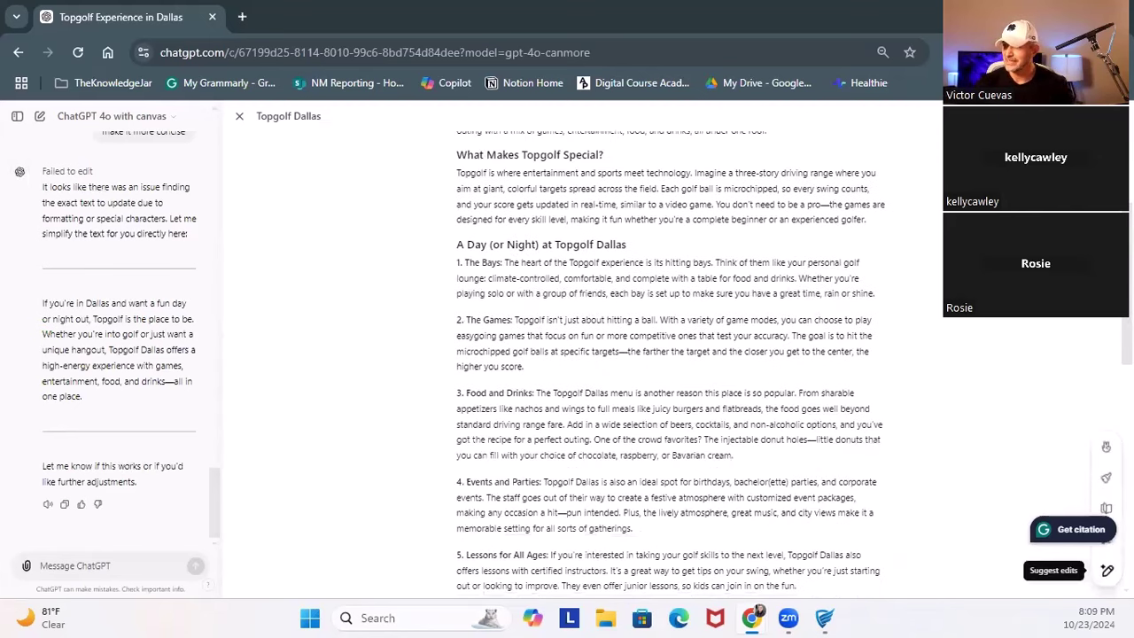
pyautogui.moveTo(1032, 537)
pyautogui.click(1023, 531)
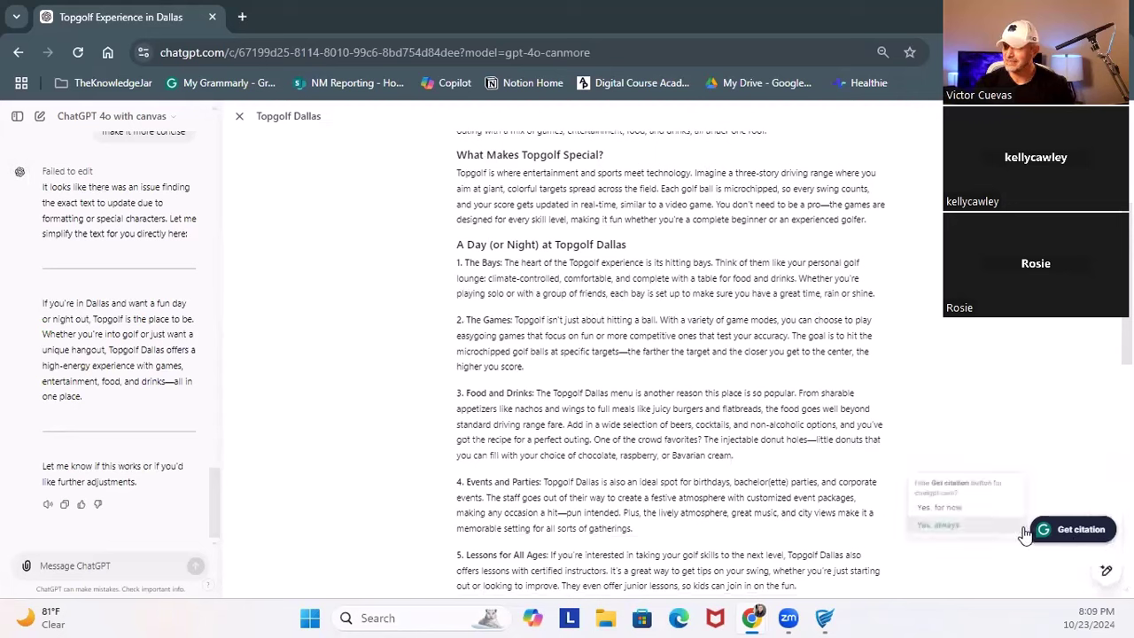
pyautogui.click(969, 512)
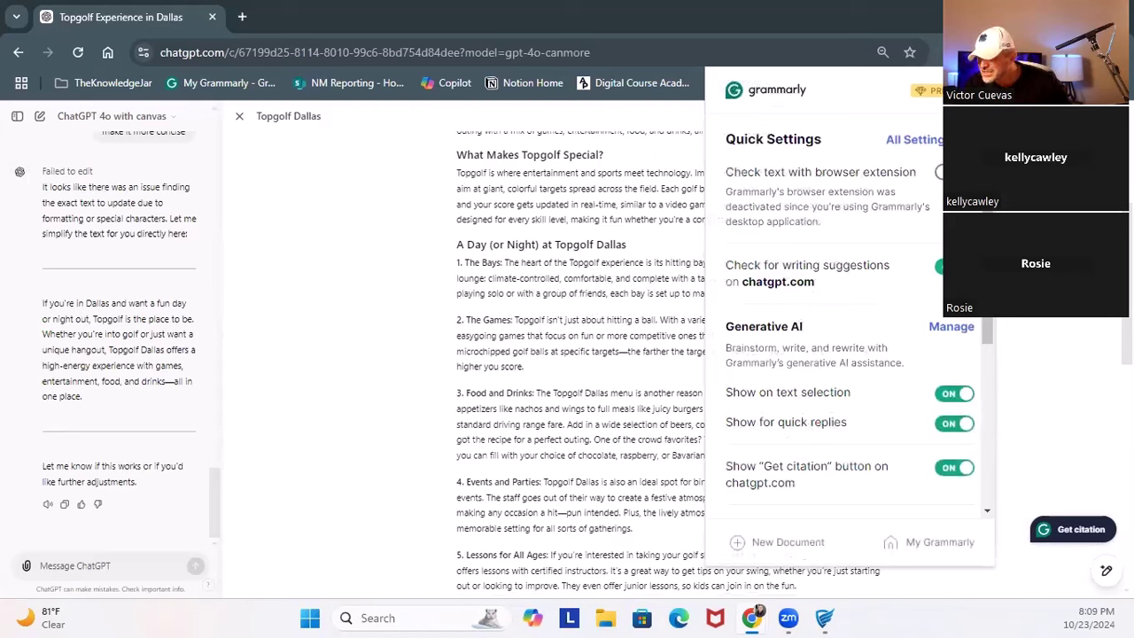
pyautogui.click(944, 467)
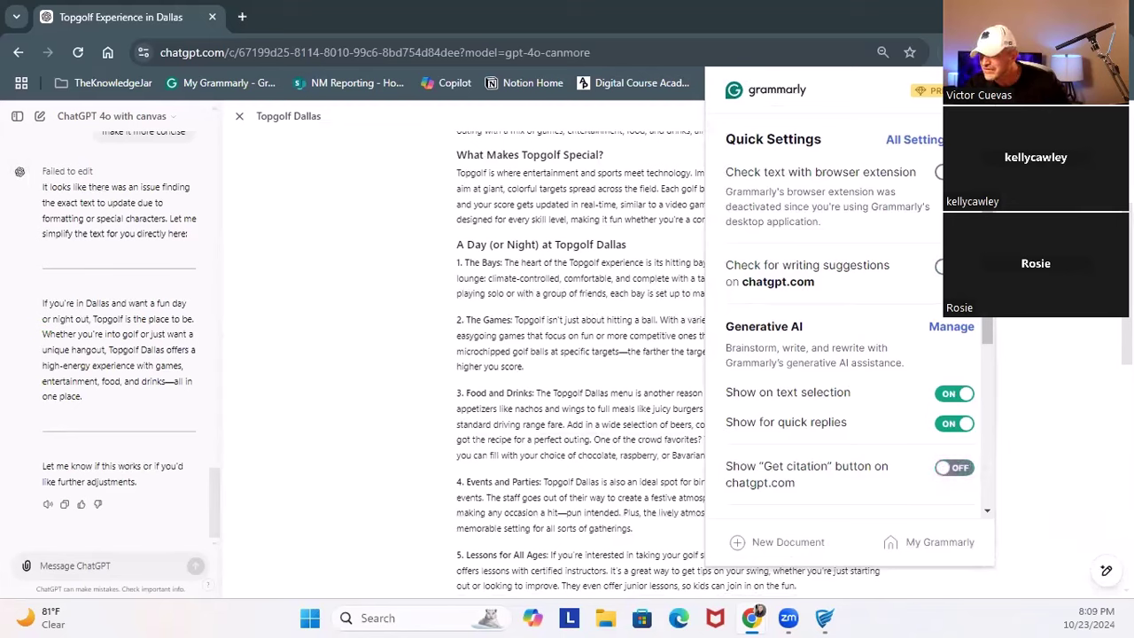
pyautogui.click(1027, 345)
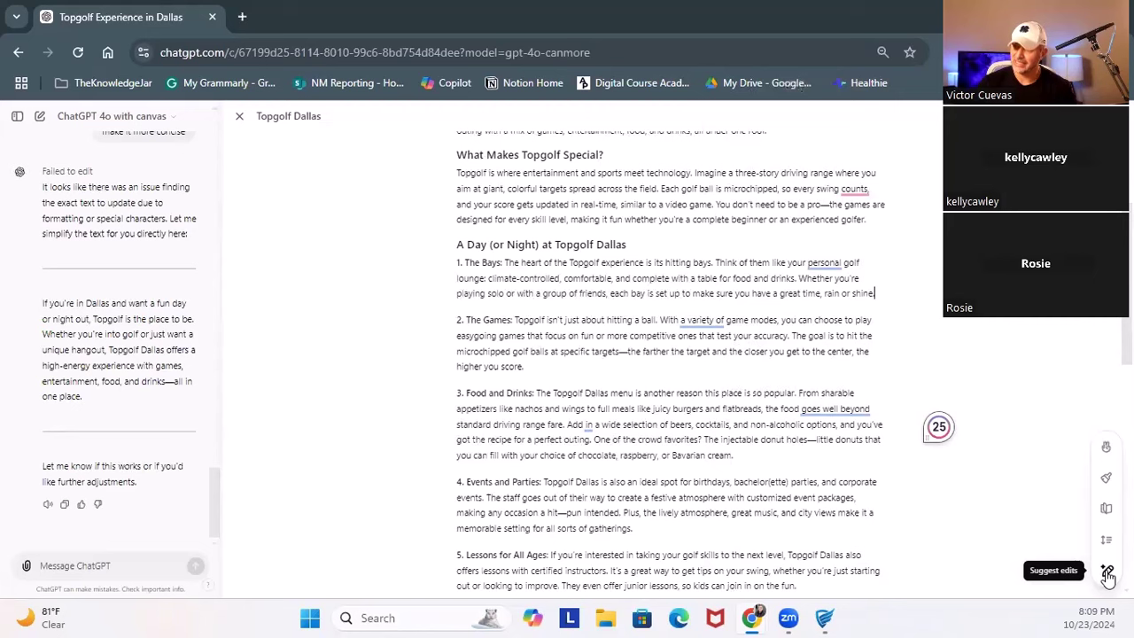
# Have ChatGPT suggest edits for the whole blog and view its comments on the highlighted passages
pyautogui.click(1107, 572)
pyautogui.click(1106, 572)
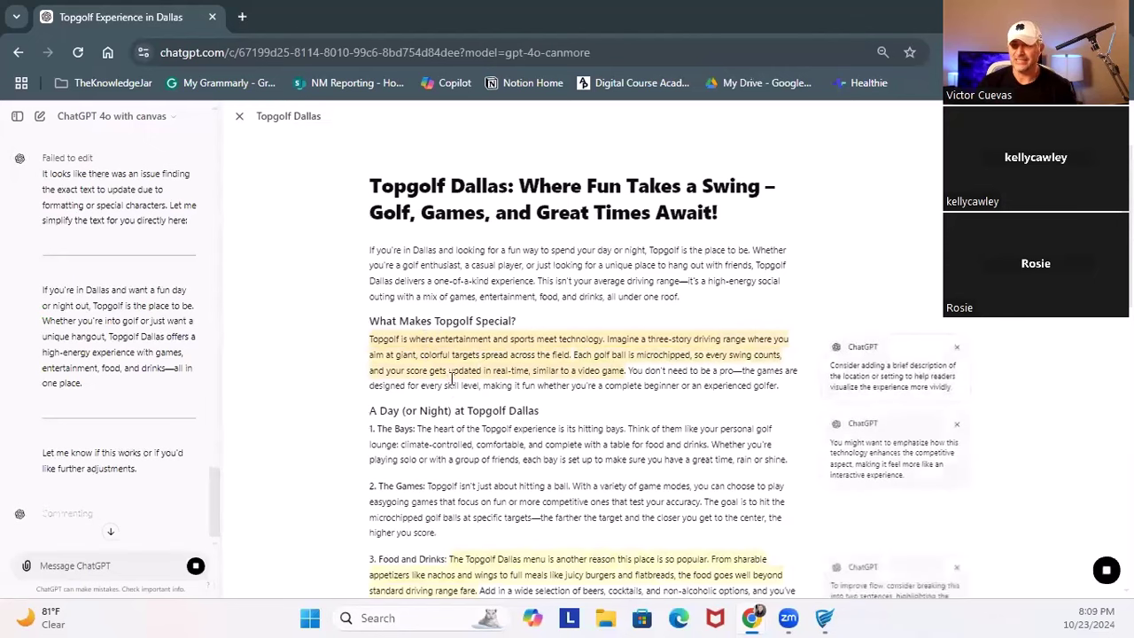
pyautogui.scroll(-2, 531, 407)
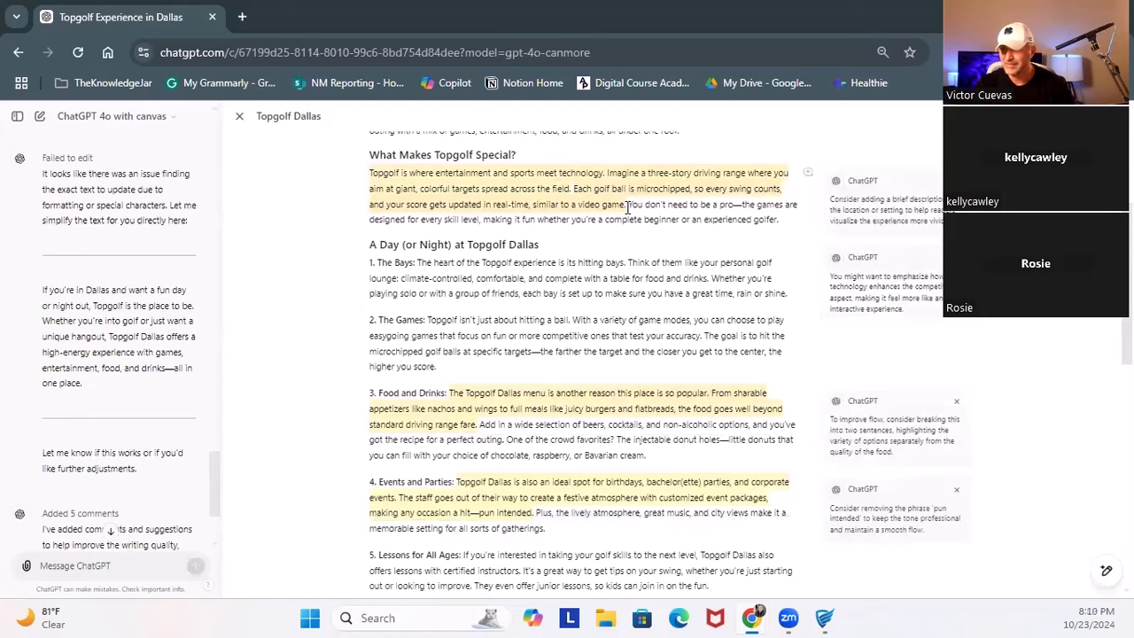
# Apply ChatGPT's two suggestions in "What Makes Topgolf Special?": describe the location briefly and emphasize how the technology enhances the competitive aspect
pyautogui.moveTo(626, 209); pyautogui.dragTo(364, 179)
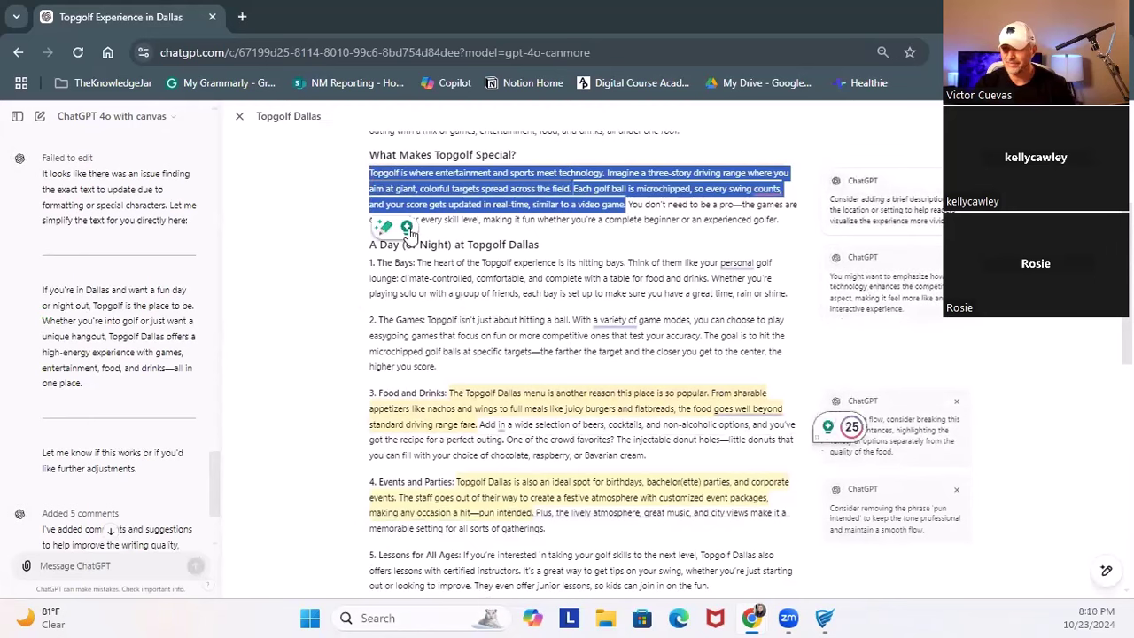
pyautogui.scroll(1, 808, 298)
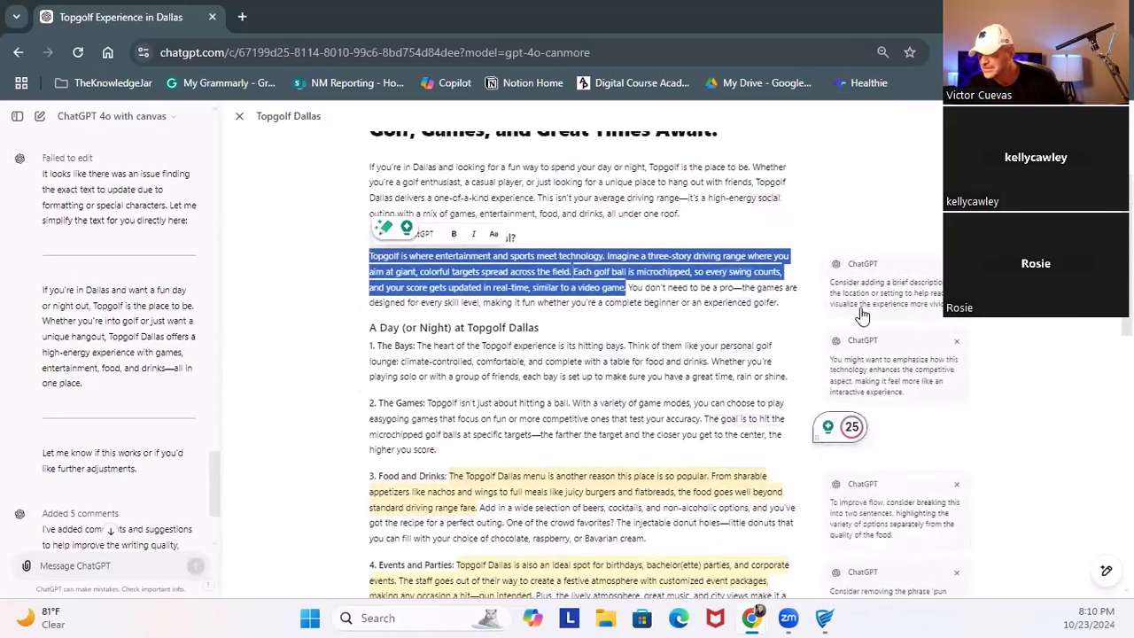
pyautogui.hotkey('ctrl', '+')
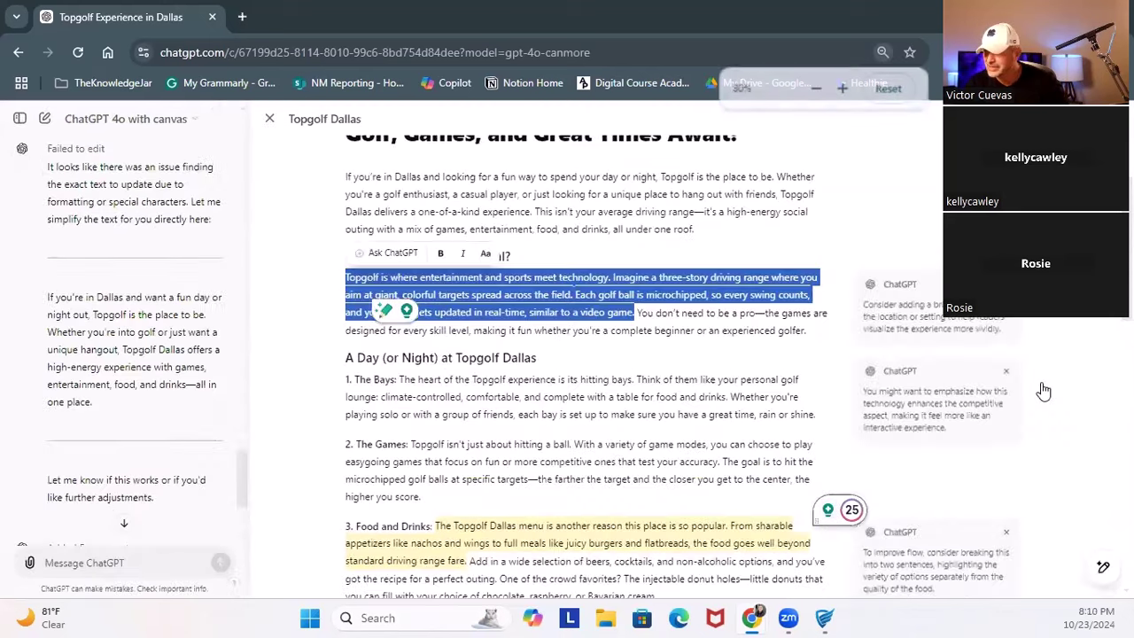
pyautogui.click(591, 362)
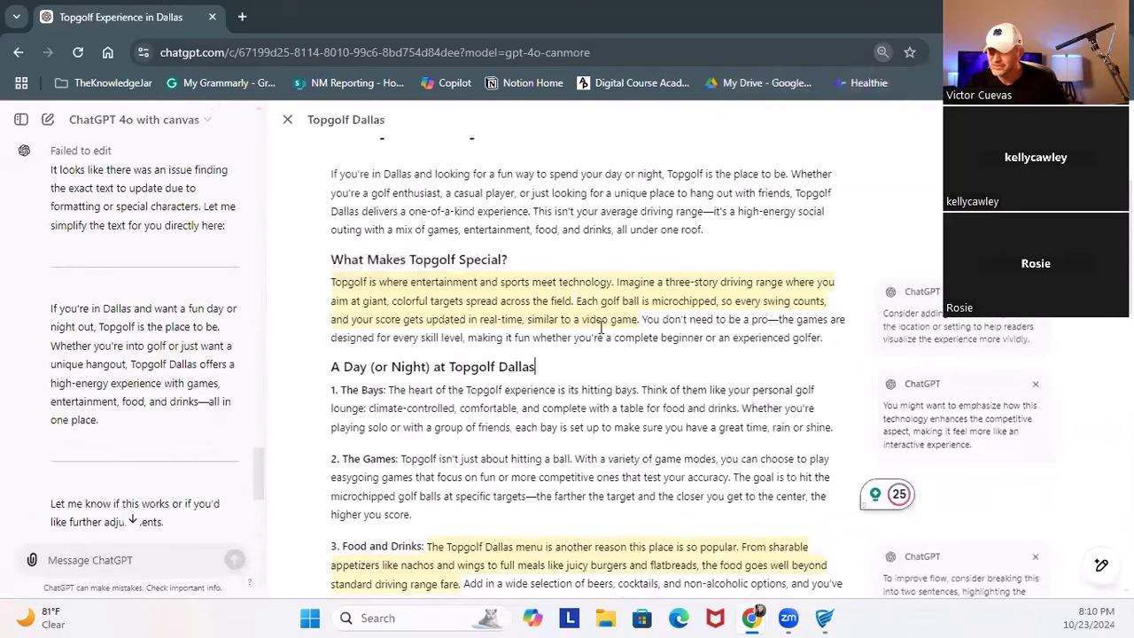
pyautogui.moveTo(939, 339)
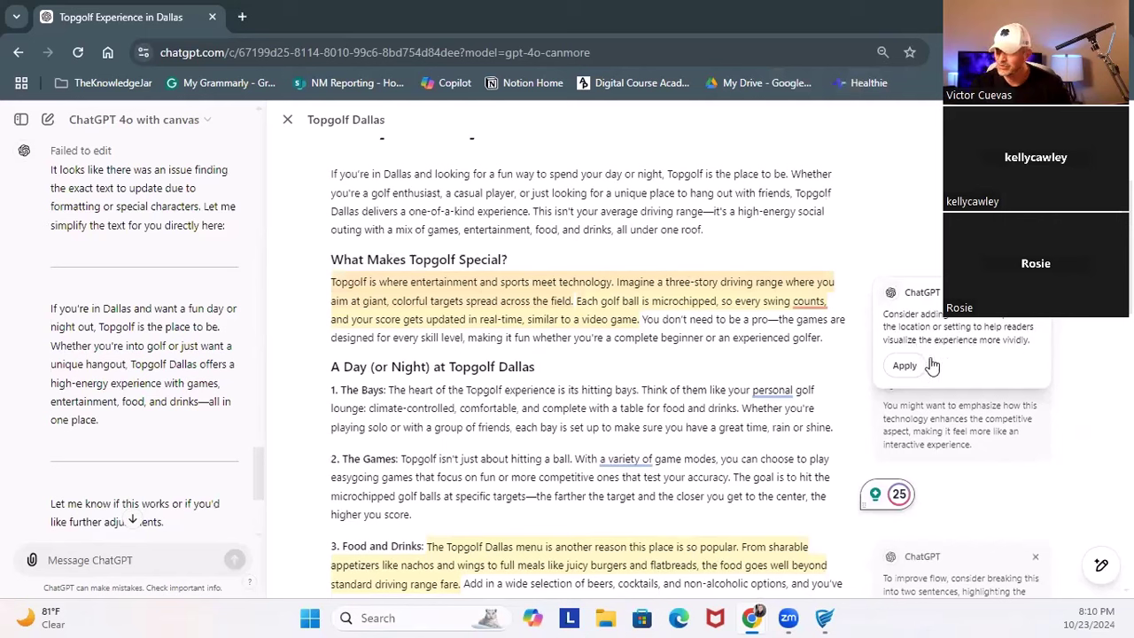
pyautogui.click(904, 364)
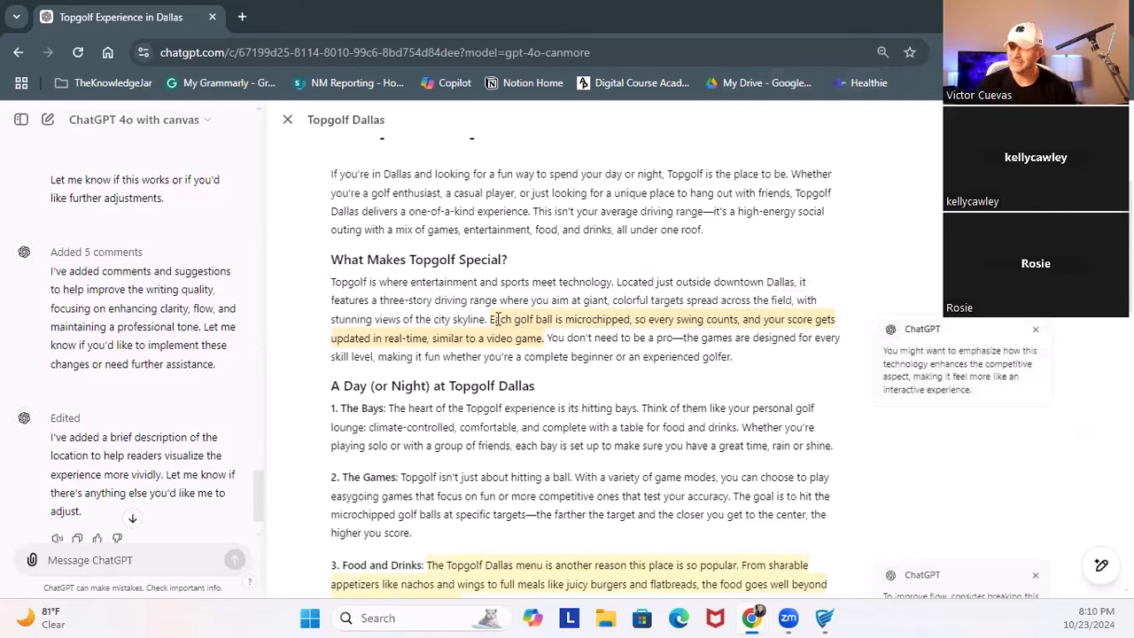
pyautogui.moveTo(925, 388)
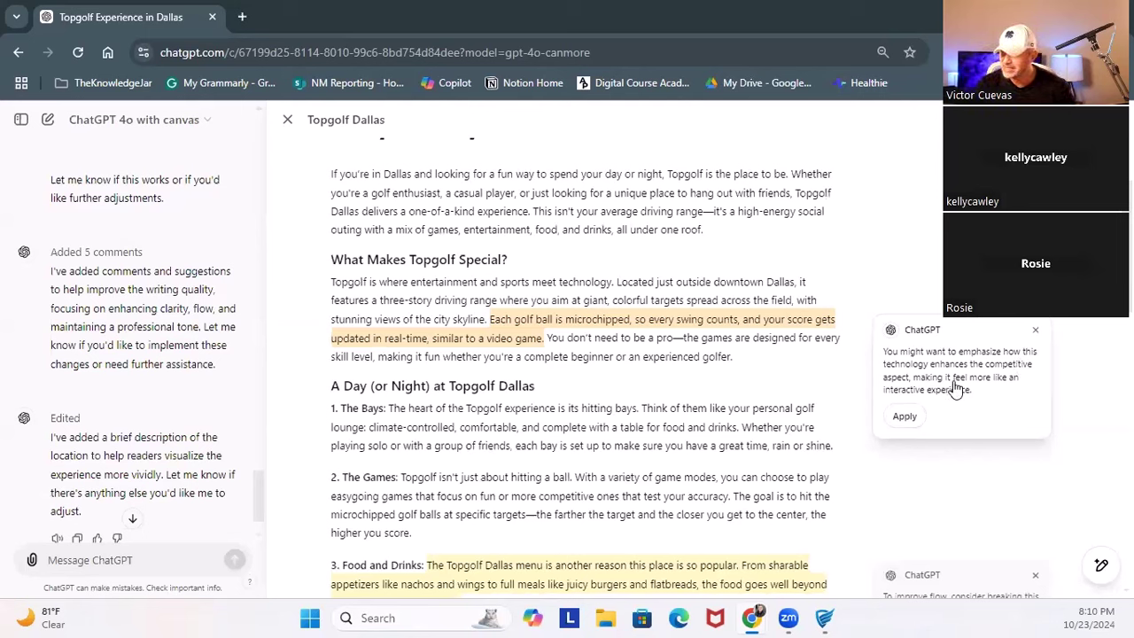
pyautogui.click(904, 417)
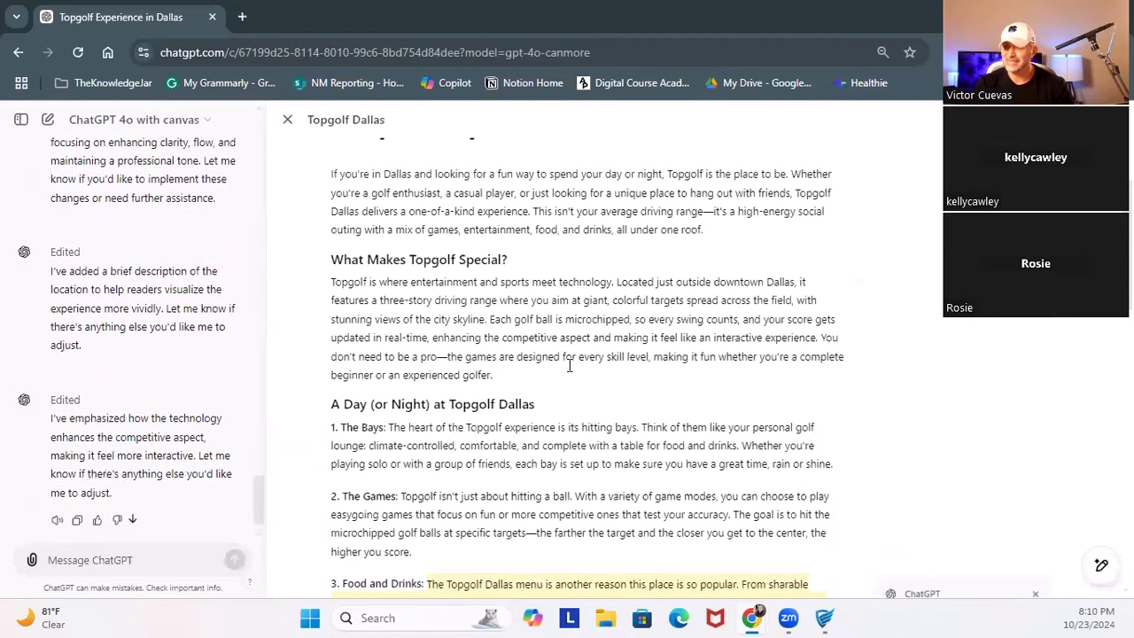
# Look through the remaining suggested edits from "Food and Drinks" down to the Conclusion
pyautogui.scroll(-3, 569, 365)
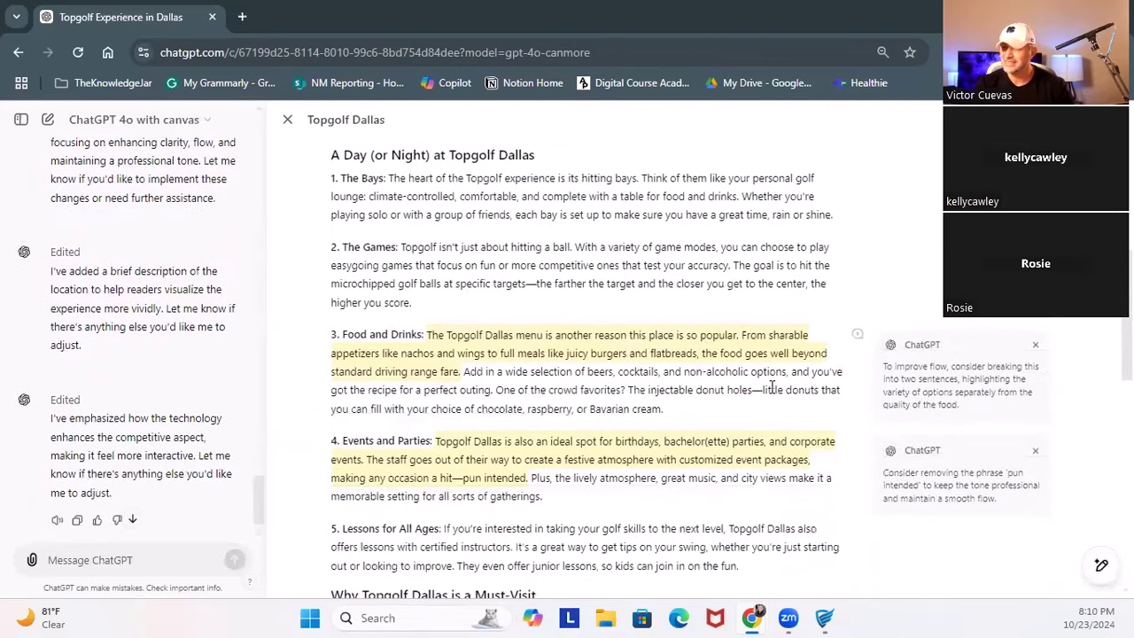
pyautogui.scroll(-10, 772, 387)
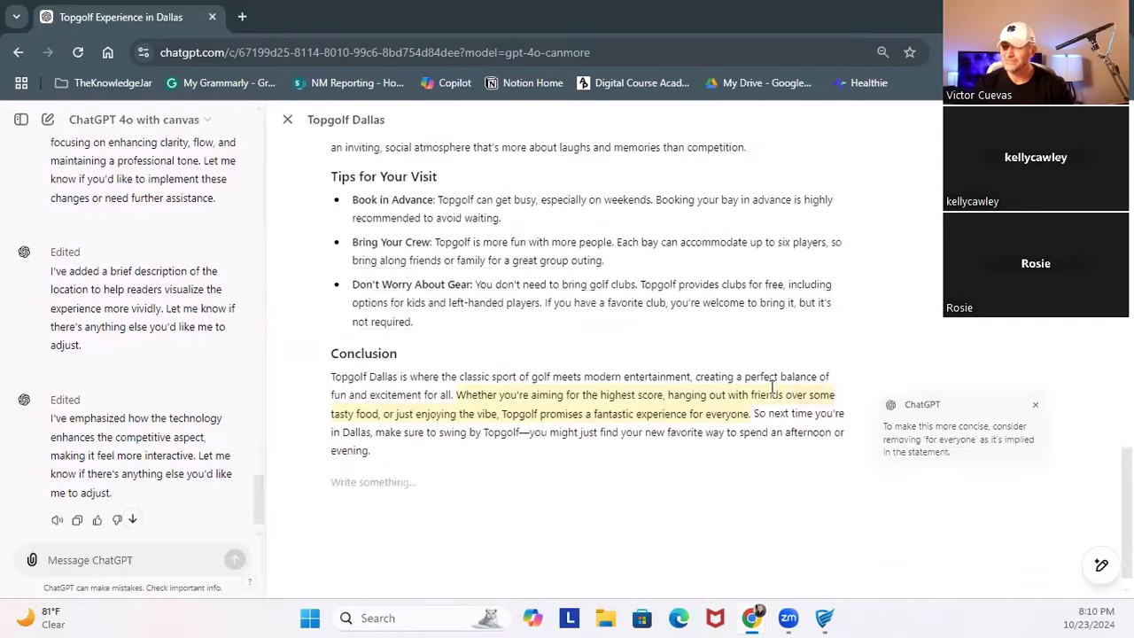
pyautogui.scroll(3, 772, 387)
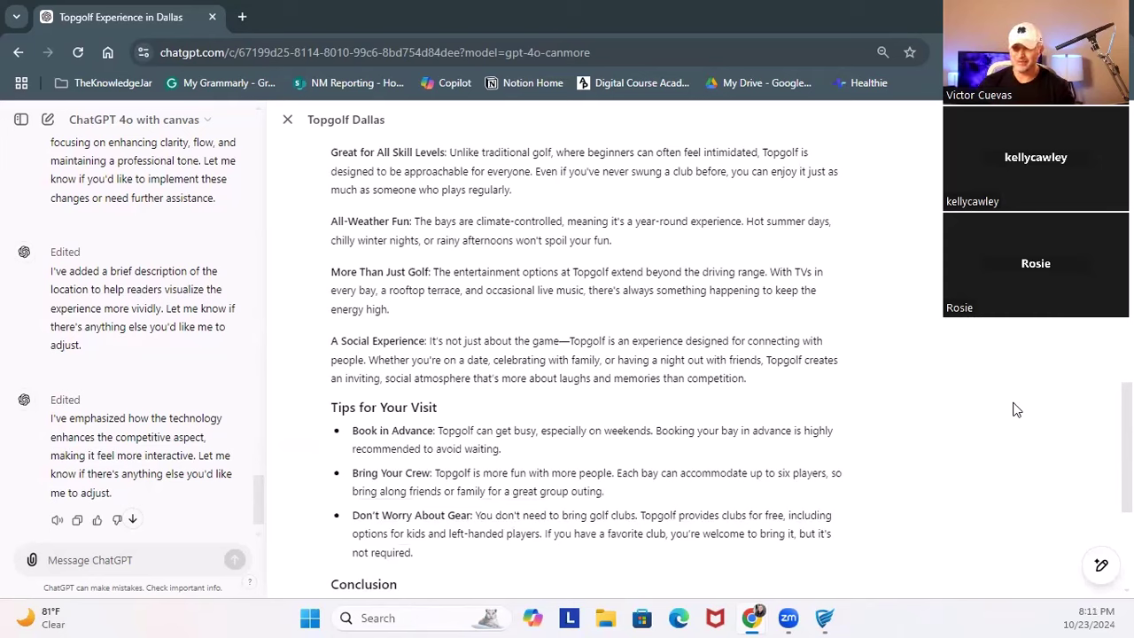
pyautogui.moveTo(1099, 564)
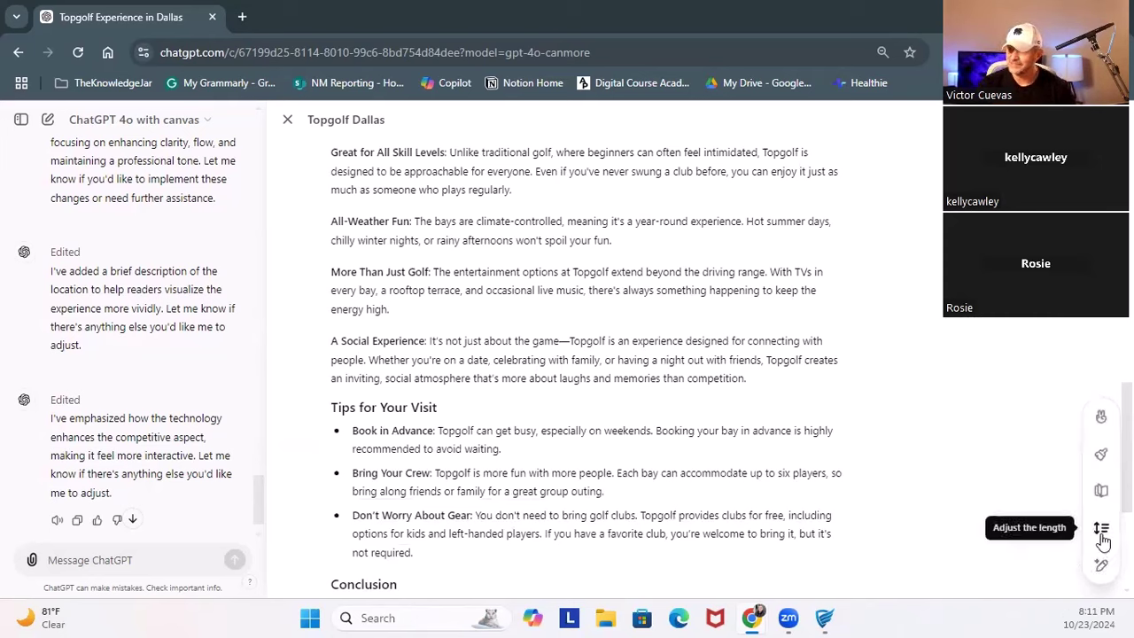
pyautogui.click(1101, 535)
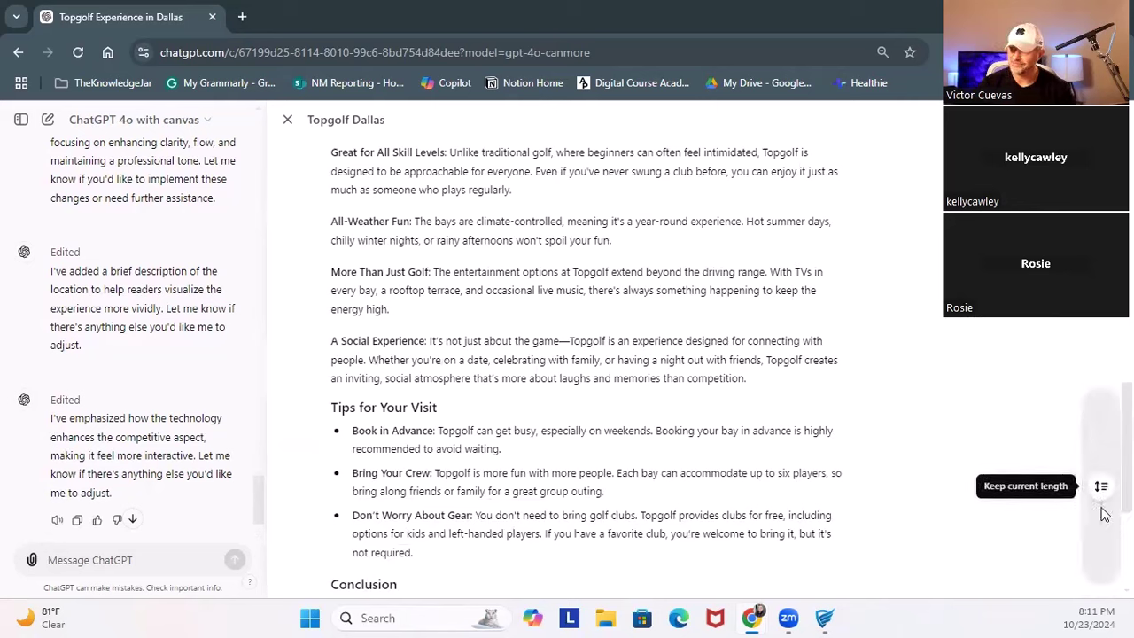
pyautogui.moveTo(1101, 487); pyautogui.dragTo(1101, 409)
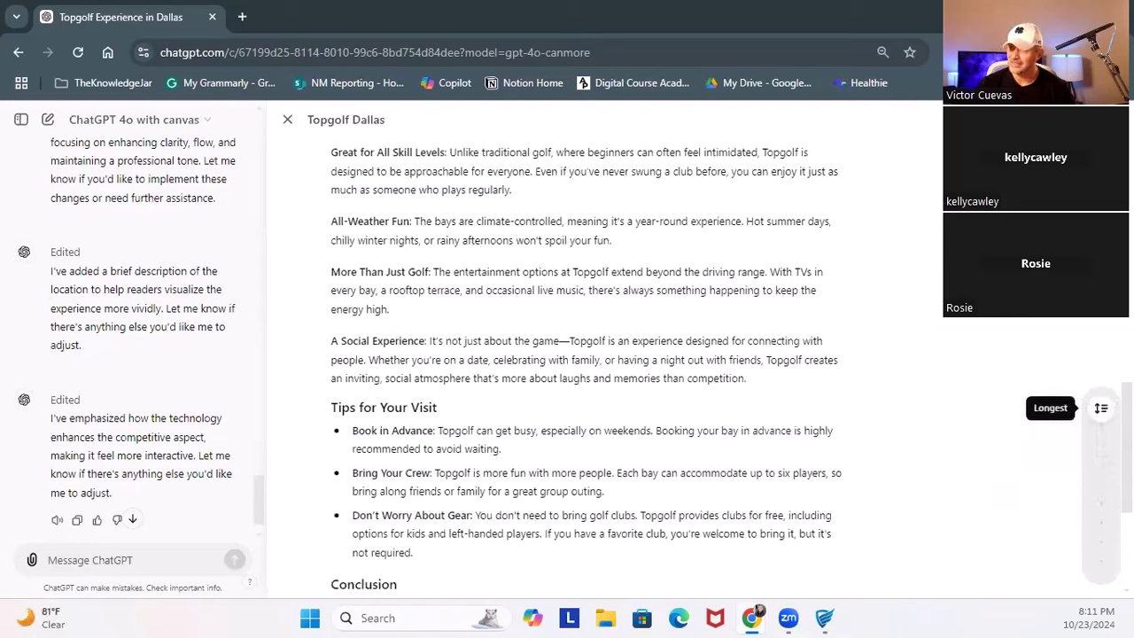
pyautogui.moveTo(1101, 408)
pyautogui.mouseDown()
pyautogui.moveTo(1101, 561)
pyautogui.moveTo(1101, 406)
pyautogui.mouseUp()
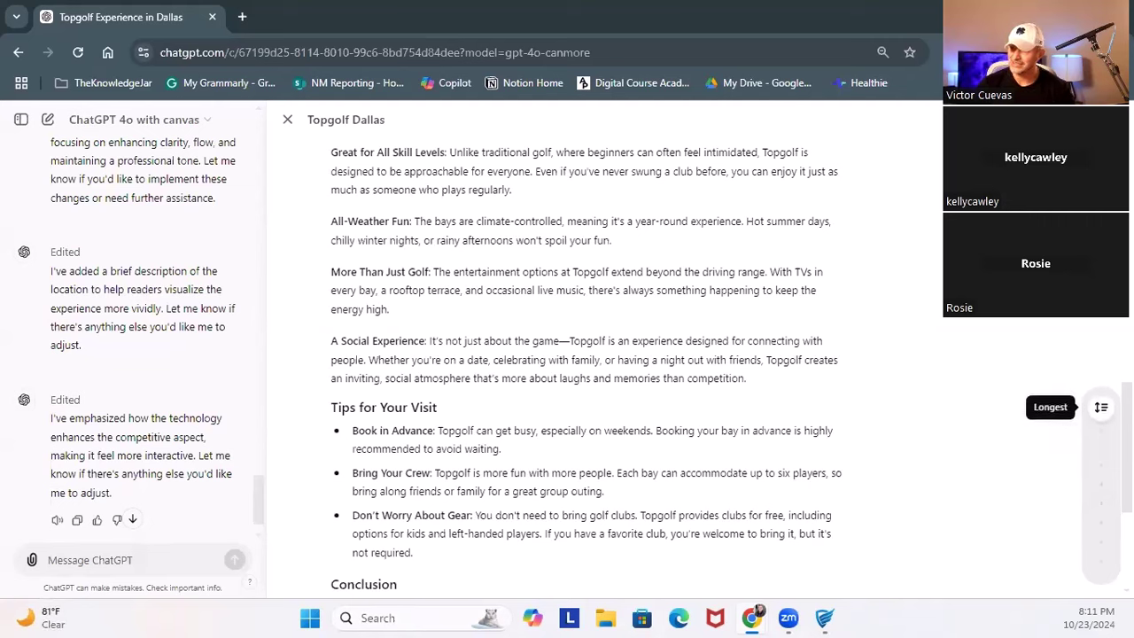
pyautogui.click(1101, 407)
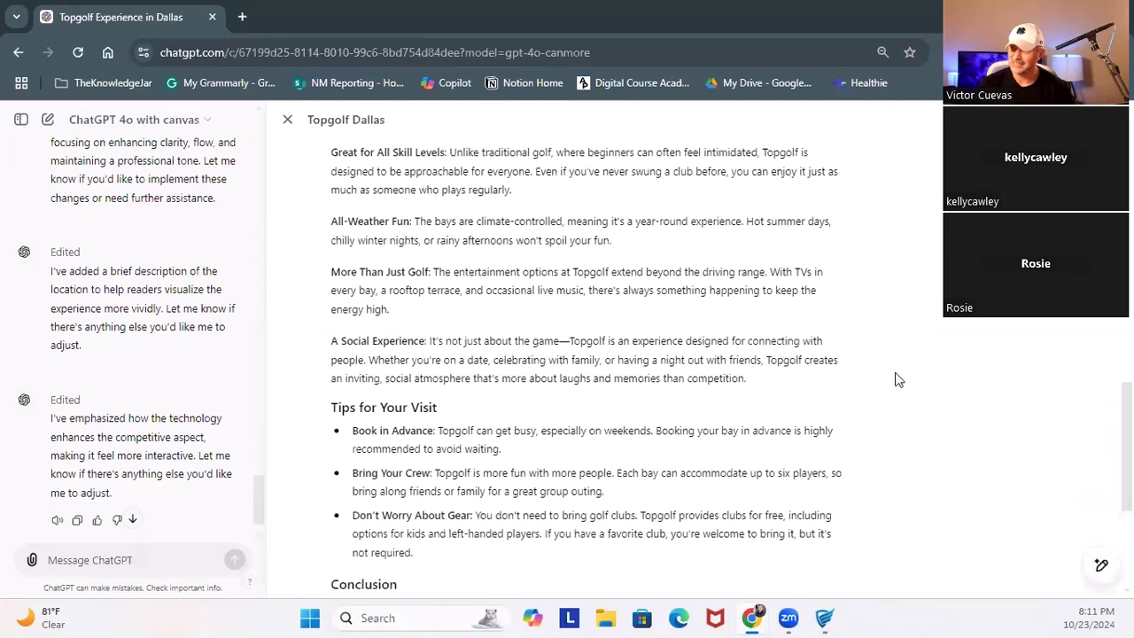
# Have ChatGPT expand the whole blog by adjusting its length to "Longest"
pyautogui.moveTo(1099, 564)
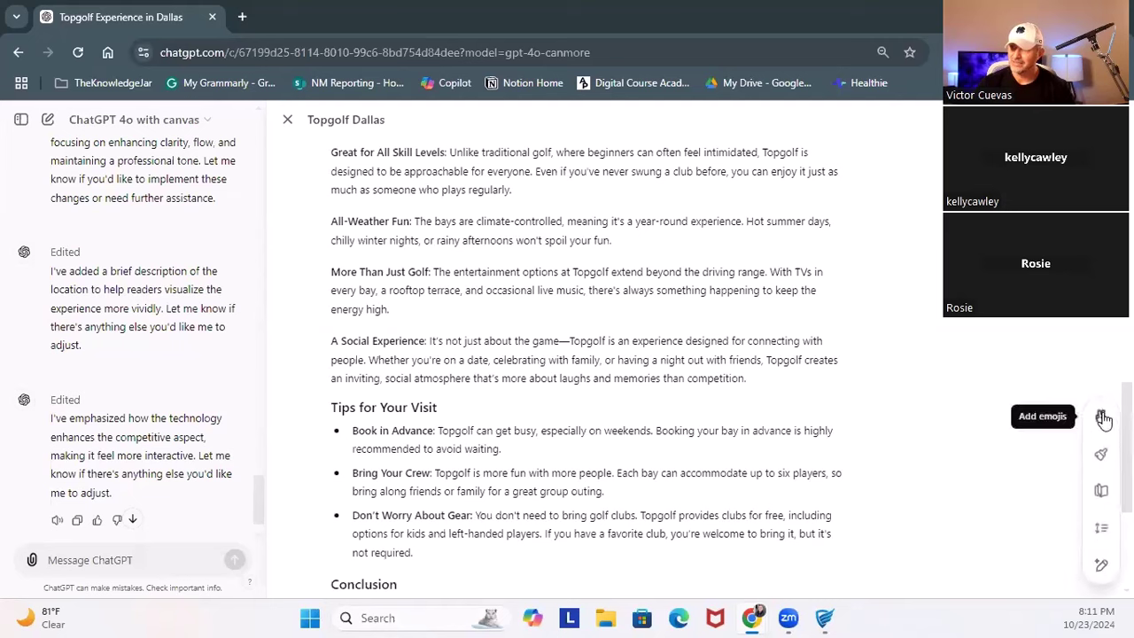
pyautogui.click(1098, 532)
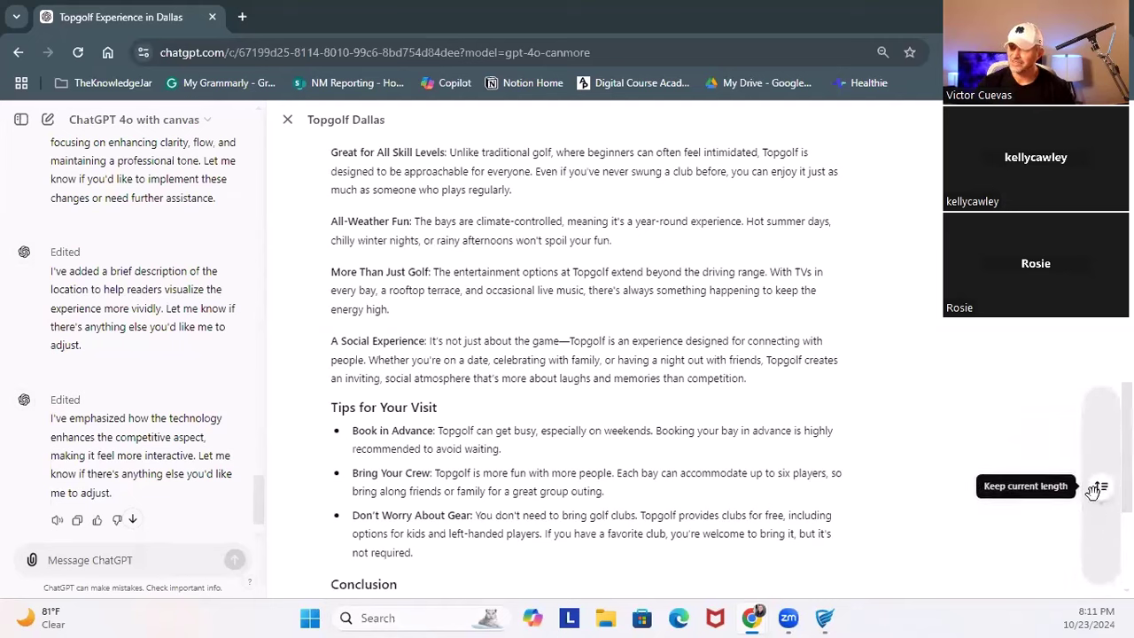
pyautogui.moveTo(1094, 490); pyautogui.dragTo(1103, 411)
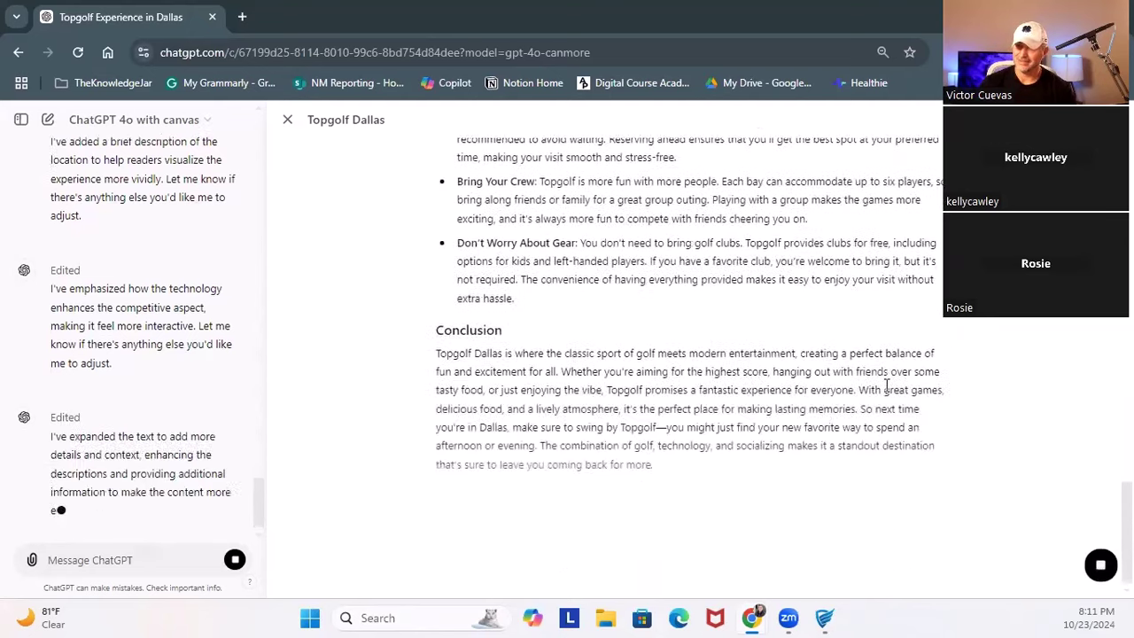
# Have ChatGPT condense the whole blog by adjusting its length to the minimum setting
pyautogui.moveTo(1098, 563)
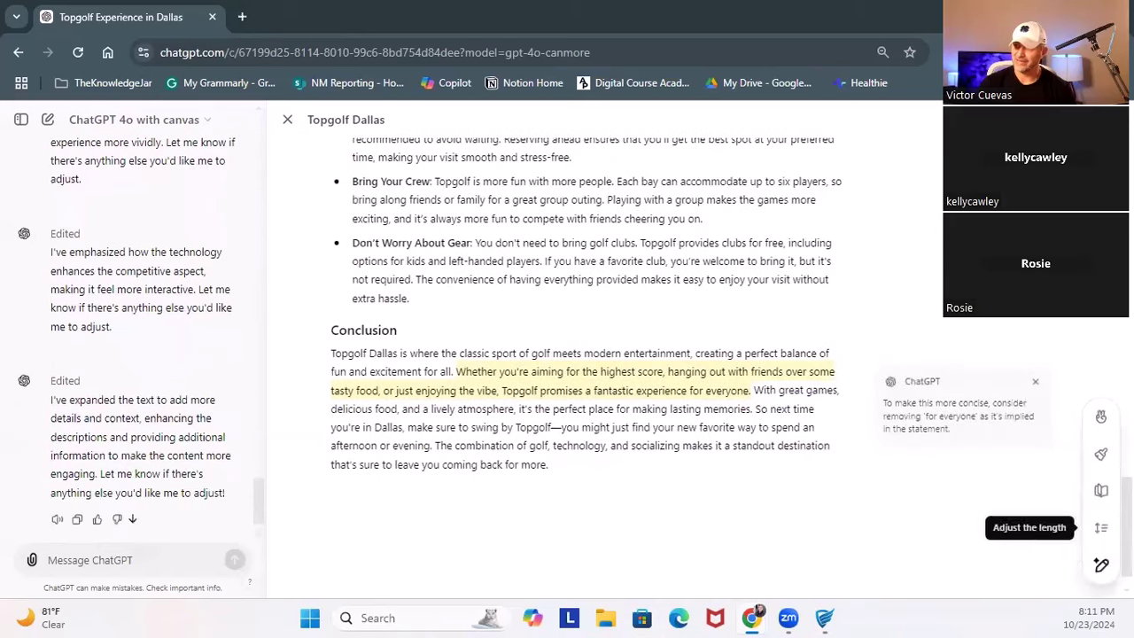
pyautogui.click(1103, 532)
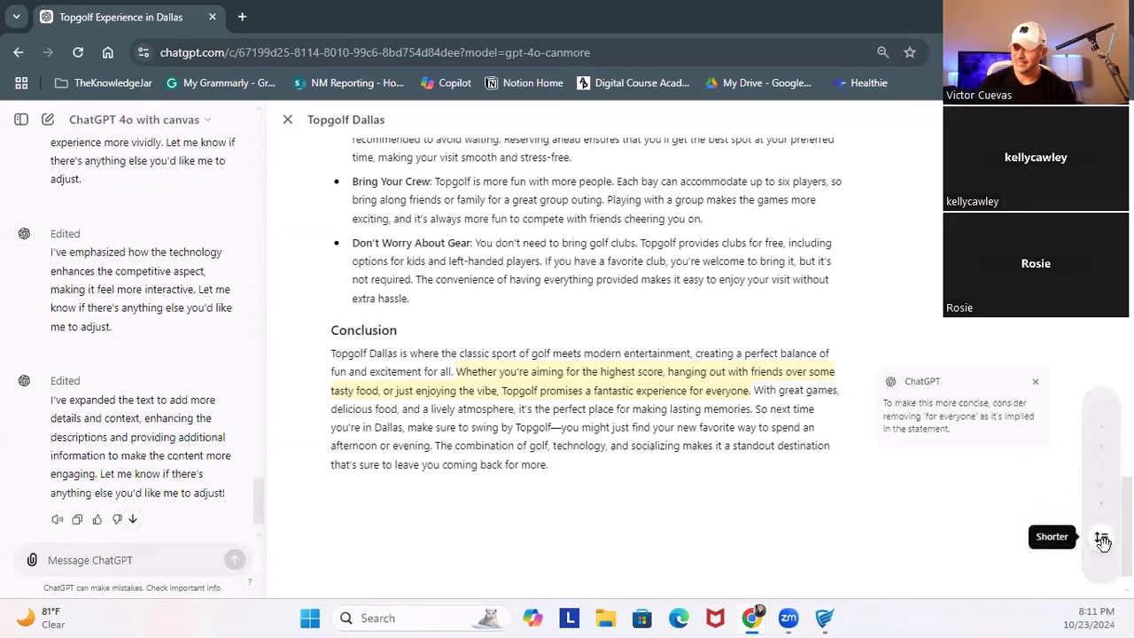
pyautogui.moveTo(1103, 546); pyautogui.dragTo(1102, 560)
pyautogui.click(1103, 561)
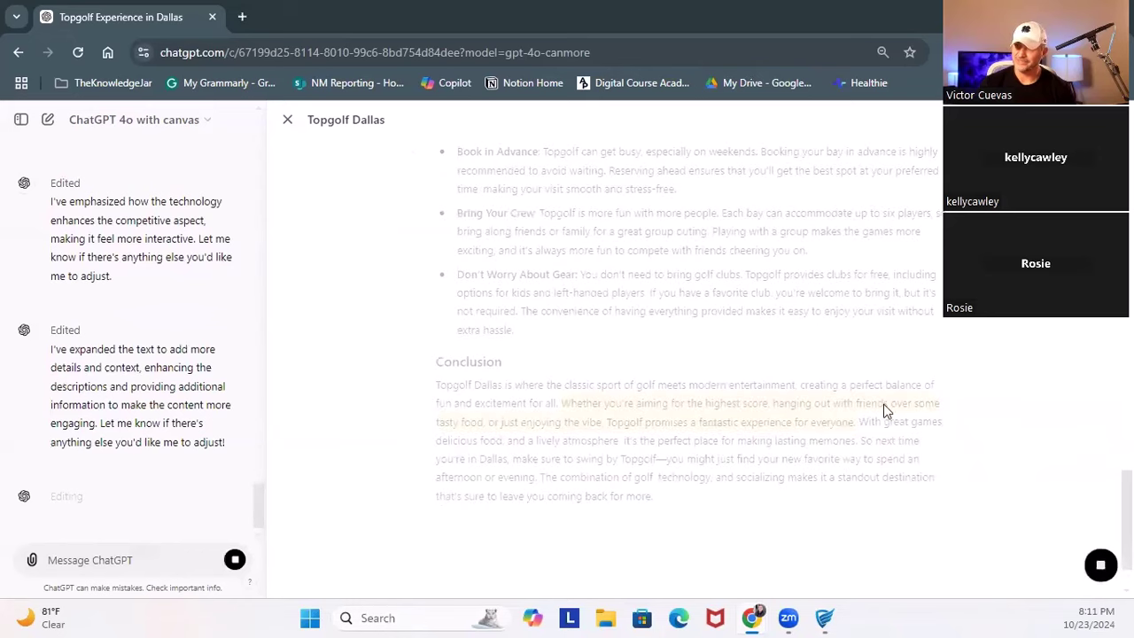
# Have ChatGPT rewrite the whole blog at the graduate school reading level
pyautogui.scroll(10, 926, 402)
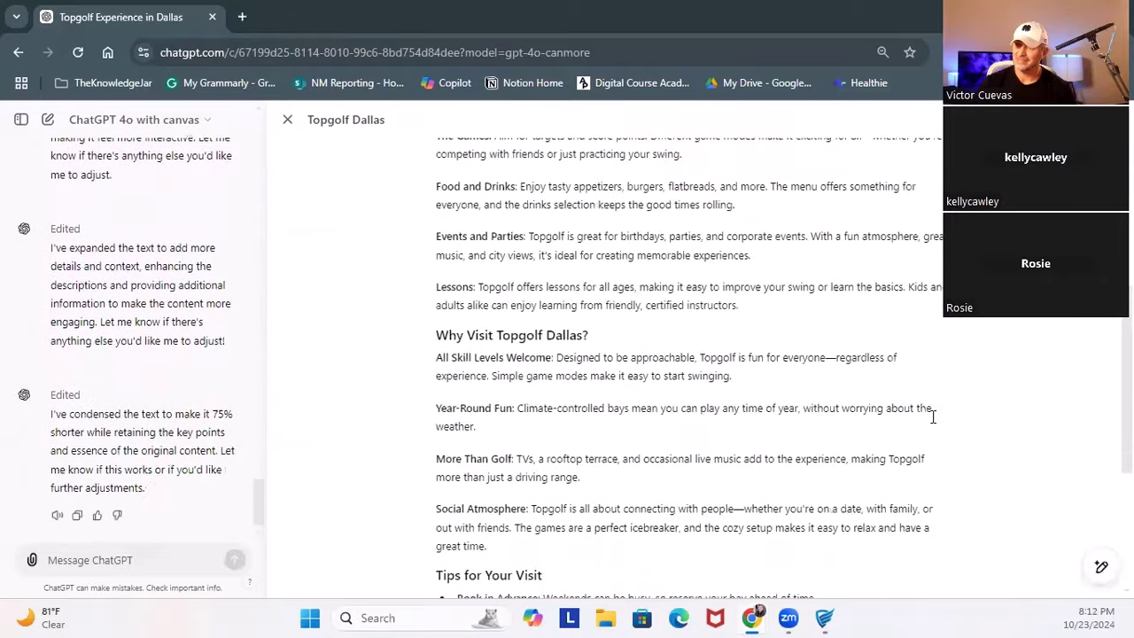
pyautogui.scroll(-2, 935, 416)
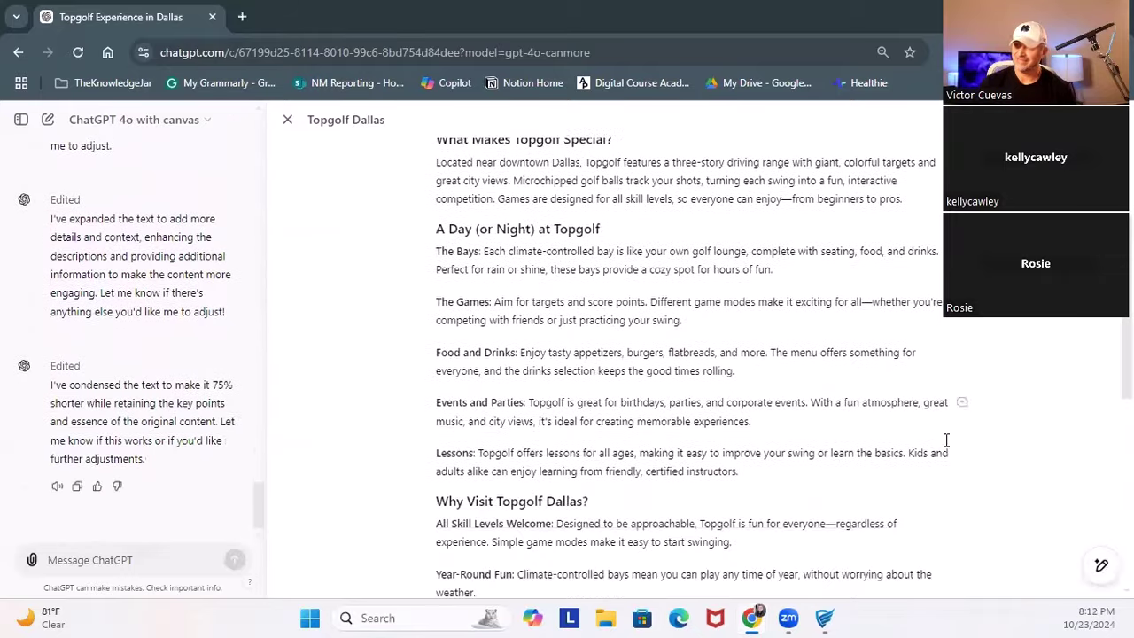
pyautogui.moveTo(1101, 563)
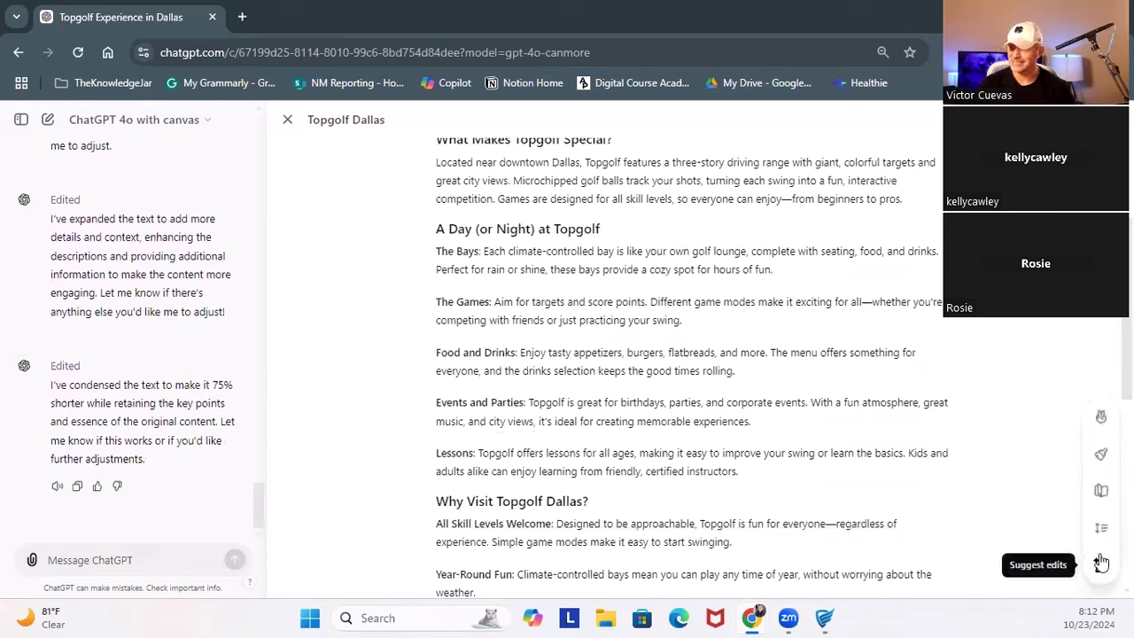
pyautogui.click(1101, 493)
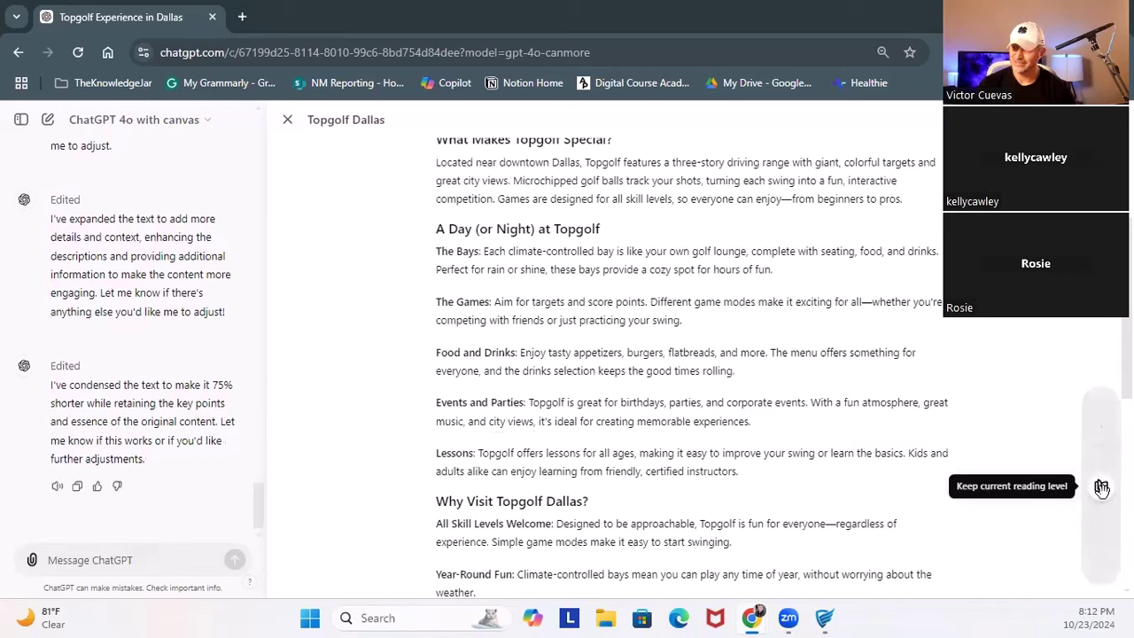
pyautogui.moveTo(1101, 488); pyautogui.dragTo(1103, 407)
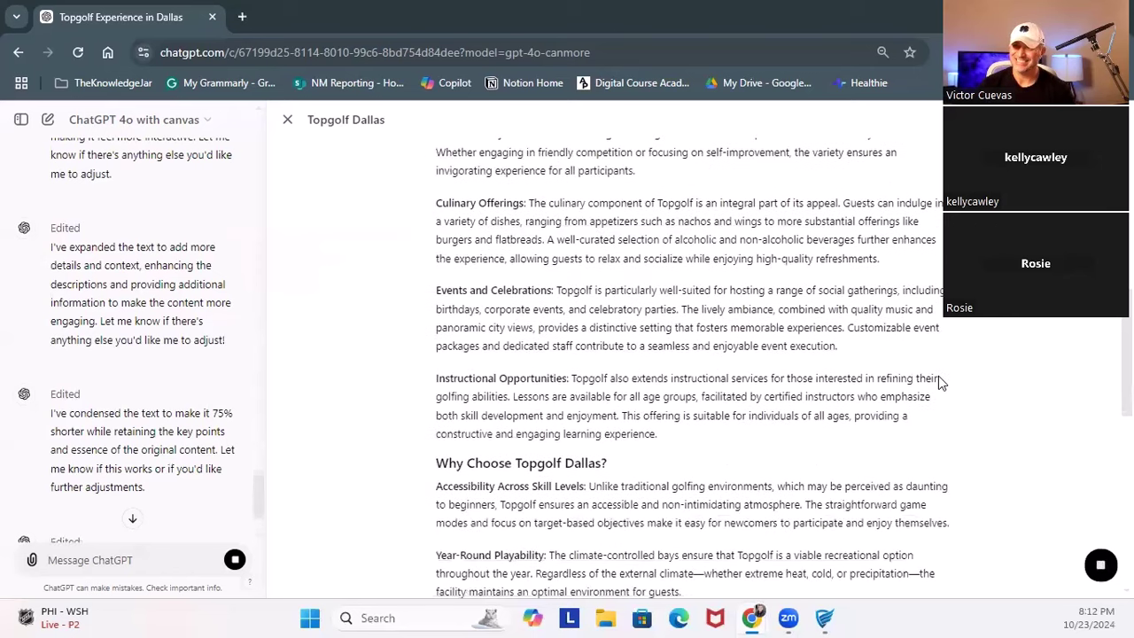
# Have ChatGPT rewrite the whole blog at the "Kindergarten" reading level
pyautogui.scroll(-1, 940, 377)
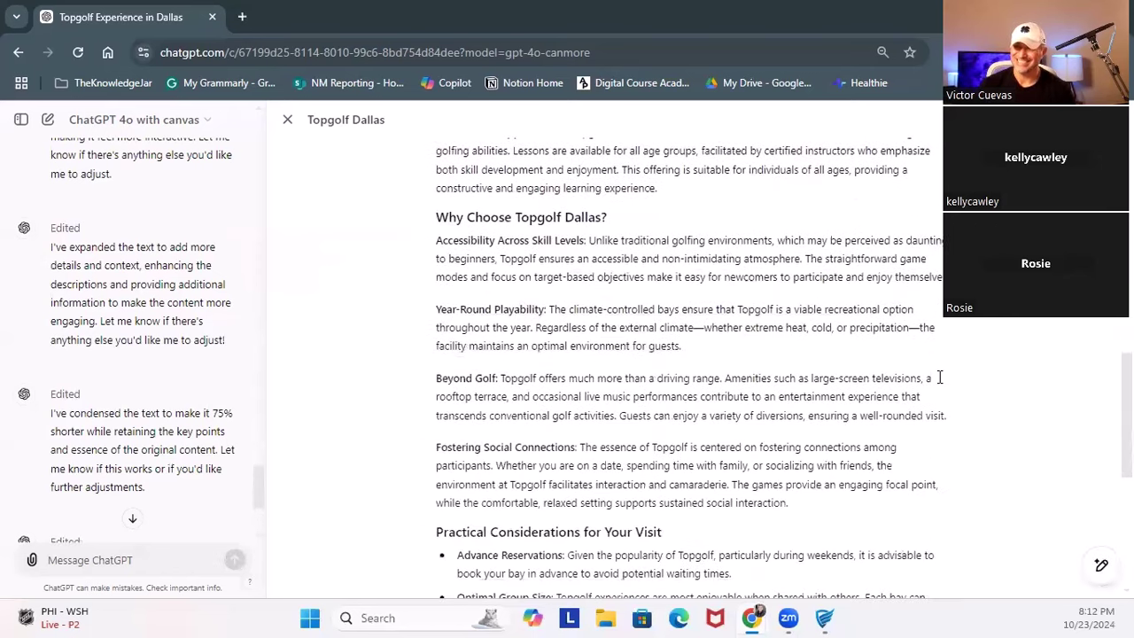
pyautogui.scroll(-1, 939, 377)
pyautogui.scroll(-1, 940, 377)
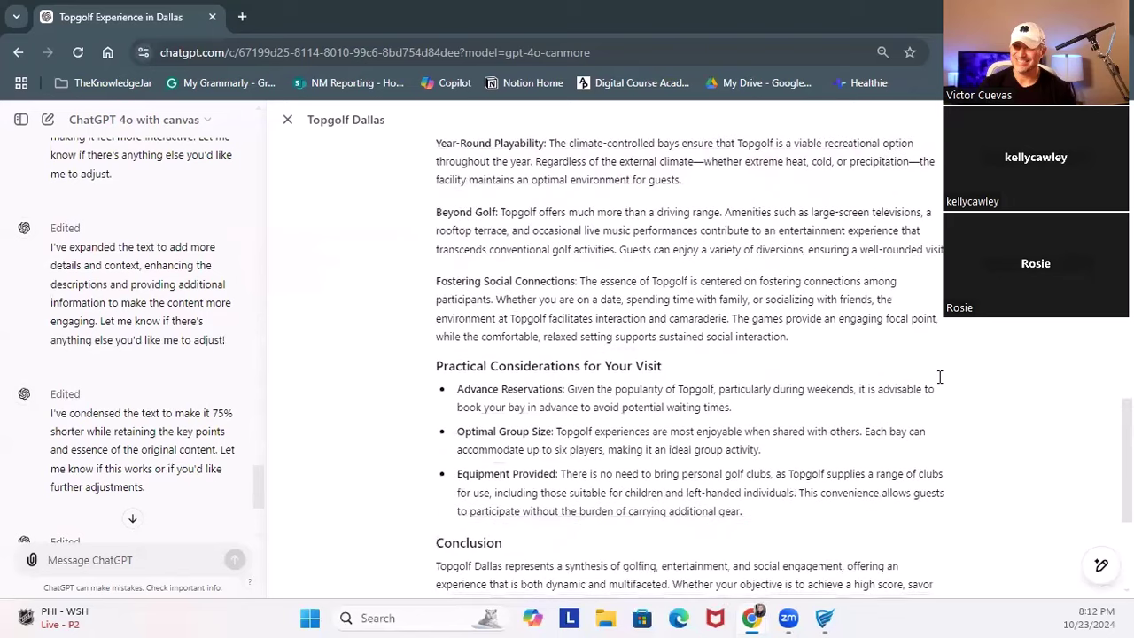
pyautogui.scroll(-2, 940, 377)
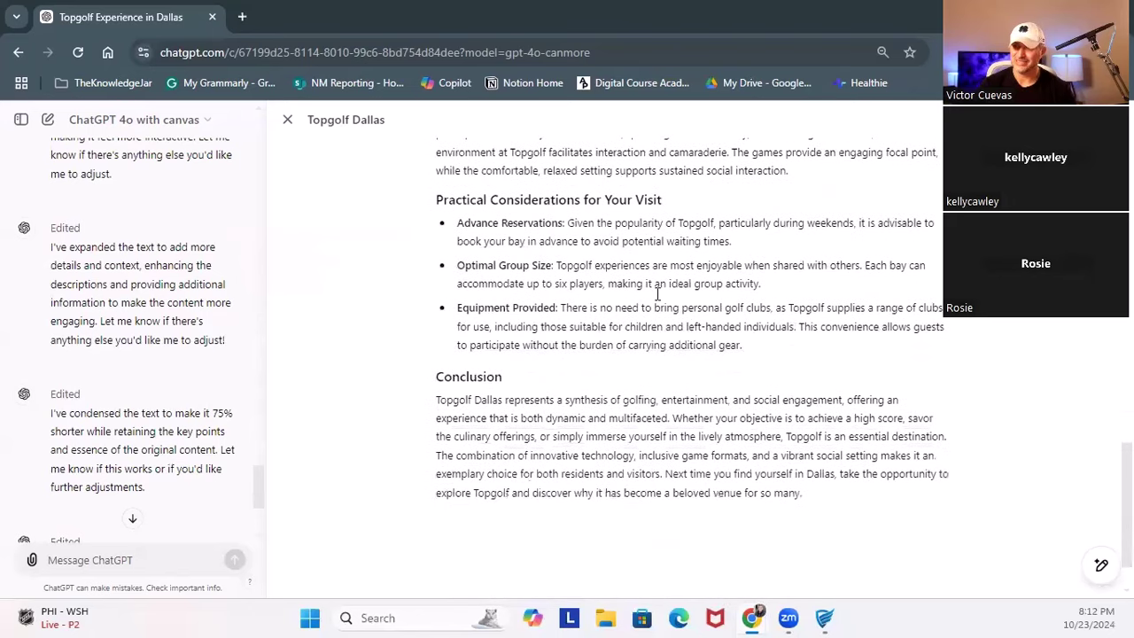
pyautogui.moveTo(1101, 564)
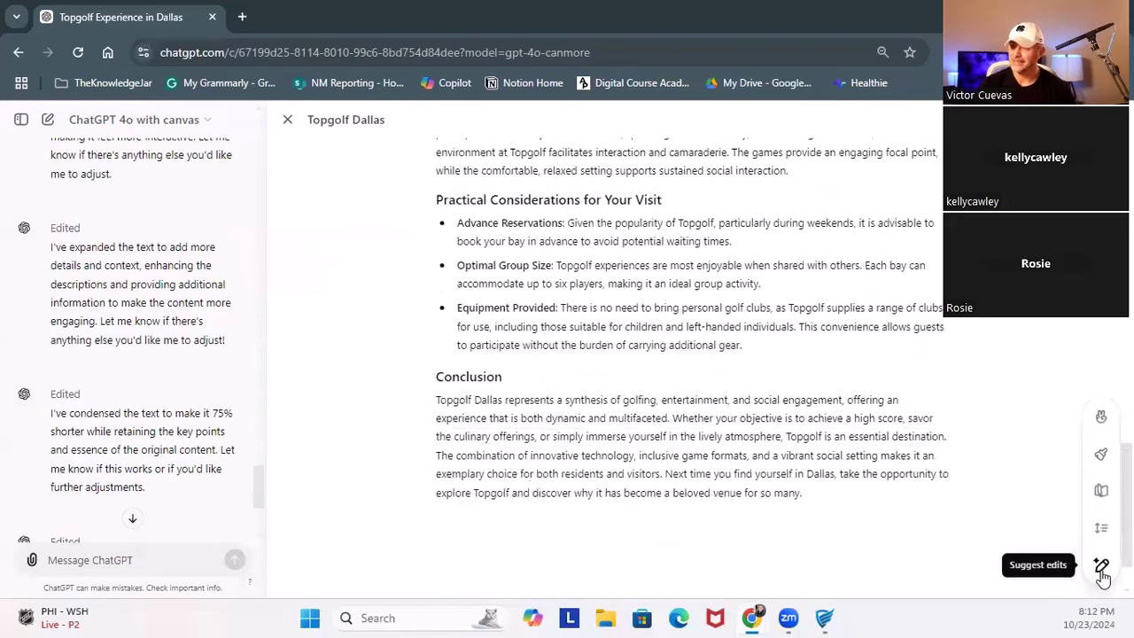
pyautogui.click(1102, 492)
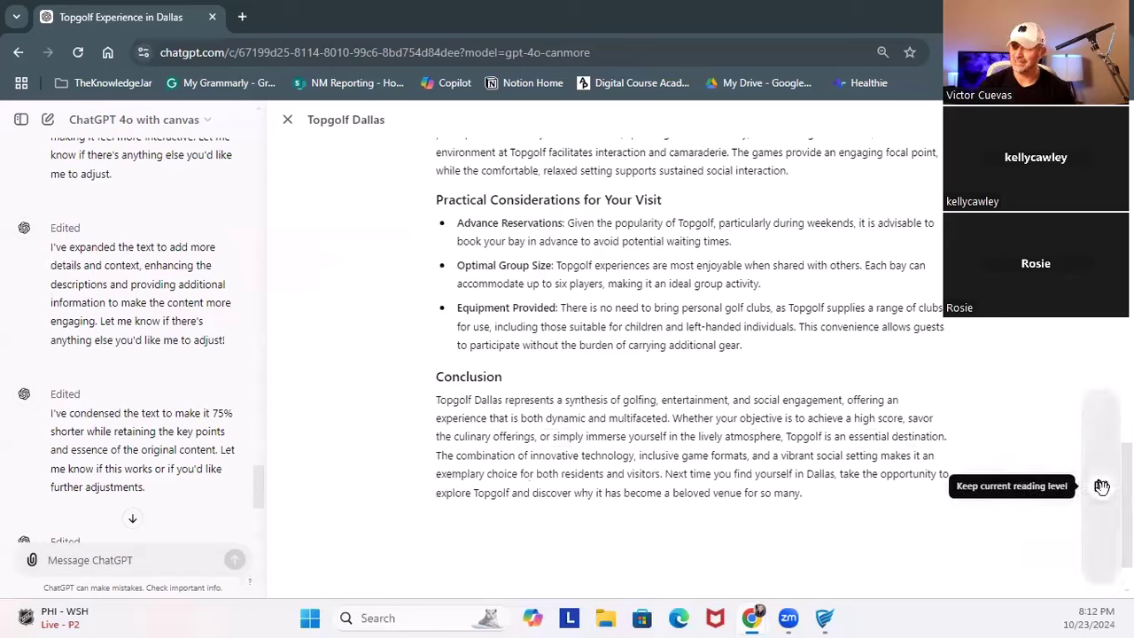
pyautogui.moveTo(1101, 486); pyautogui.dragTo(1101, 561)
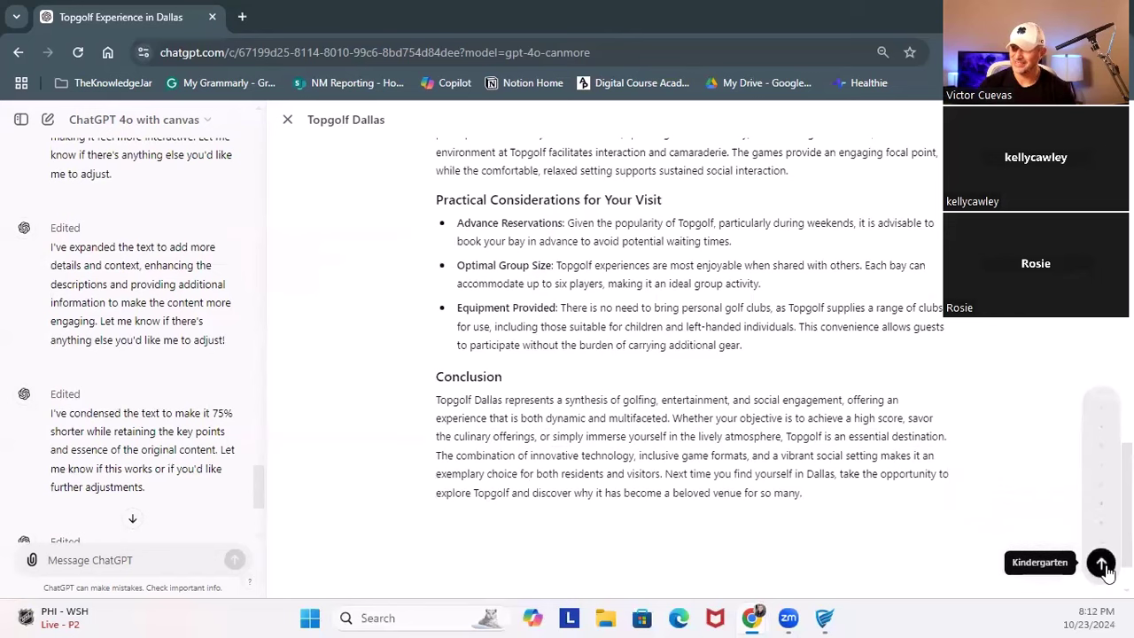
pyautogui.click(1101, 563)
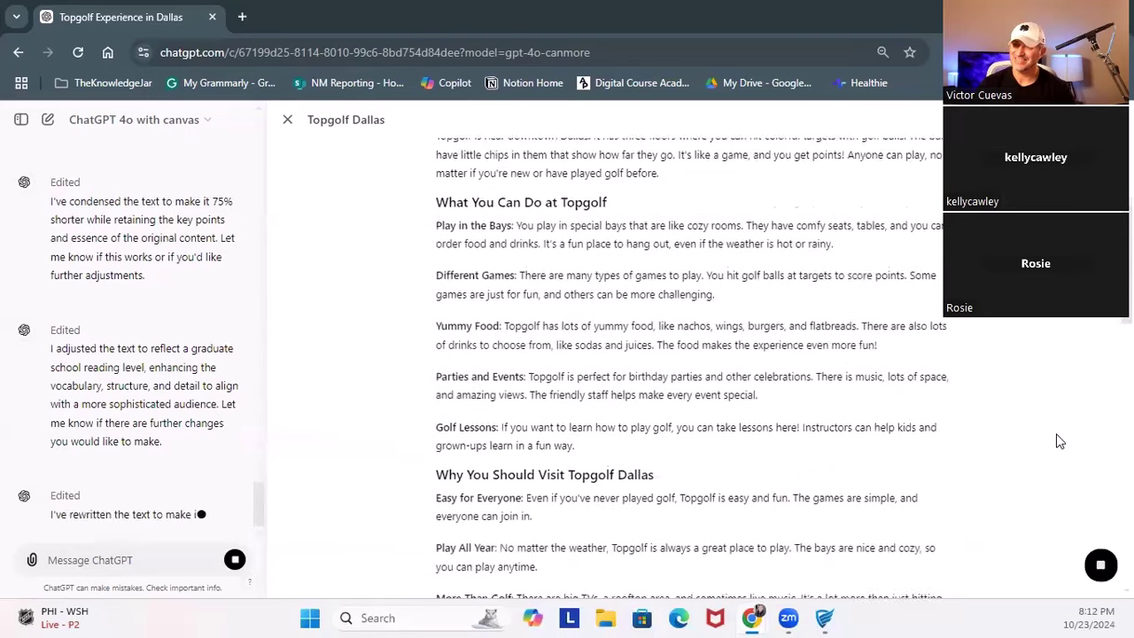
# Read through the simplified blog from "What You Can Do at Topgolf" down to the Conclusion
pyautogui.click(434, 238)
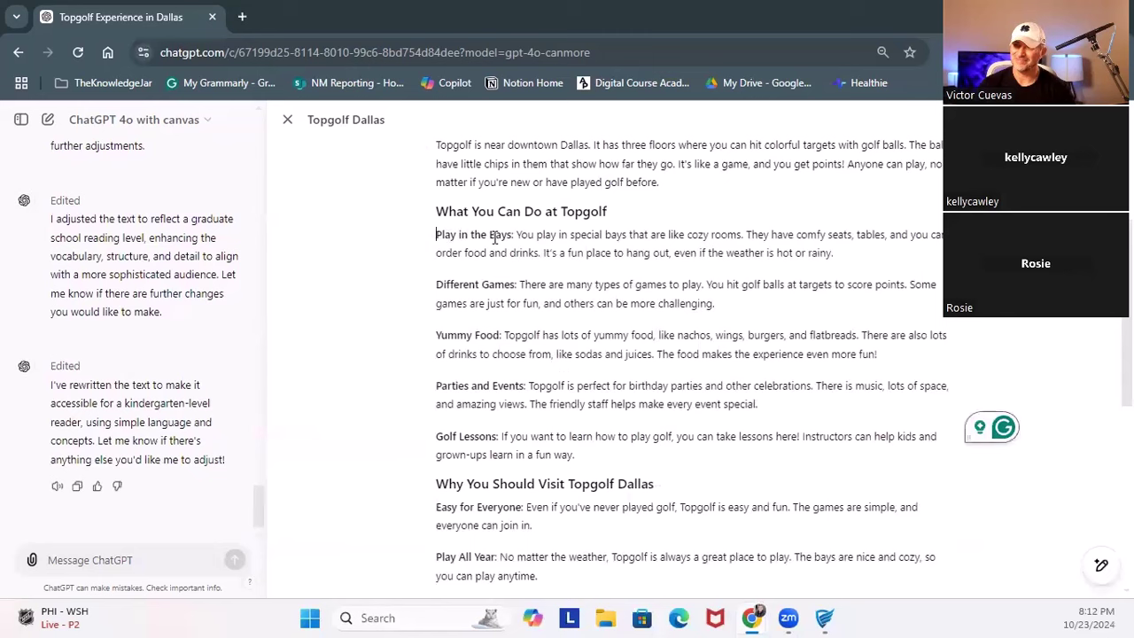
pyautogui.doubleClick(454, 284)
pyautogui.moveTo(597, 284); pyautogui.dragTo(663, 284)
pyautogui.keyDown('shift'); pyautogui.click(714, 297); pyautogui.keyUp('shift')
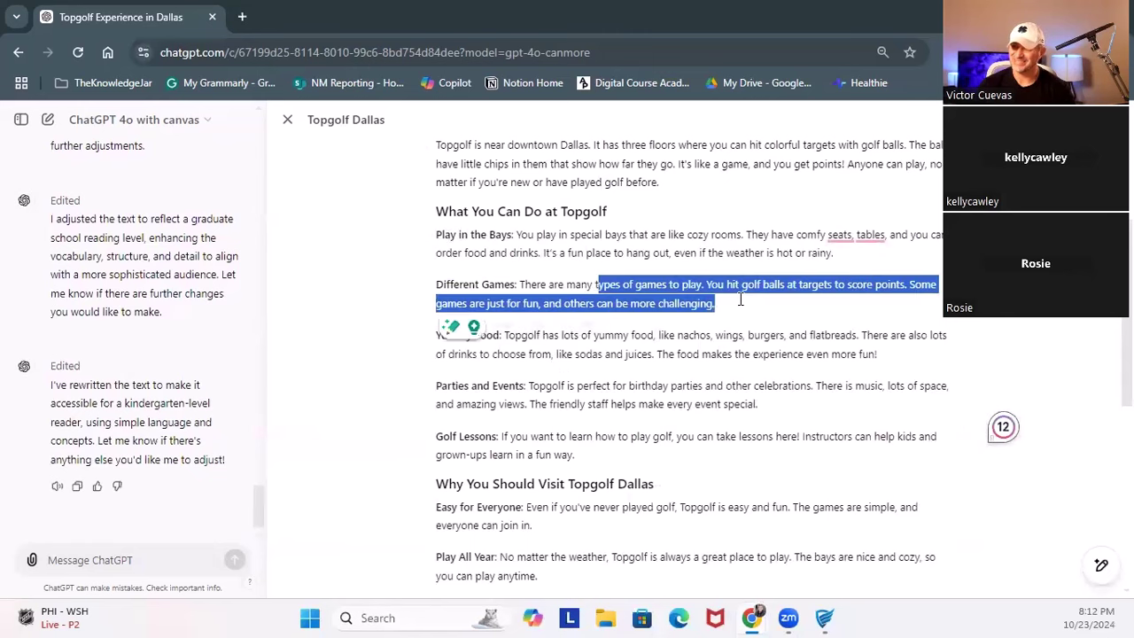
pyautogui.scroll(-2, 799, 443)
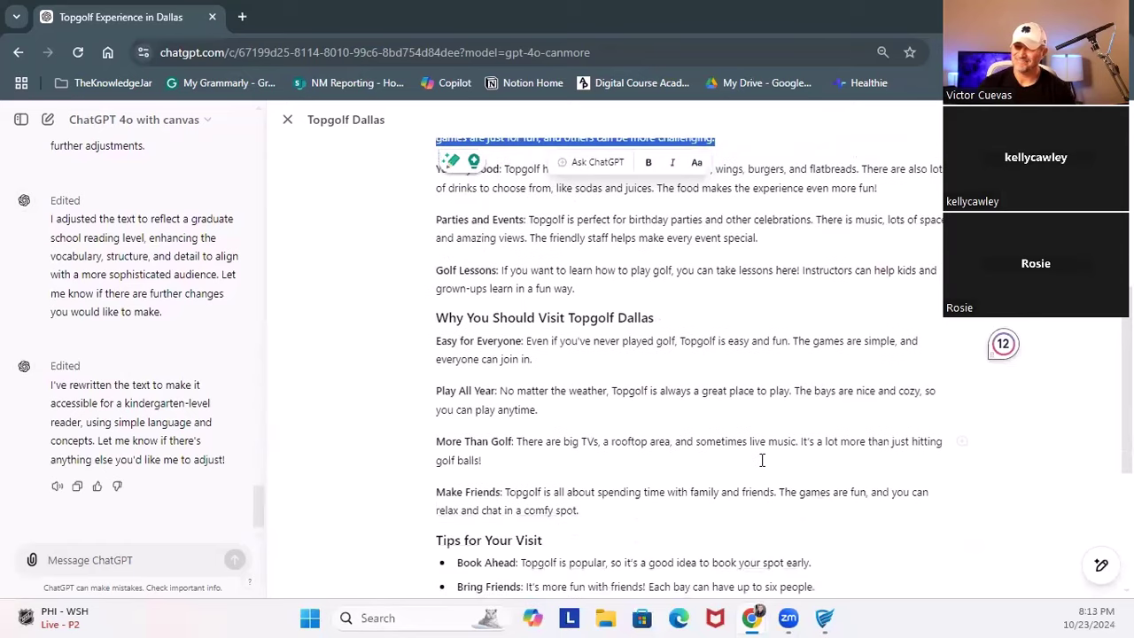
pyautogui.scroll(-2, 667, 359)
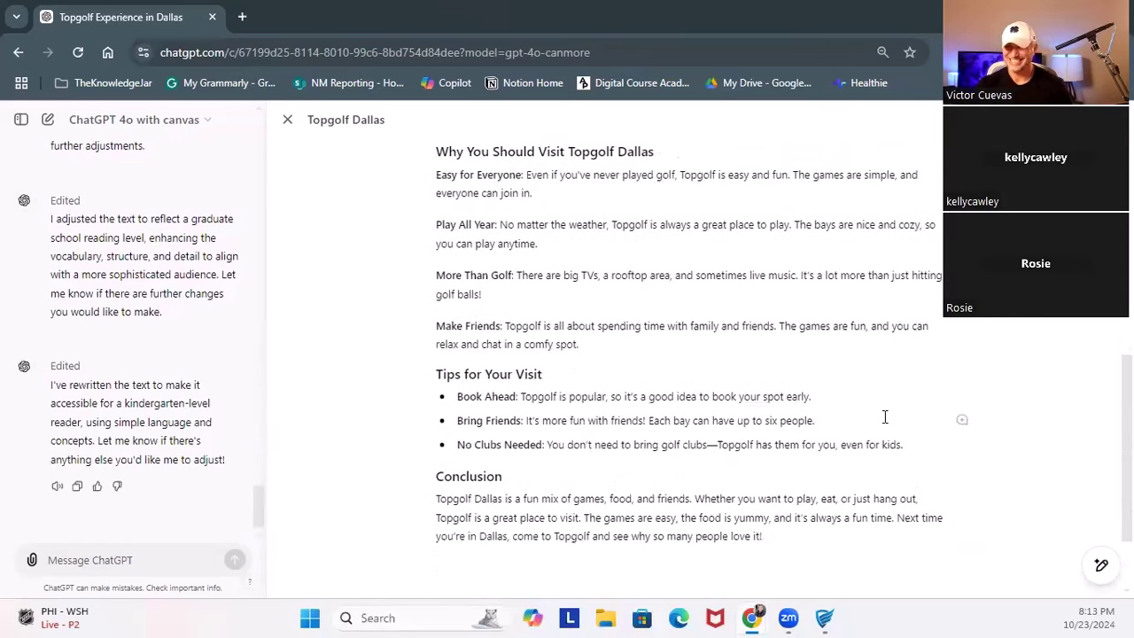
# Have ChatGPT add a final polish to the whole blog
pyautogui.moveTo(1101, 564)
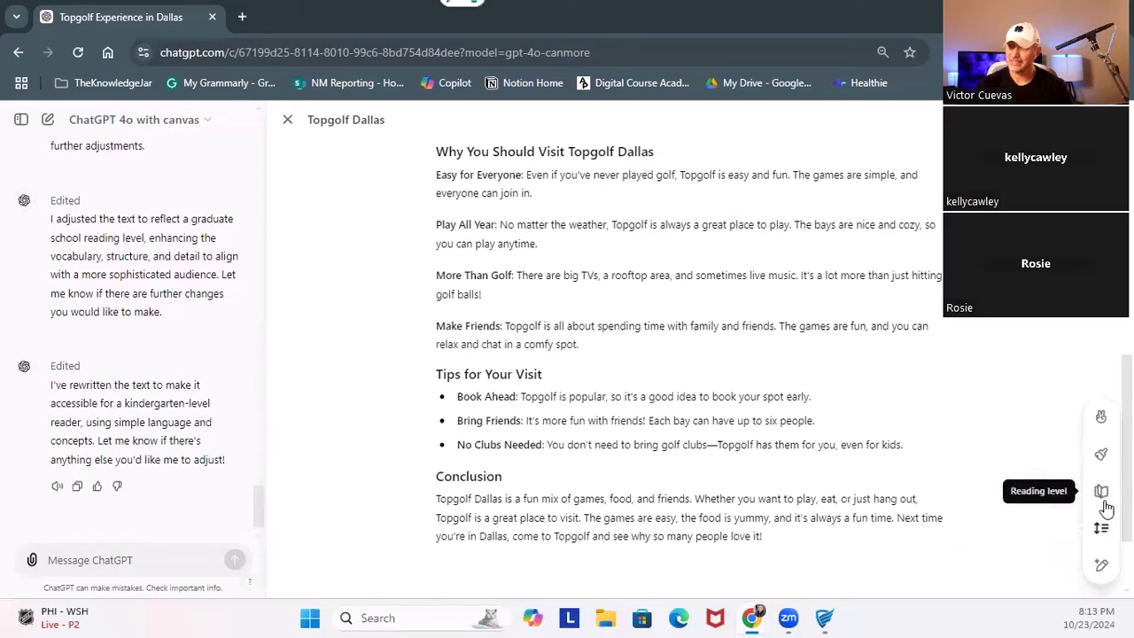
pyautogui.click(1101, 456)
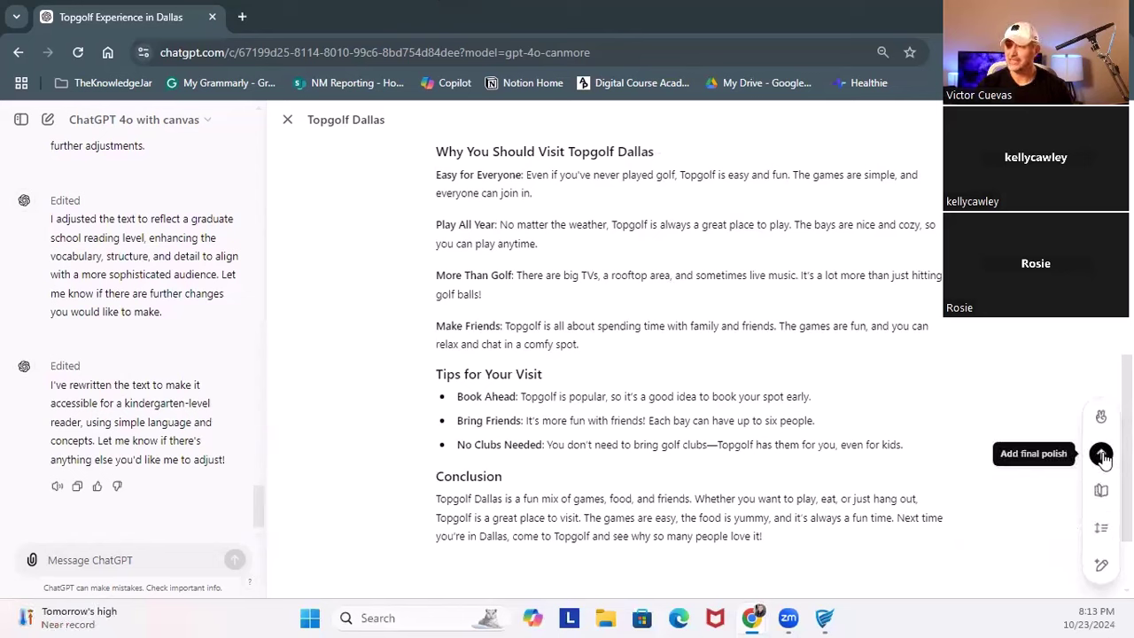
pyautogui.click(1101, 455)
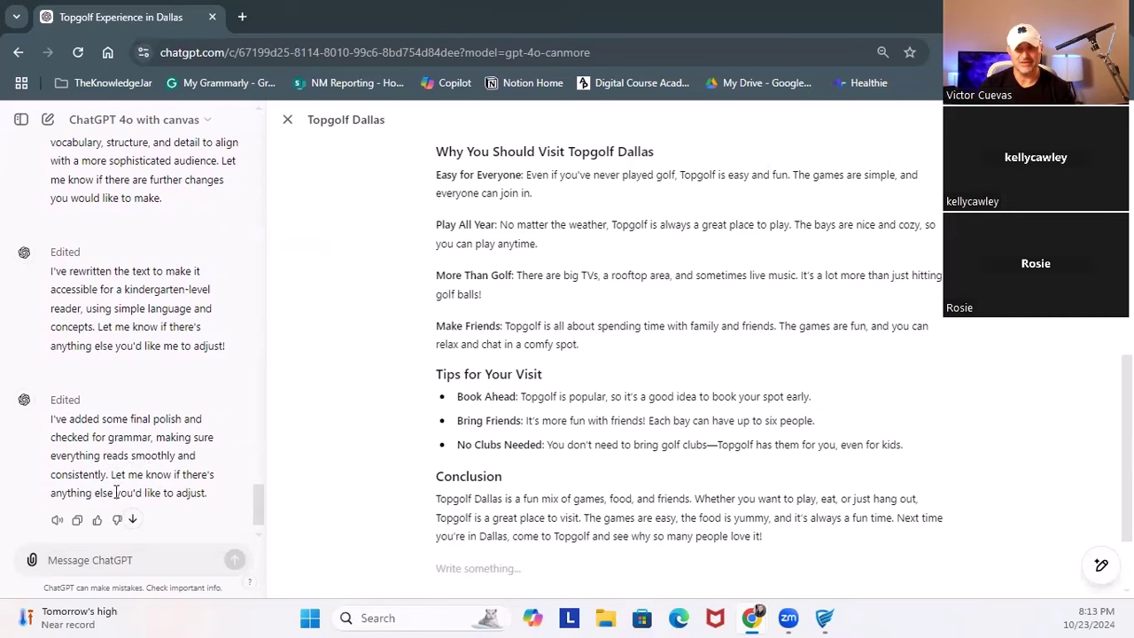
# Look over the polished blog and have ChatGPT add emojis throughout the text
pyautogui.scroll(5, 815, 422)
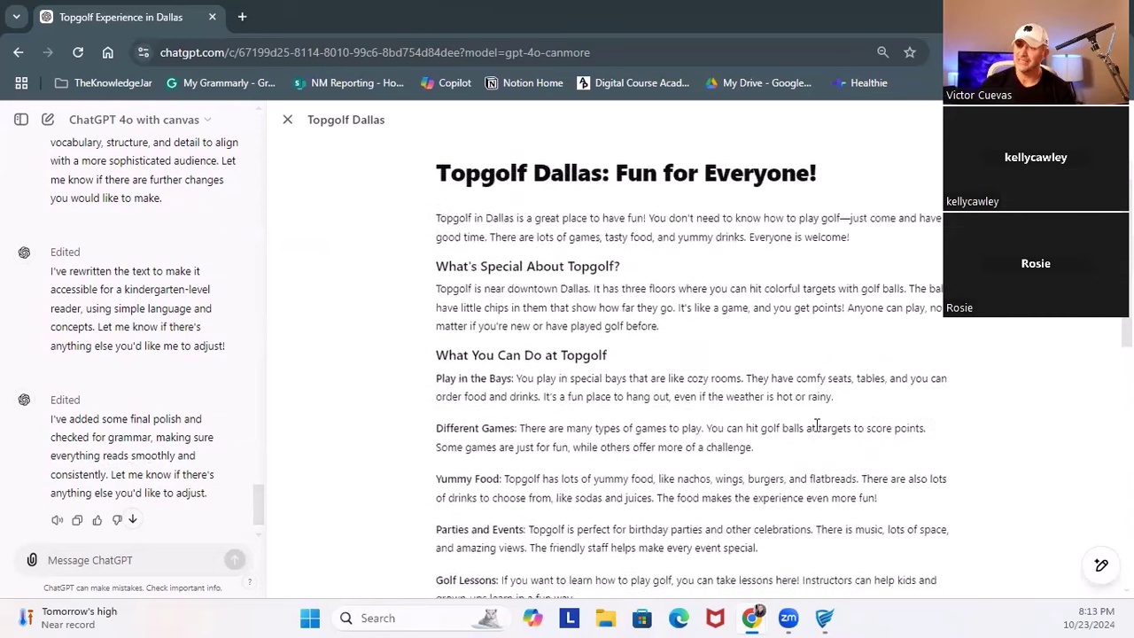
pyautogui.scroll(-1, 817, 426)
pyautogui.scroll(-3, 817, 426)
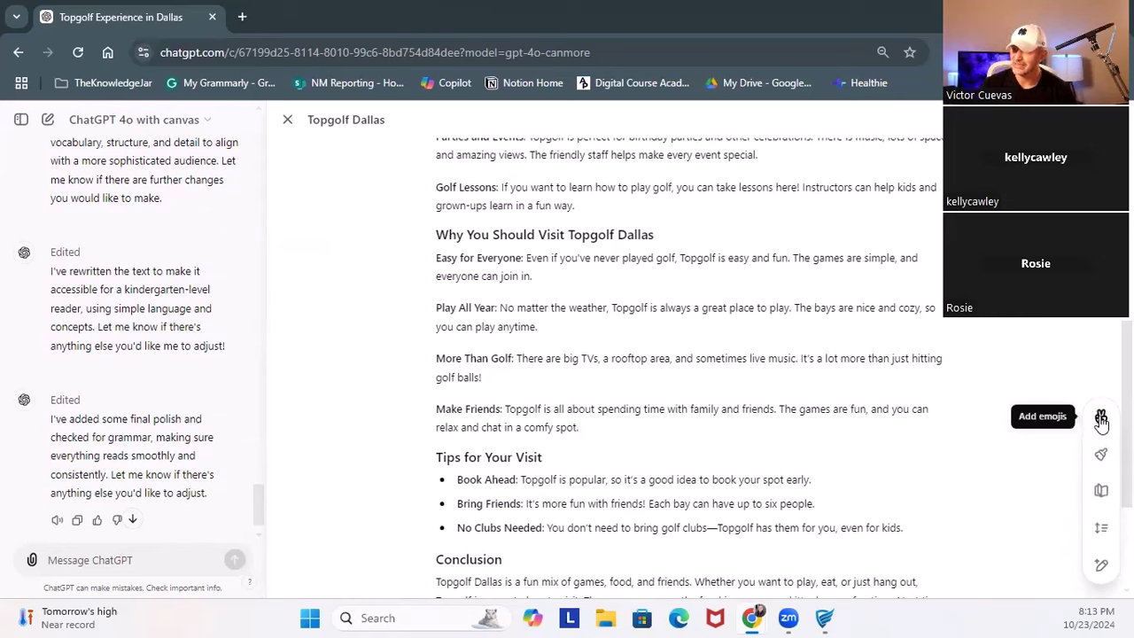
pyautogui.click(1101, 418)
pyautogui.click(1101, 417)
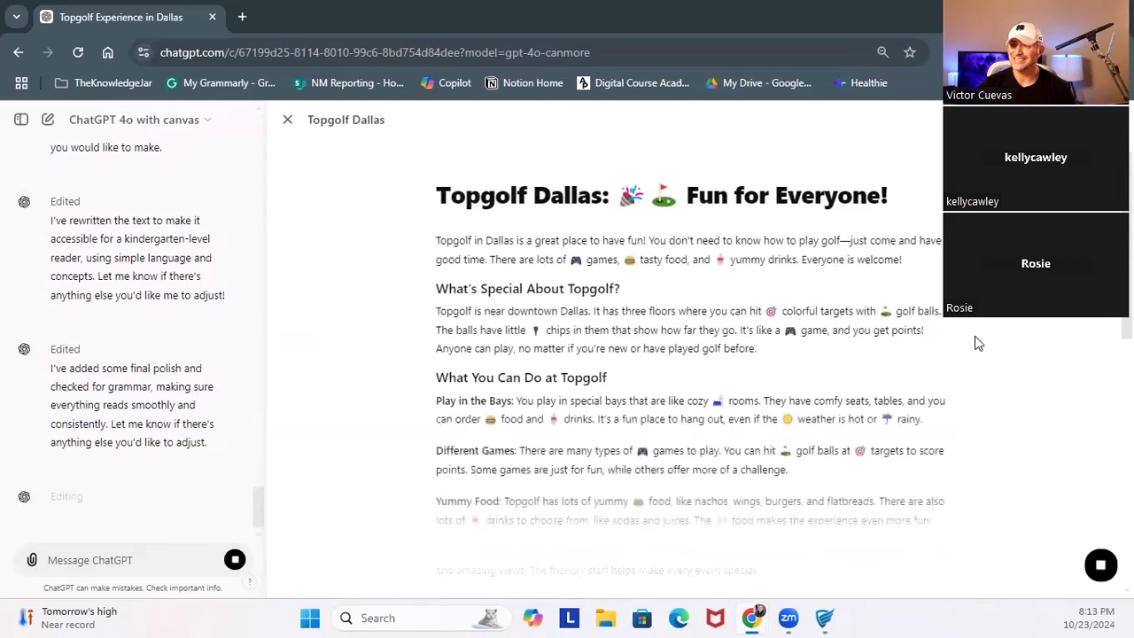
# Send ChatGPT the request "Make sure there are only 3 emojis across the entire blog"
pyautogui.scroll(-2, 944, 382)
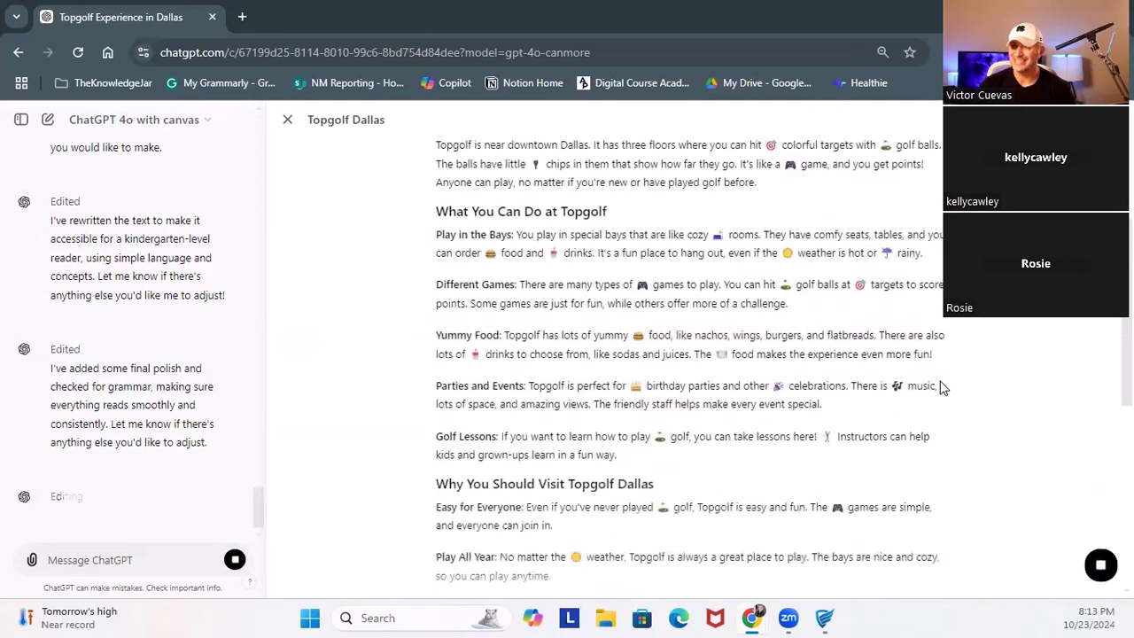
pyautogui.scroll(2, 941, 385)
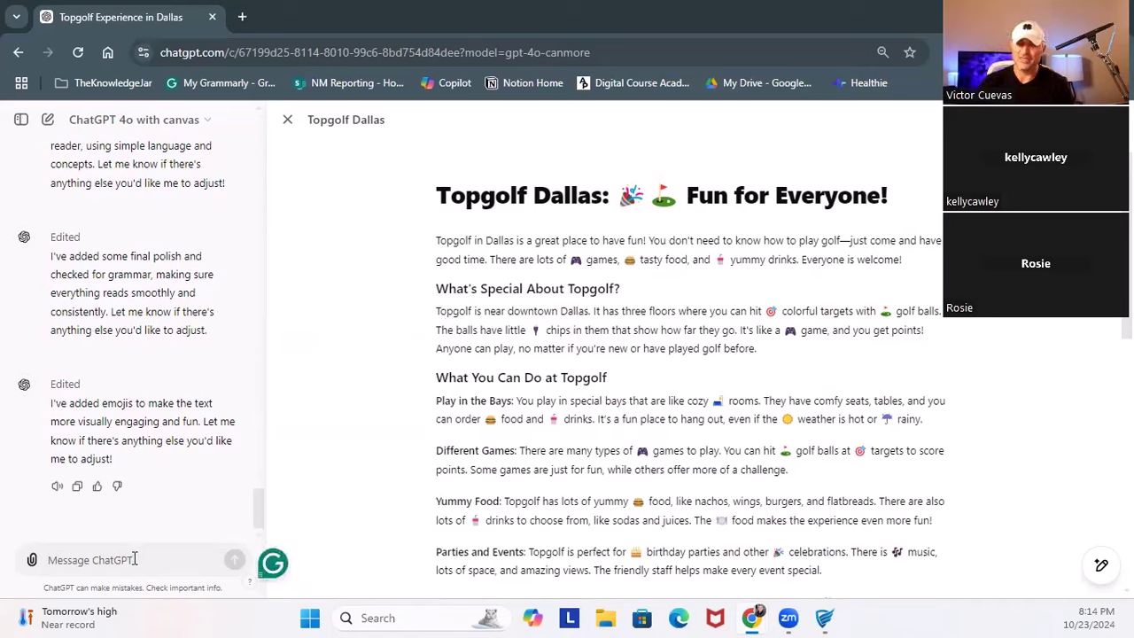
pyautogui.write('ZM')
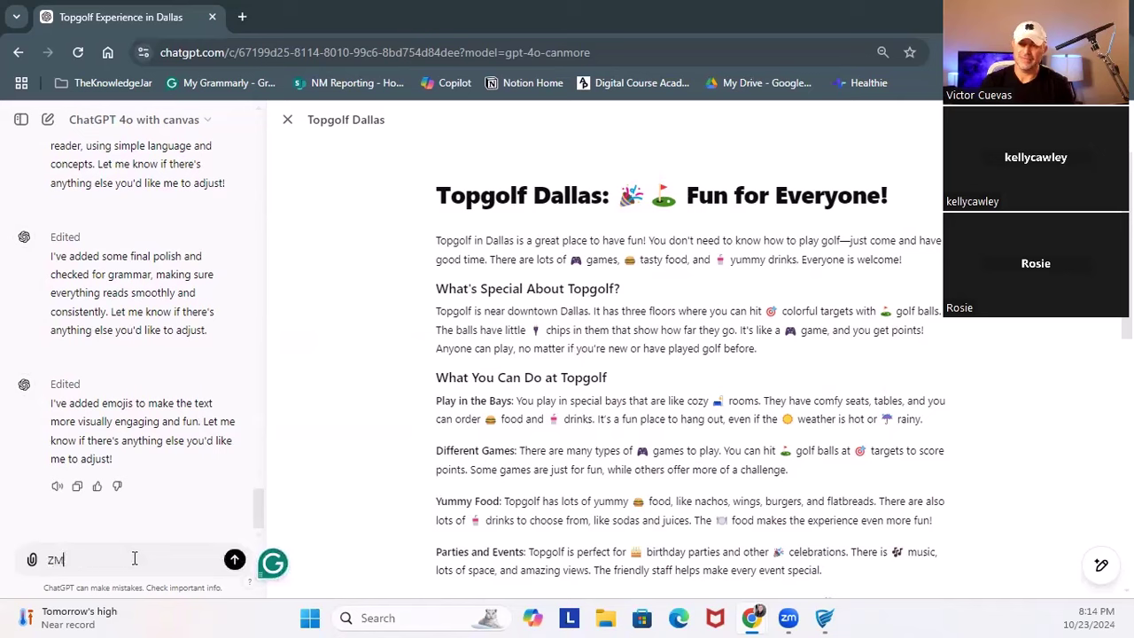
pyautogui.press('BackSpace')
pyautogui.press('BackSpace')
pyautogui.press('BackSpace')
pyautogui.press('BackSpace')
pyautogui.write('Make sure there are')
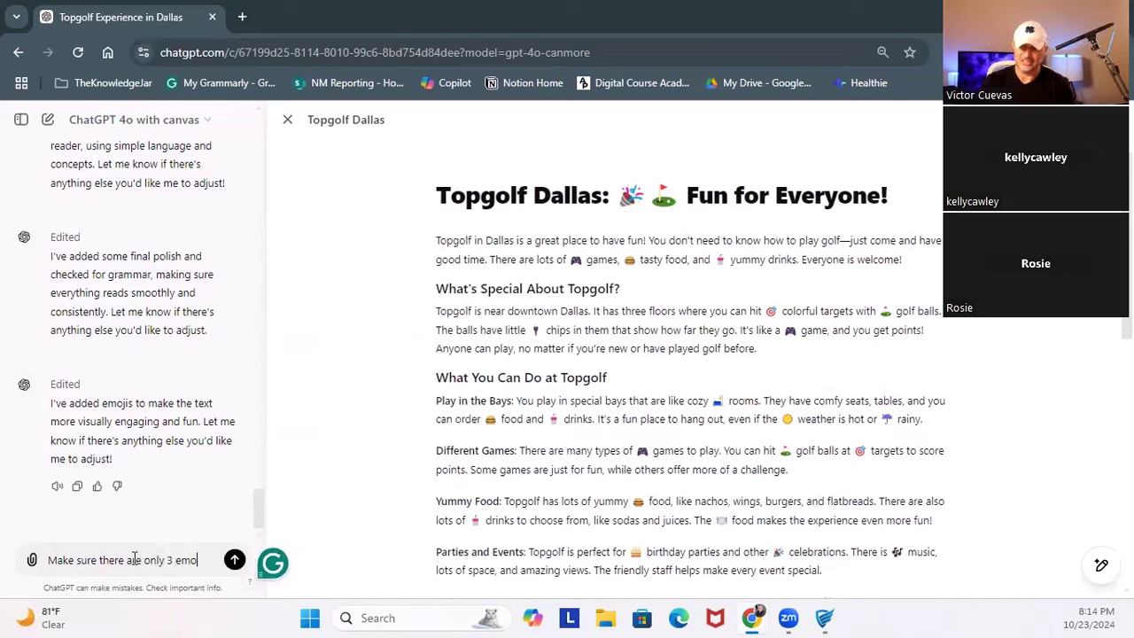
pyautogui.write('only 3 emojis across the entire blo')
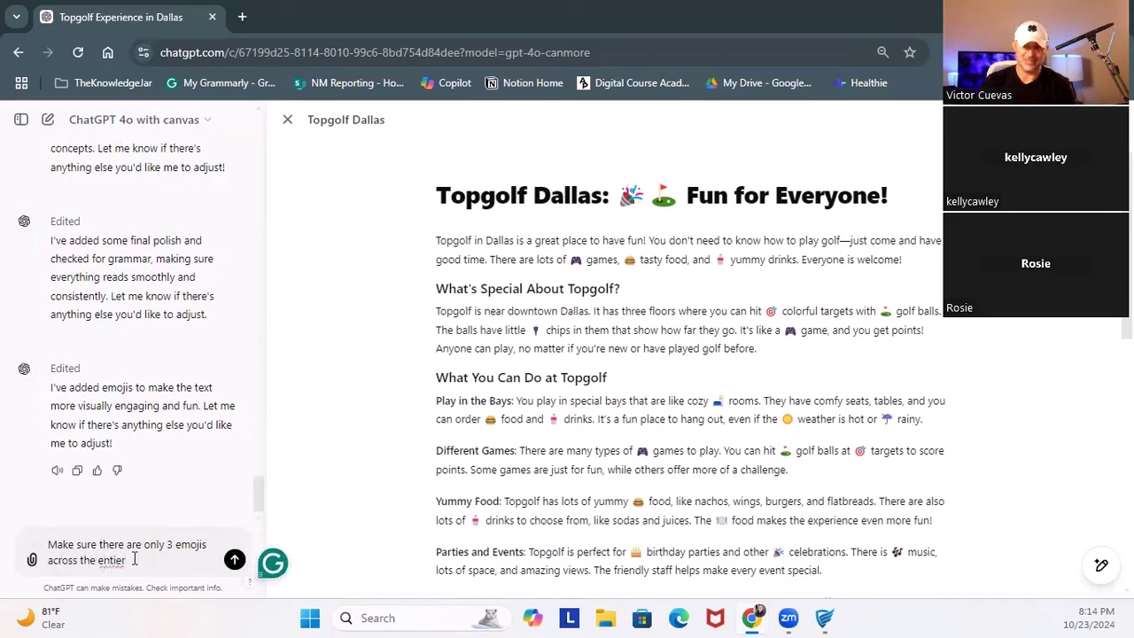
pyautogui.write('g')
pyautogui.press('Return')
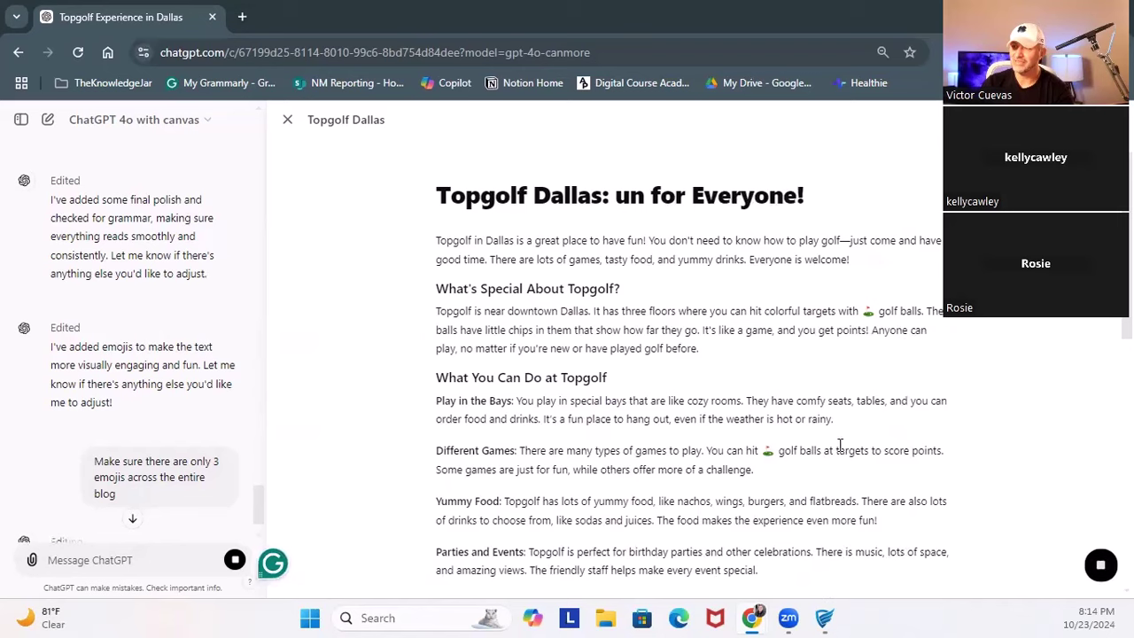
# Check ChatGPT's emoji changes and reply, and follow up by asking for 3 emojis in total, not 3 per section
pyautogui.scroll(-3, 839, 448)
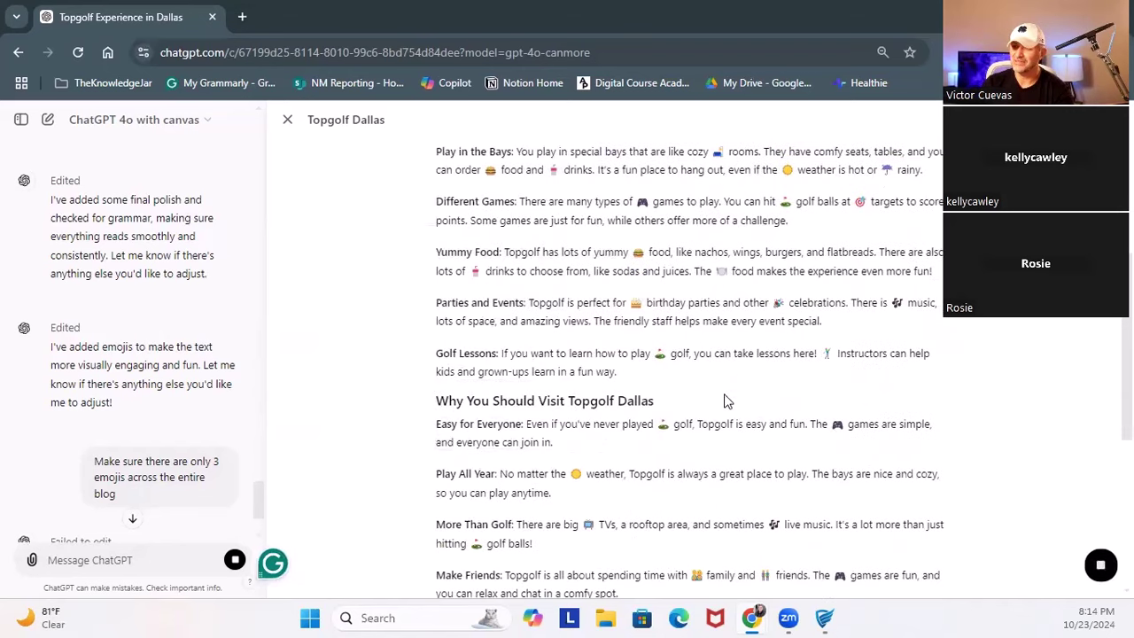
pyautogui.scroll(3, 916, 417)
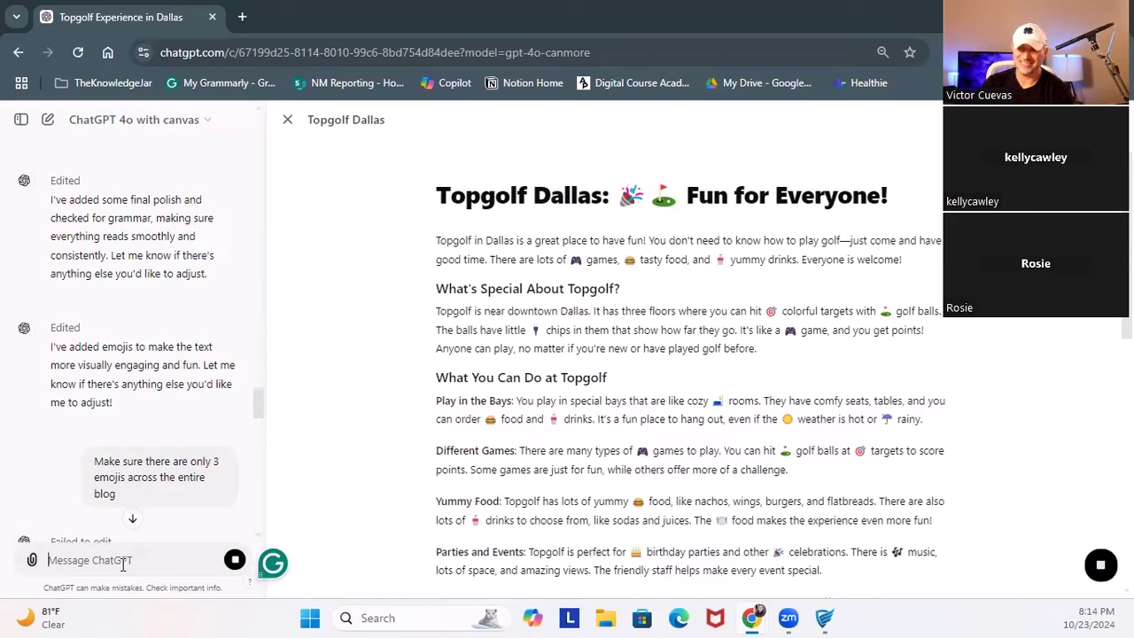
pyautogui.scroll(-10, 142, 540)
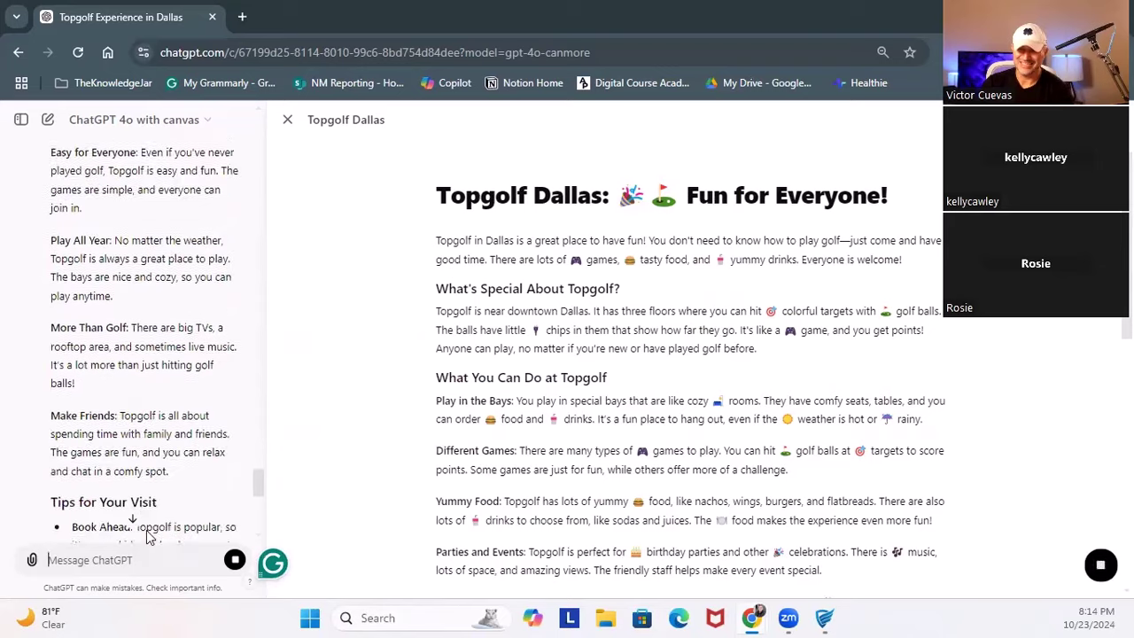
pyautogui.scroll(-10, 146, 532)
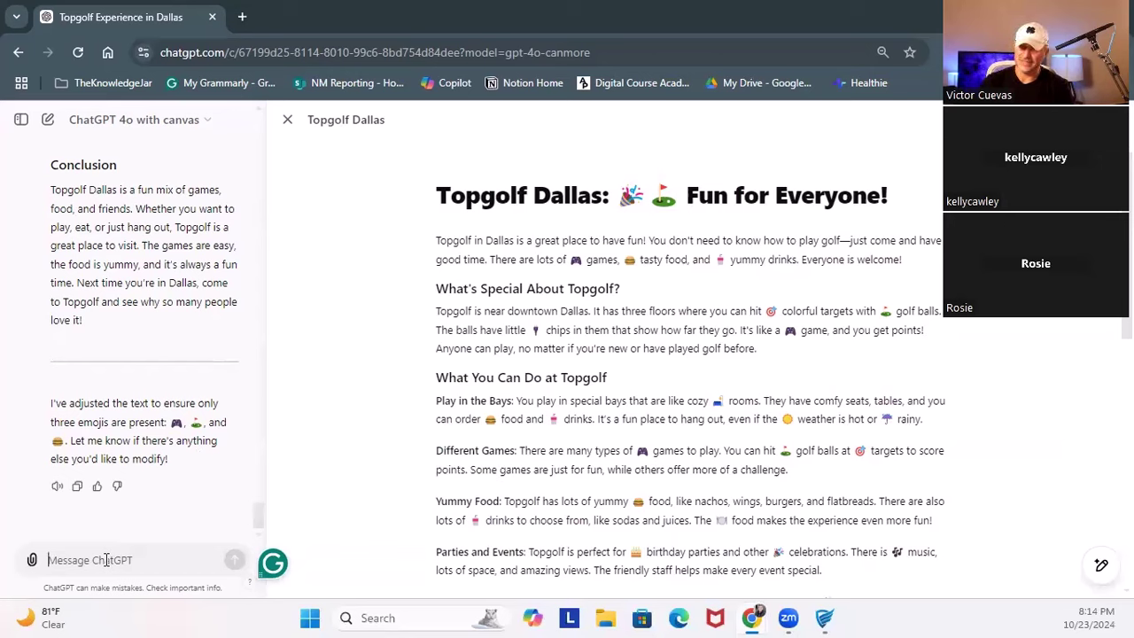
pyautogui.write('Not 3 per section but 3 for')
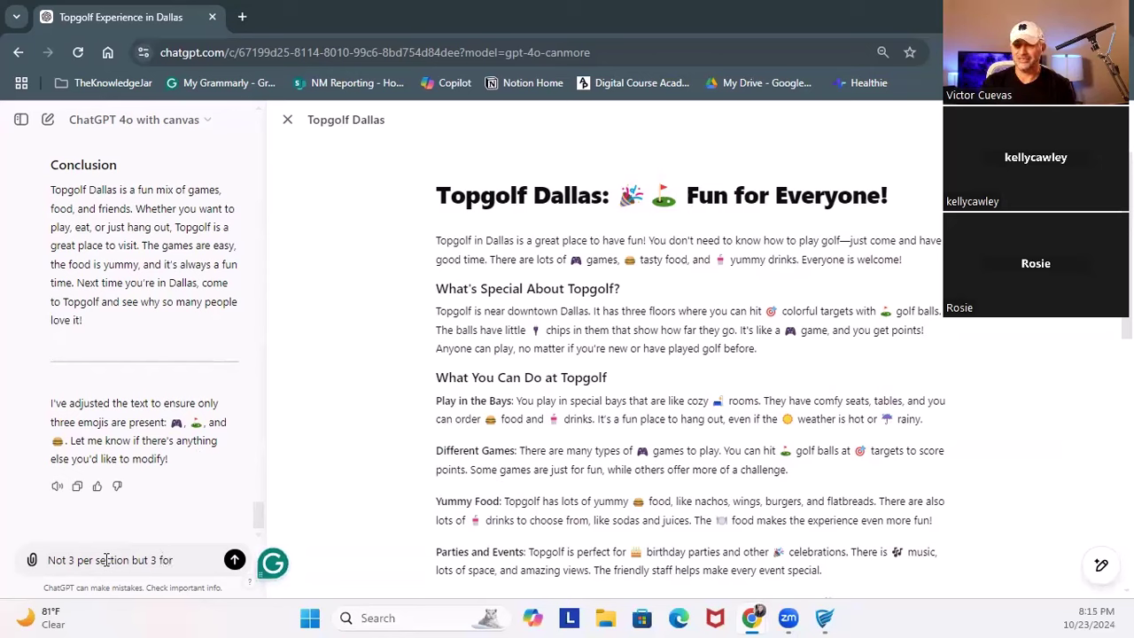
pyautogui.press('BackSpace')
pyautogui.press('BackSpace')
pyautogui.press('BackSpace')
pyautogui.write('total acro')
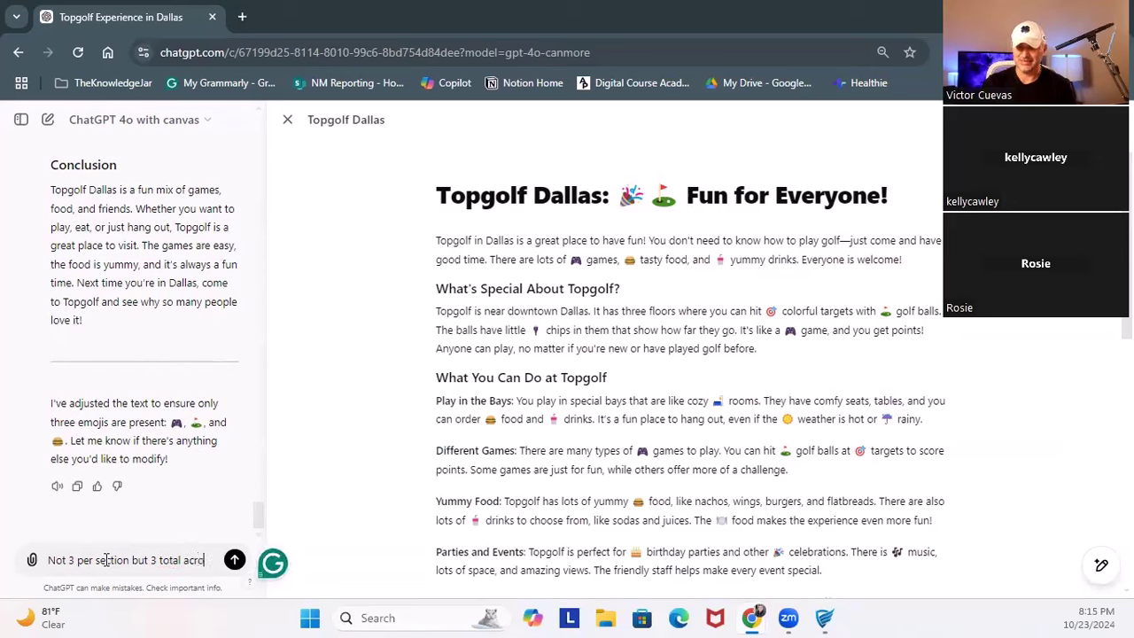
pyautogui.write('ss the')
pyautogui.press('BackSpace')
pyautogui.press('BackSpace')
pyautogui.press('BackSpace')
pyautogui.press('BackSpace')
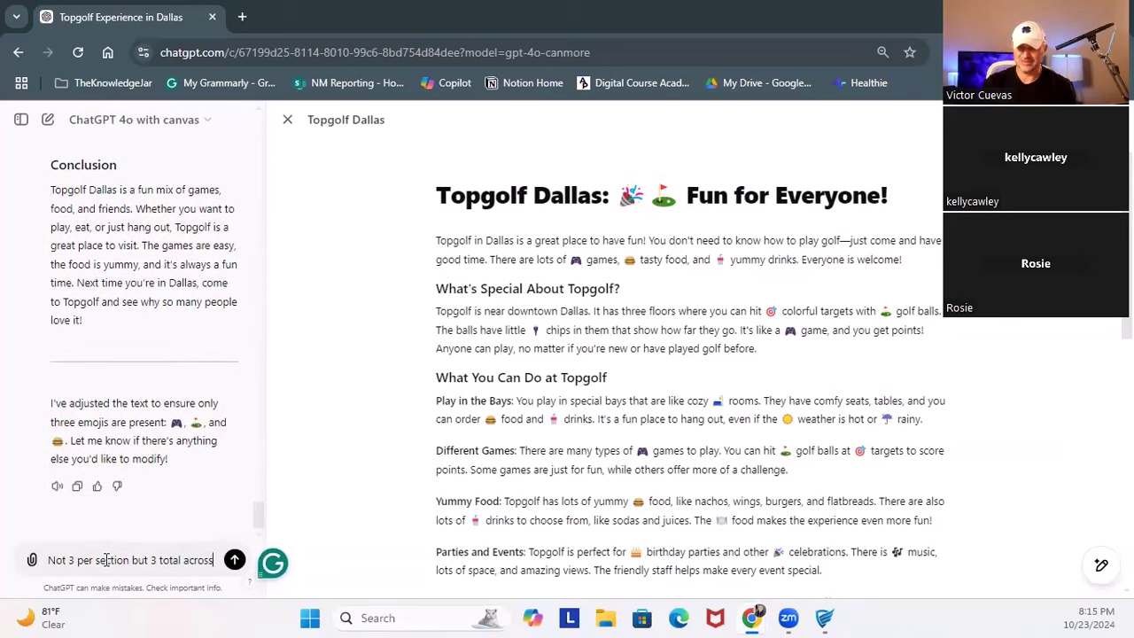
pyautogui.press('Return')
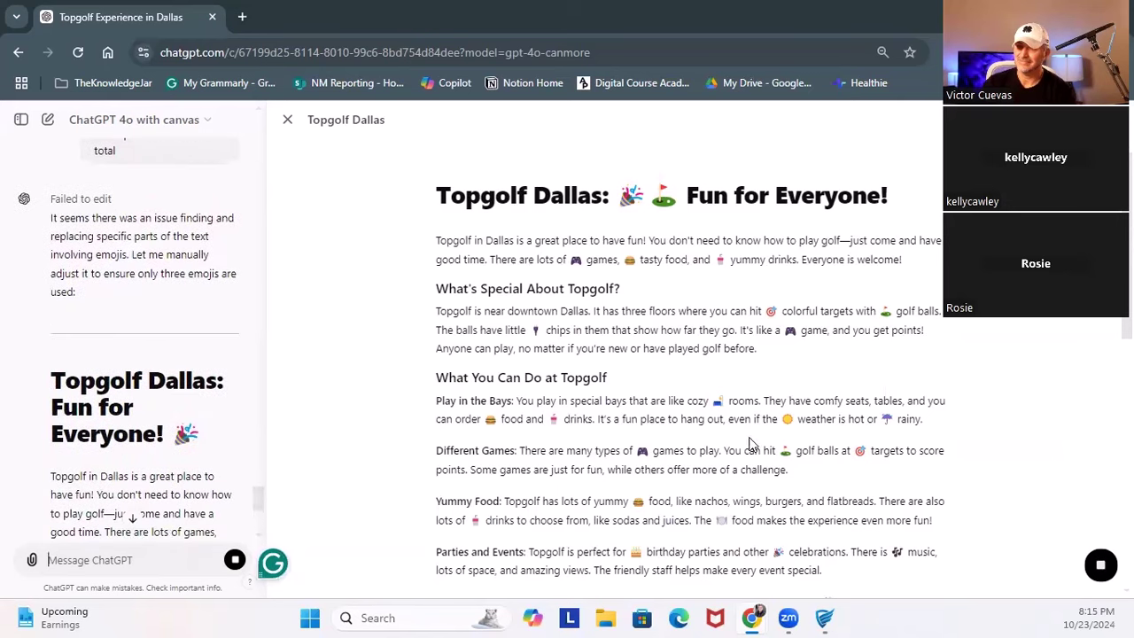
# Examine the emojis in the canvas blog and read through ChatGPT's rewritten version in the chat down to its closing remark
pyautogui.scroll(-4, 762, 438)
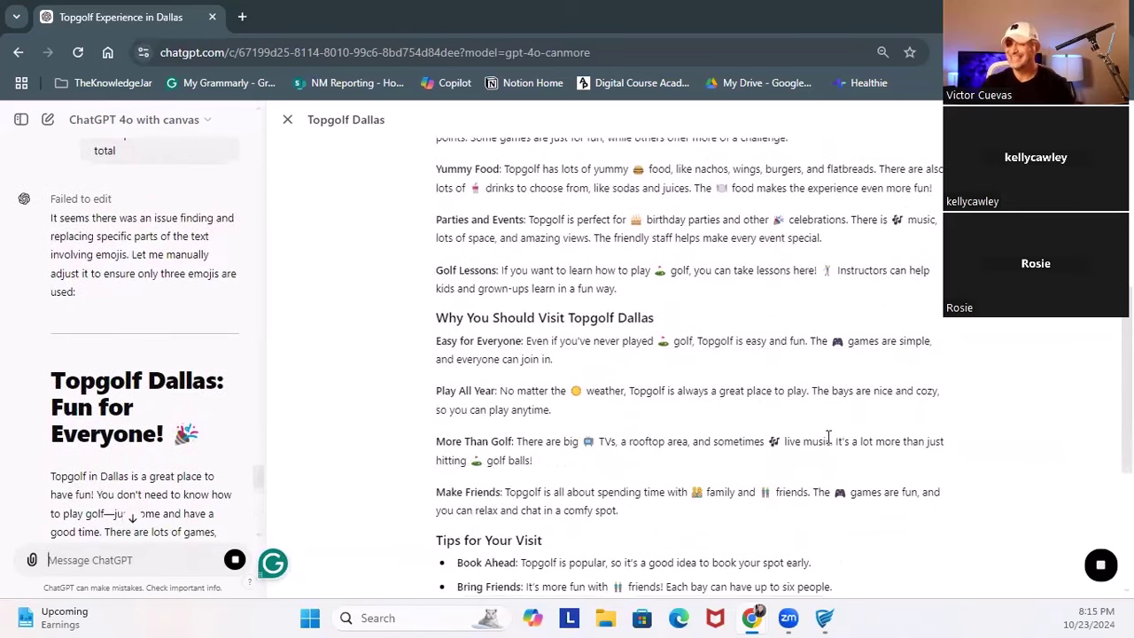
pyautogui.scroll(-2, 817, 433)
pyautogui.scroll(-1, 817, 433)
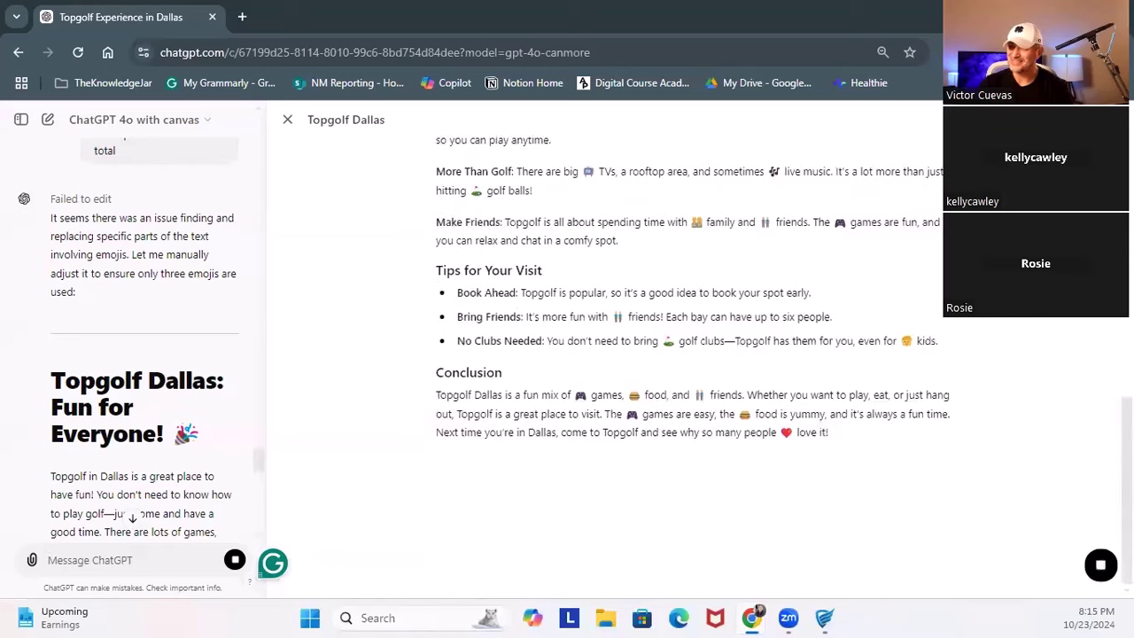
pyautogui.click(1101, 574)
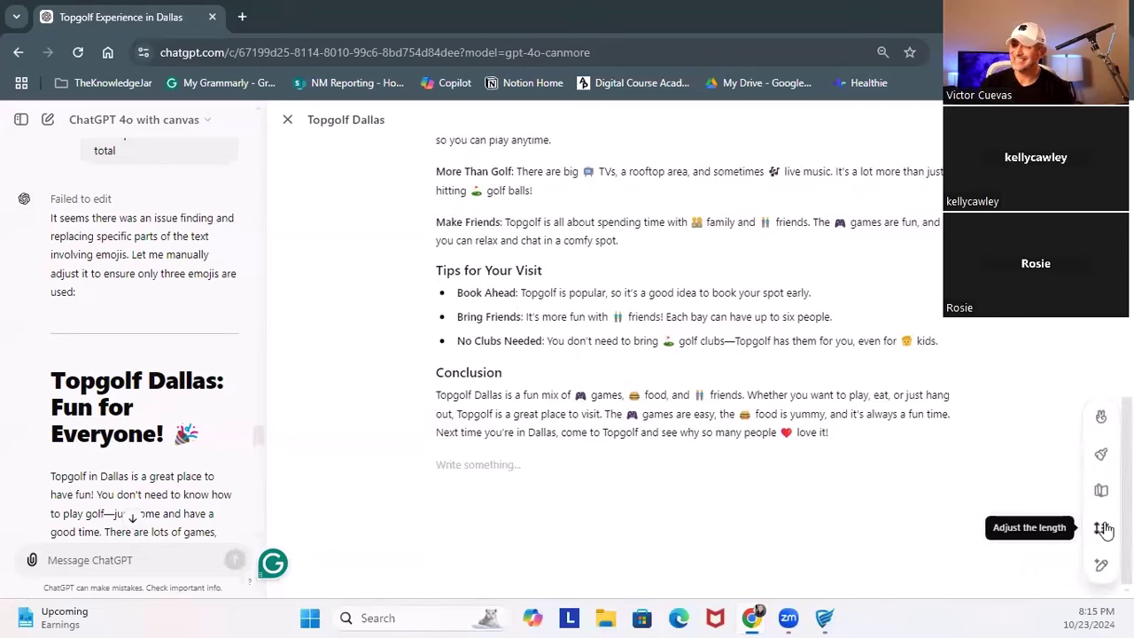
pyautogui.scroll(2, 848, 464)
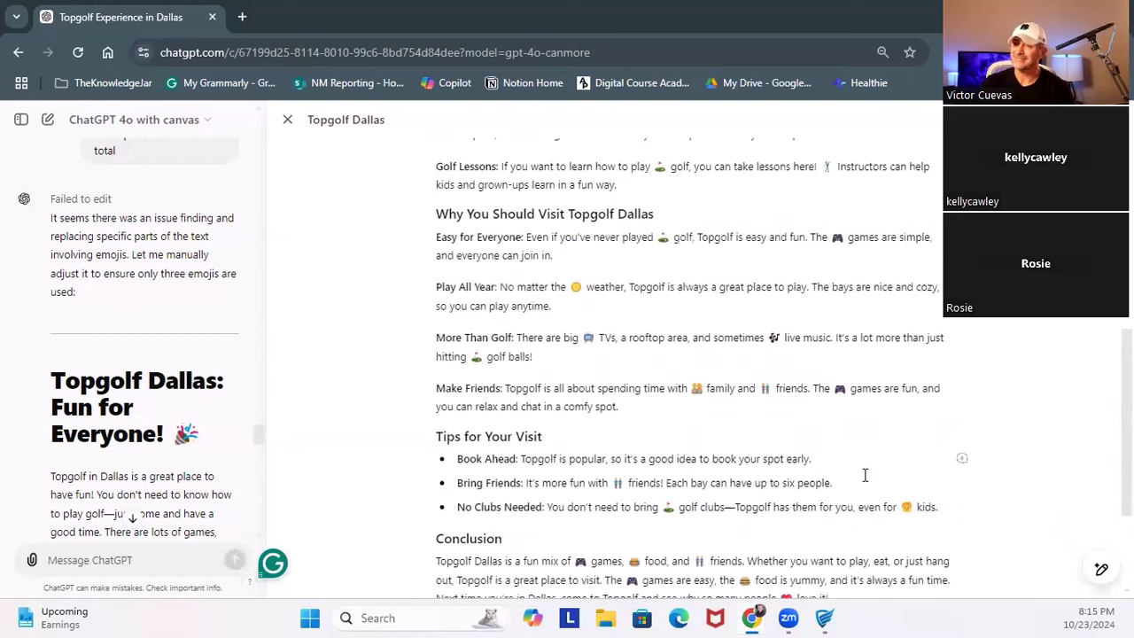
pyautogui.scroll(-3, 132, 450)
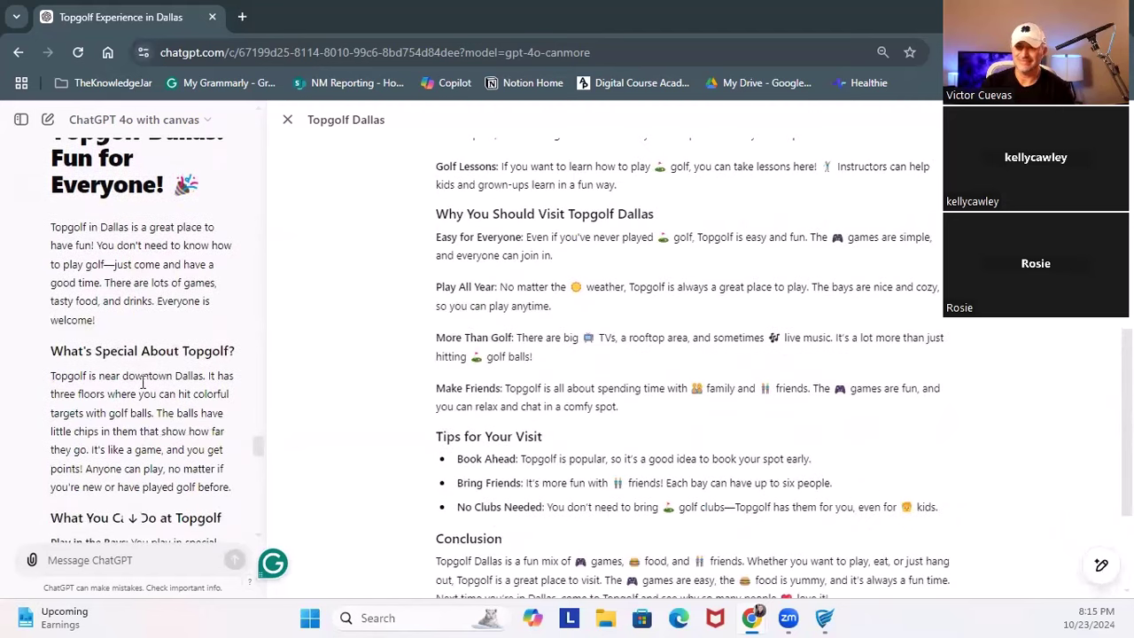
pyautogui.scroll(-9, 226, 441)
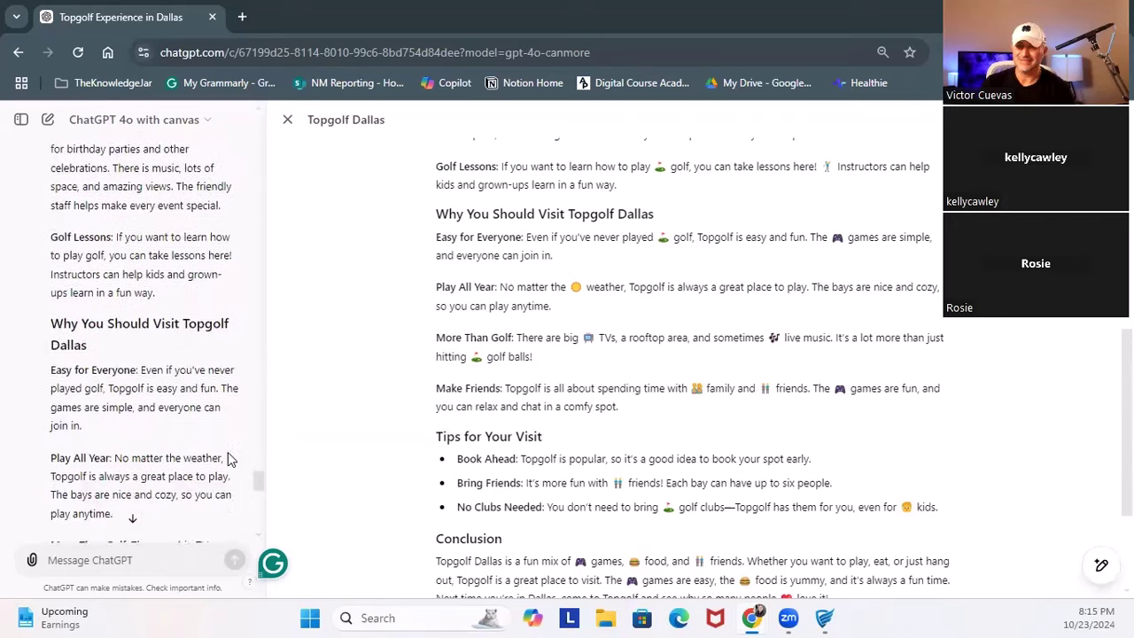
pyautogui.scroll(-10, 228, 452)
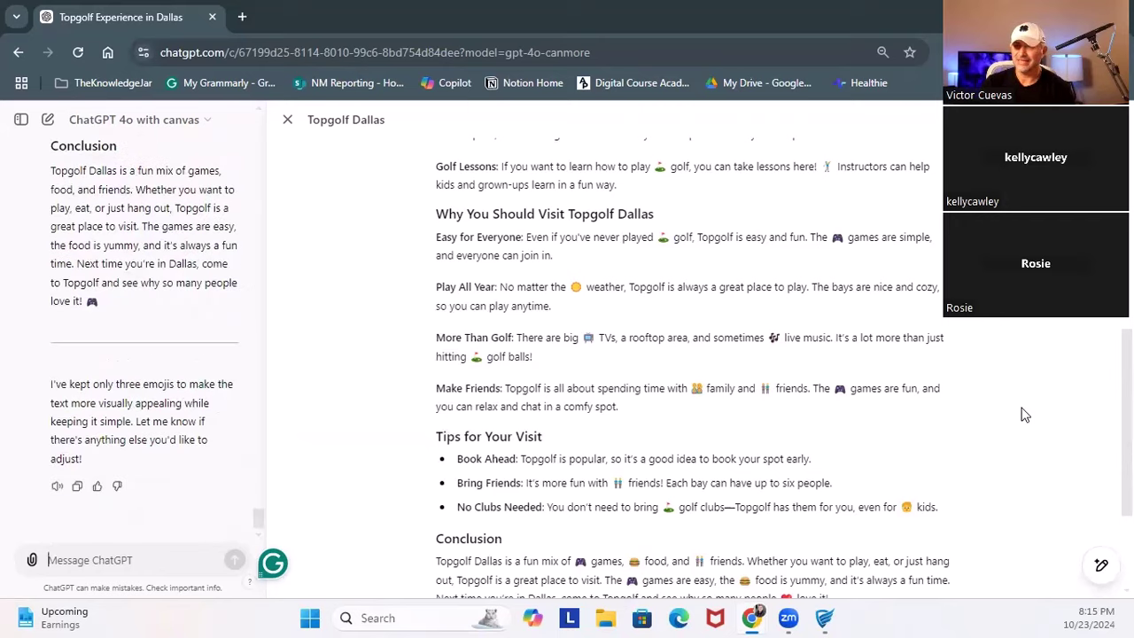
# Have ChatGPT rewrite the whole blog at the Graduate School reading level
pyautogui.moveTo(1101, 564)
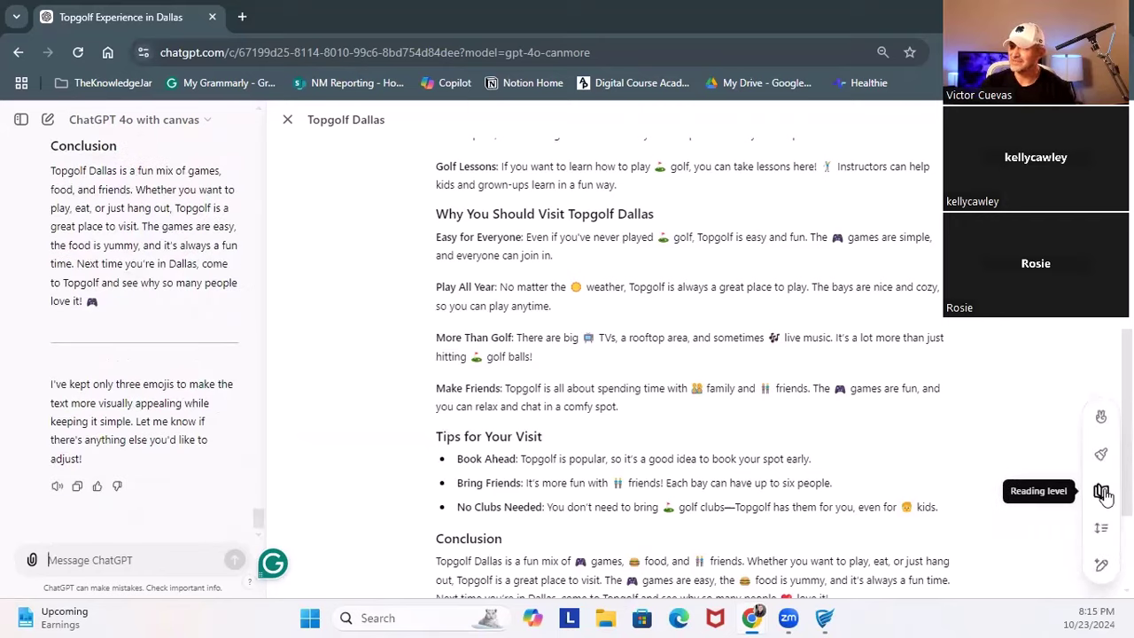
pyautogui.click(1101, 492)
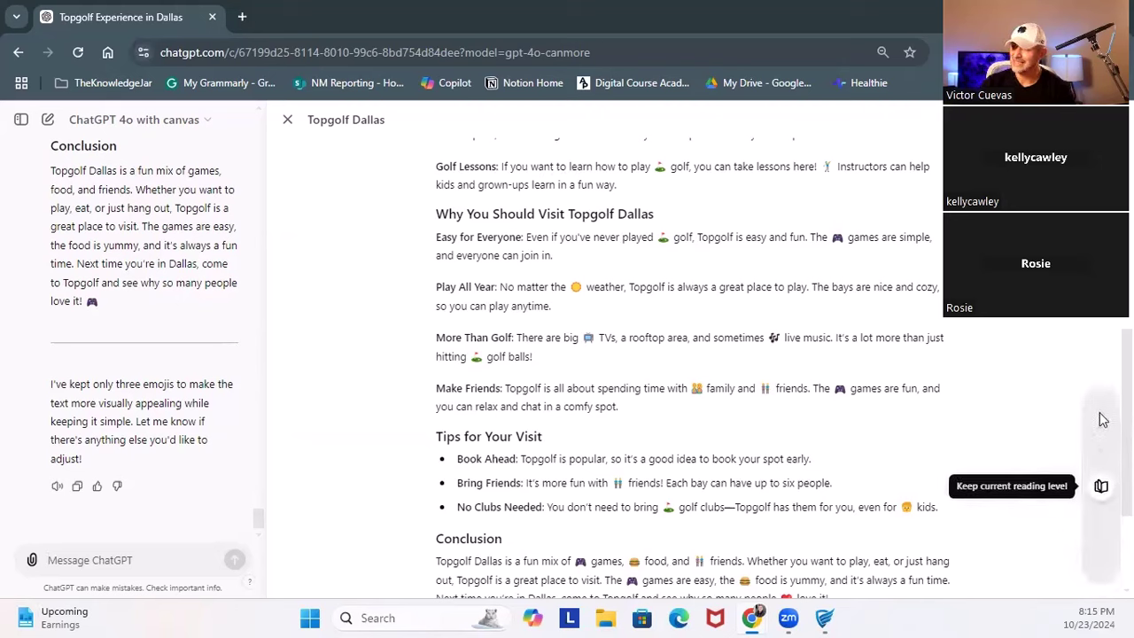
pyautogui.moveTo(1101, 486); pyautogui.dragTo(1101, 406)
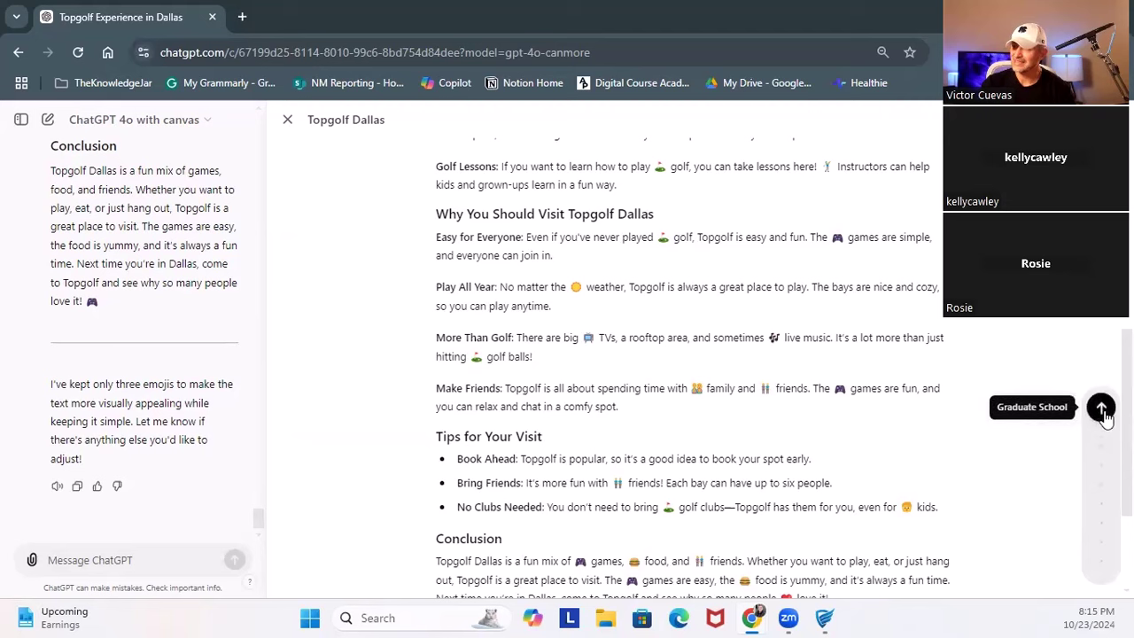
pyautogui.click(1101, 407)
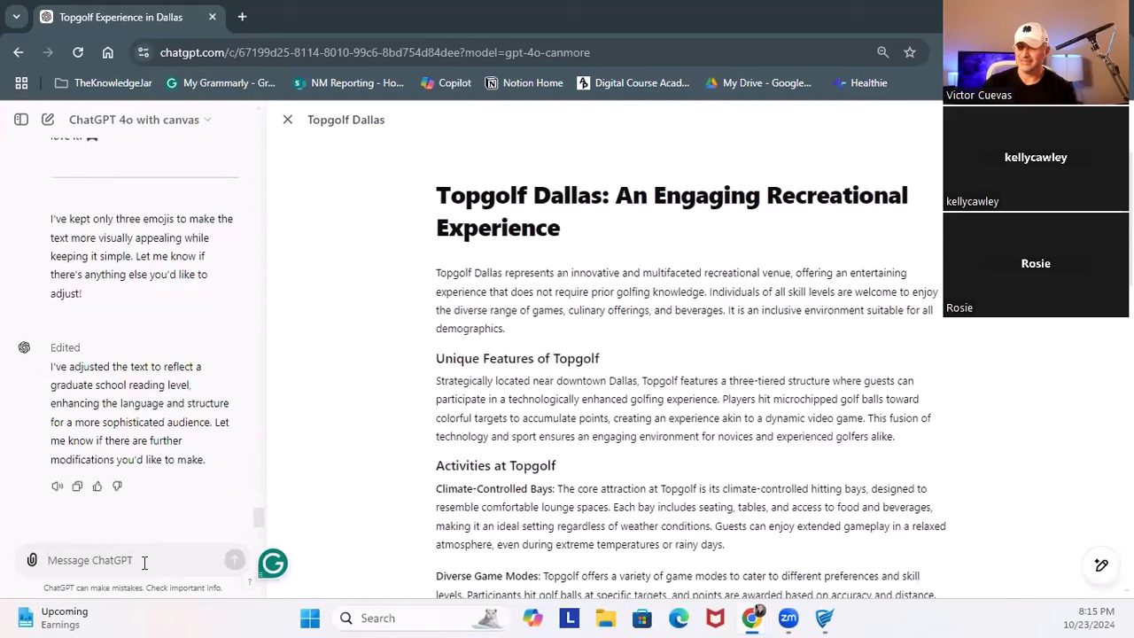
pyautogui.write('Add')
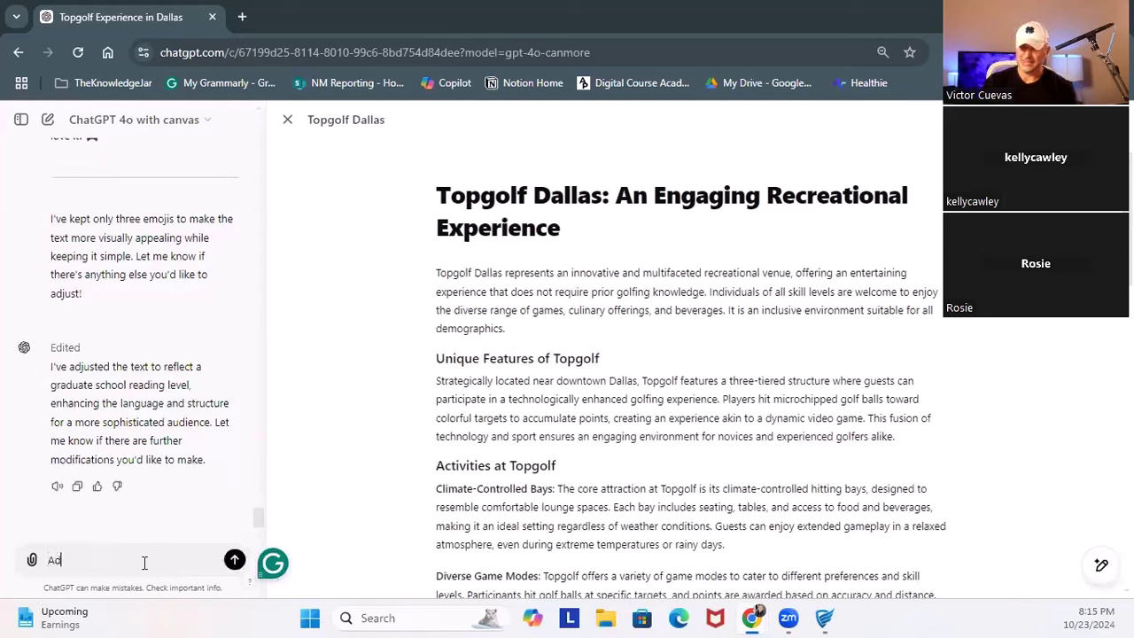
pyautogui.press('BackSpace')
pyautogui.press('BackSpace')
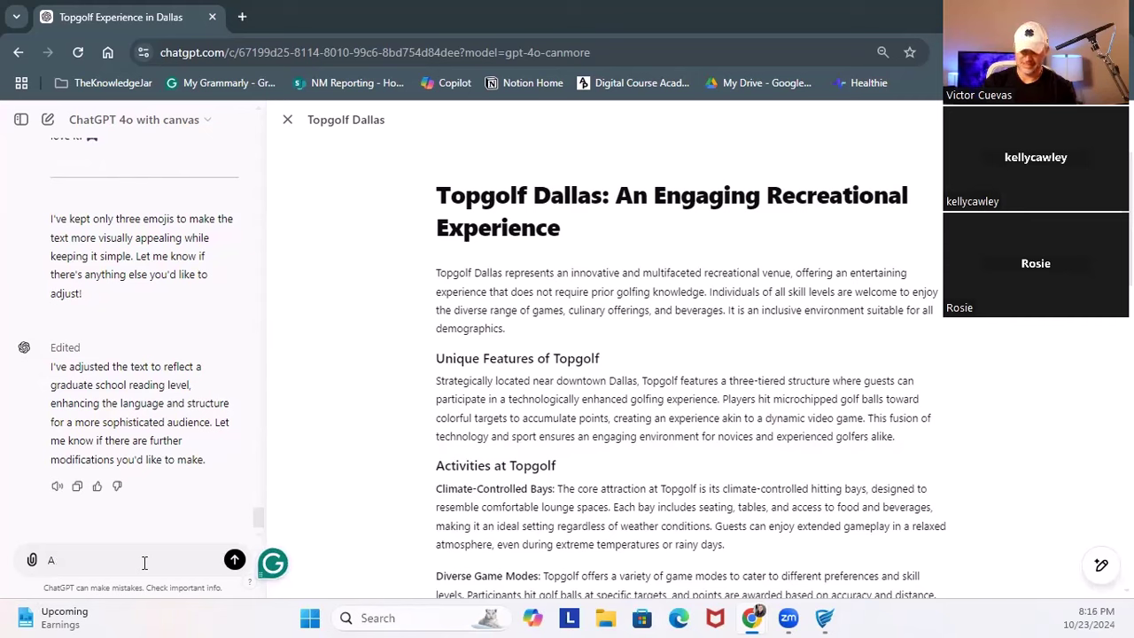
pyautogui.write('dd 1 e')
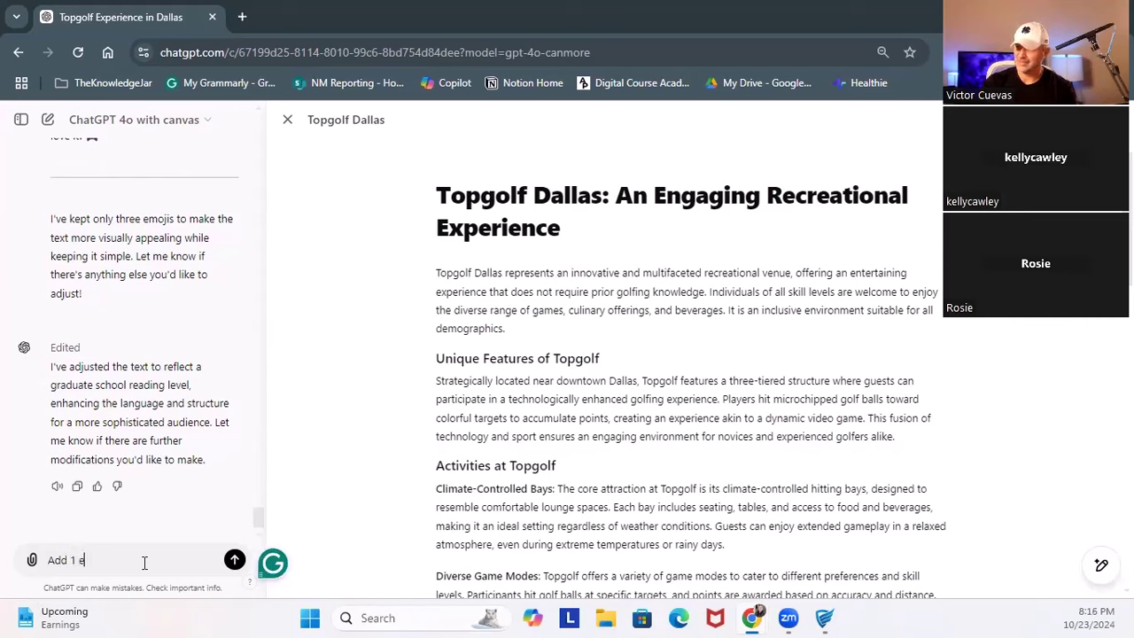
# Have ChatGPT replace words with emojis in the graduate-level blog and look over the edited text
pyautogui.moveTo(1101, 564)
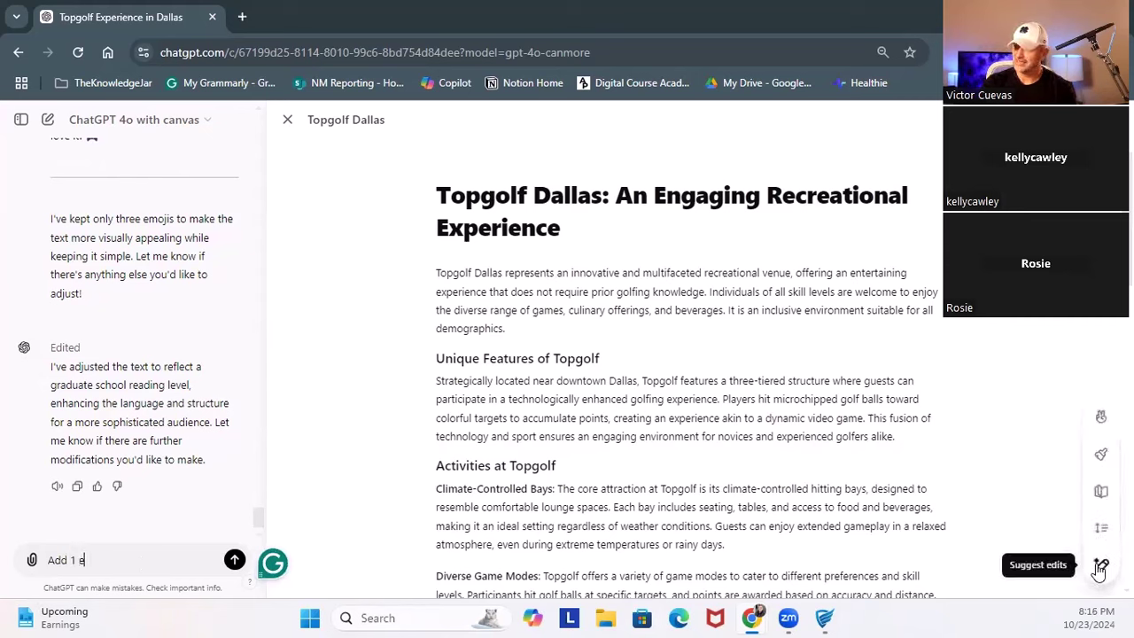
pyautogui.click(1101, 417)
pyautogui.click(1101, 417)
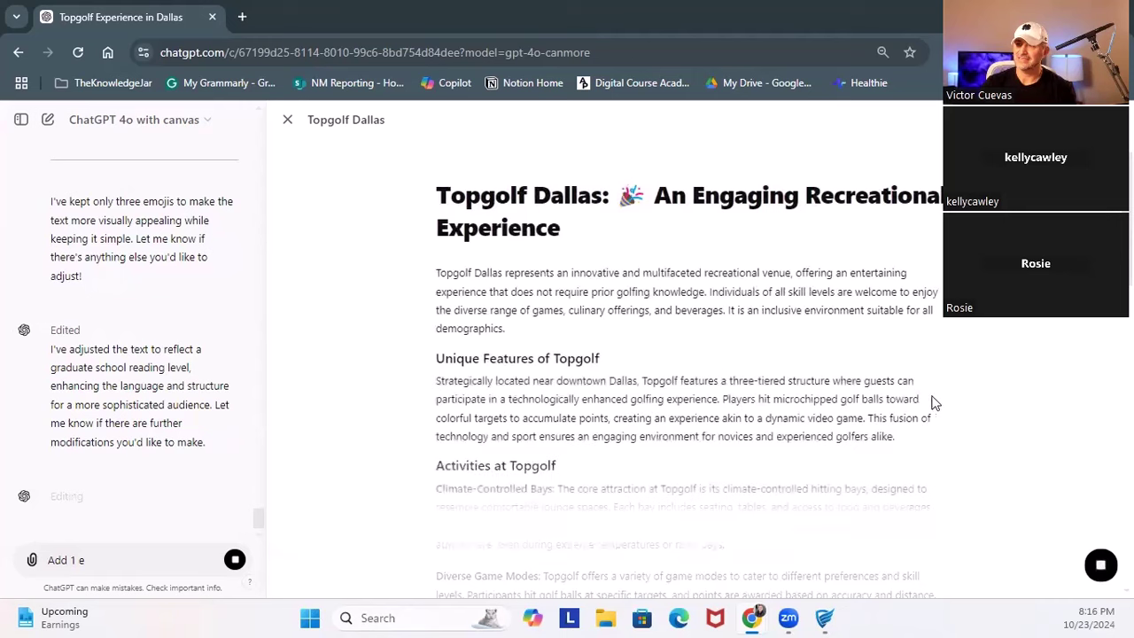
pyautogui.scroll(5, 847, 391)
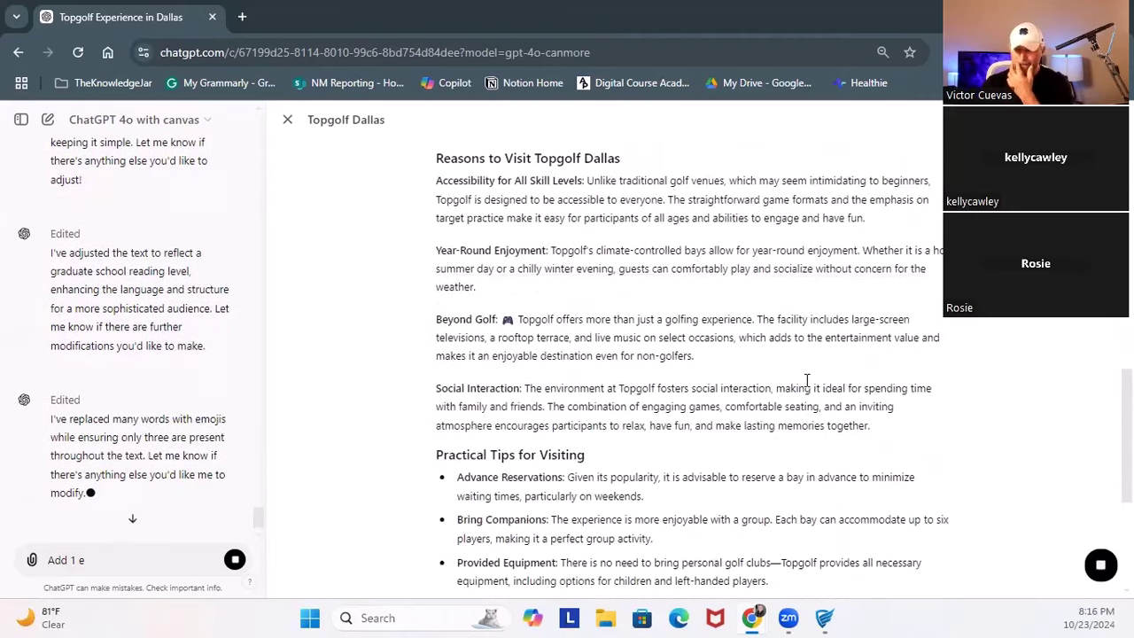
pyautogui.scroll(12, 802, 384)
pyautogui.scroll(3, 795, 386)
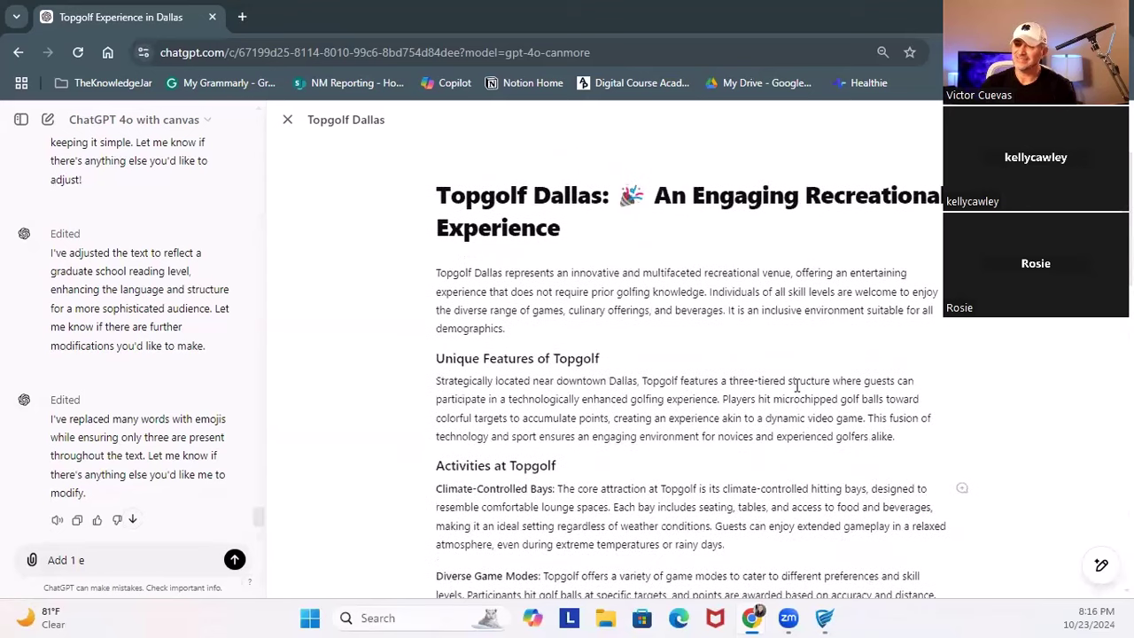
pyautogui.scroll(-2, 796, 386)
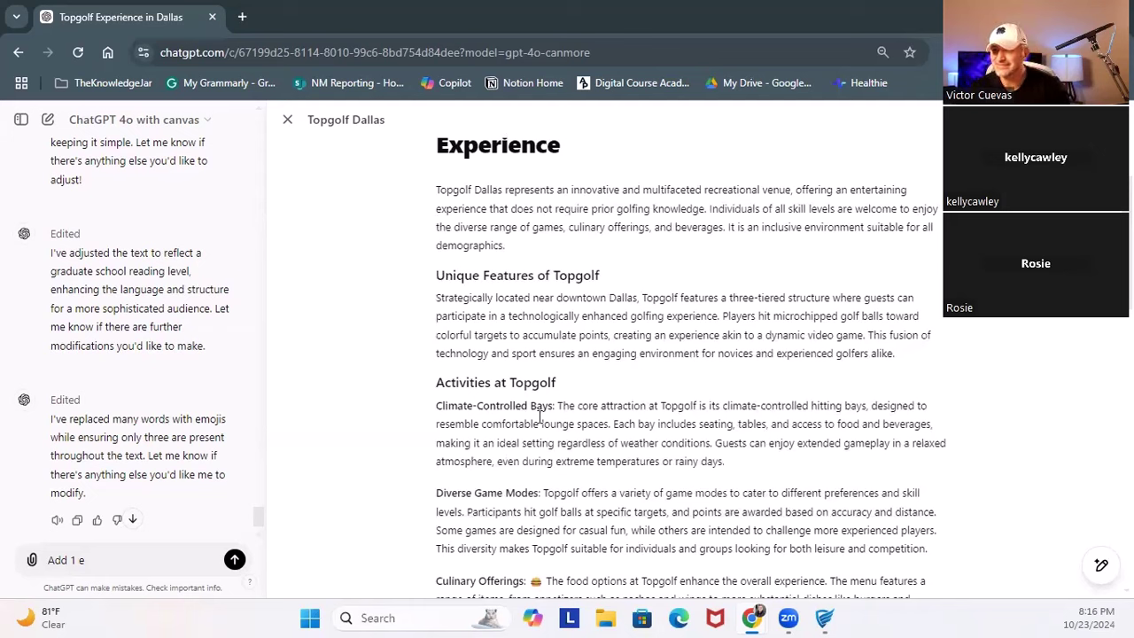
# Select the "Climate-Controlled Bays:" label under Activities at Topgolf and ask ChatGPT to "explain what are climate controlled bays"
pyautogui.moveTo(553, 405); pyautogui.dragTo(439, 406)
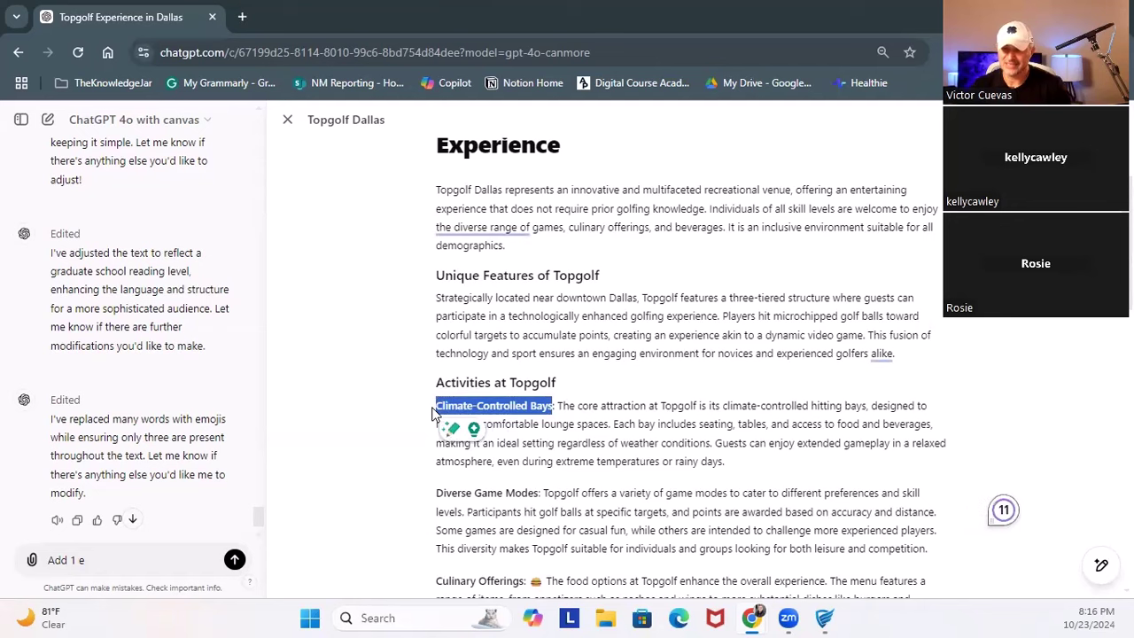
pyautogui.click(77, 559)
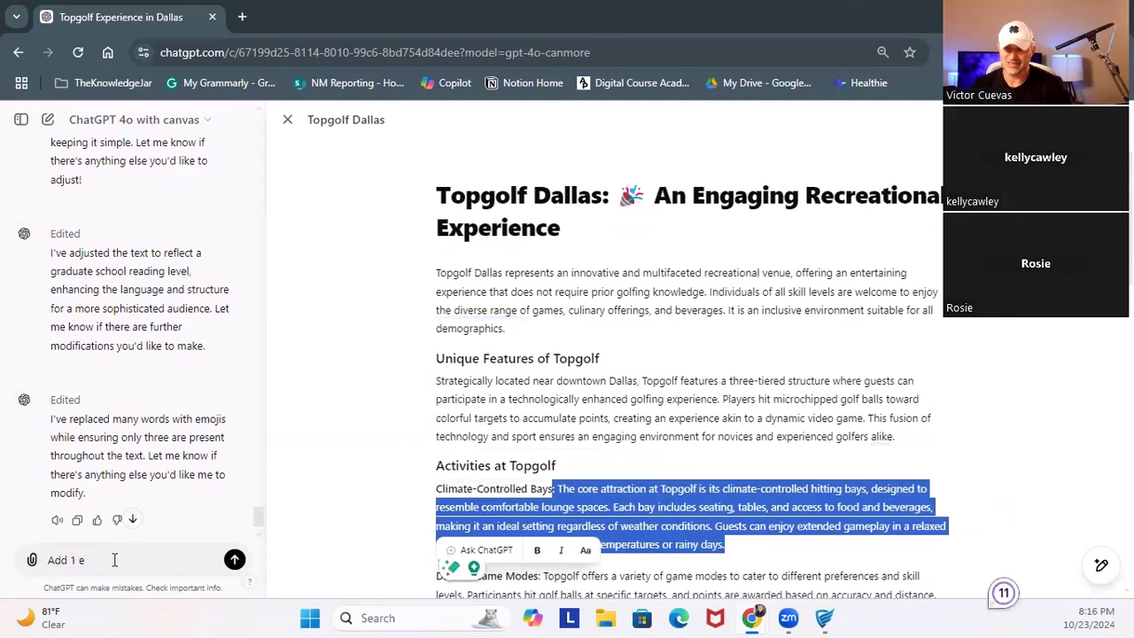
pyautogui.click(436, 493)
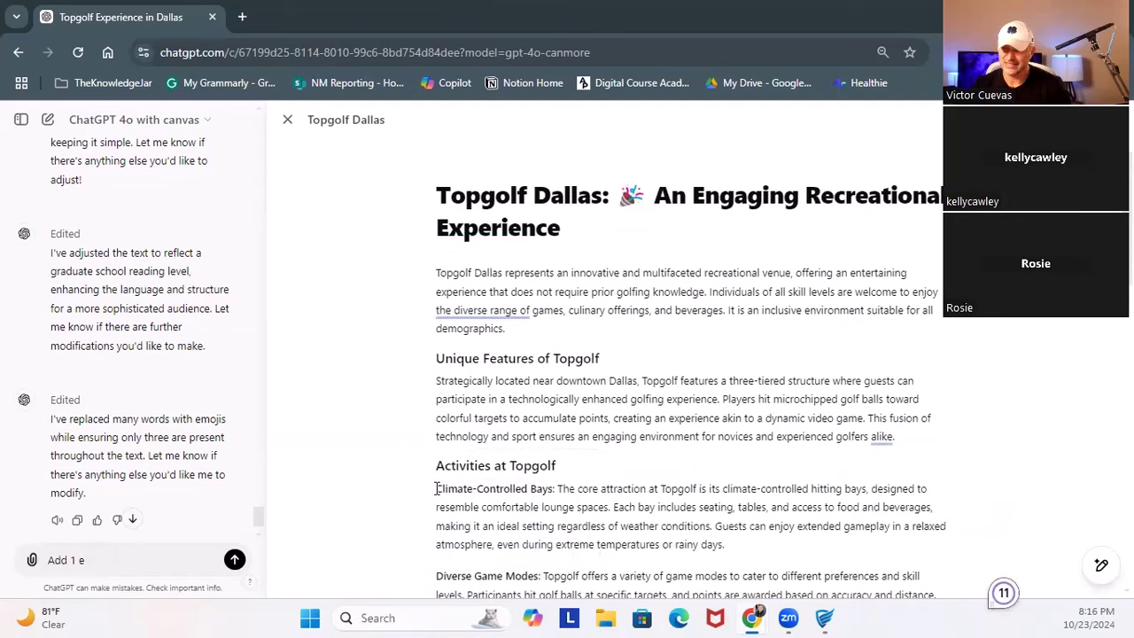
pyautogui.moveTo(436, 489); pyautogui.dragTo(549, 485)
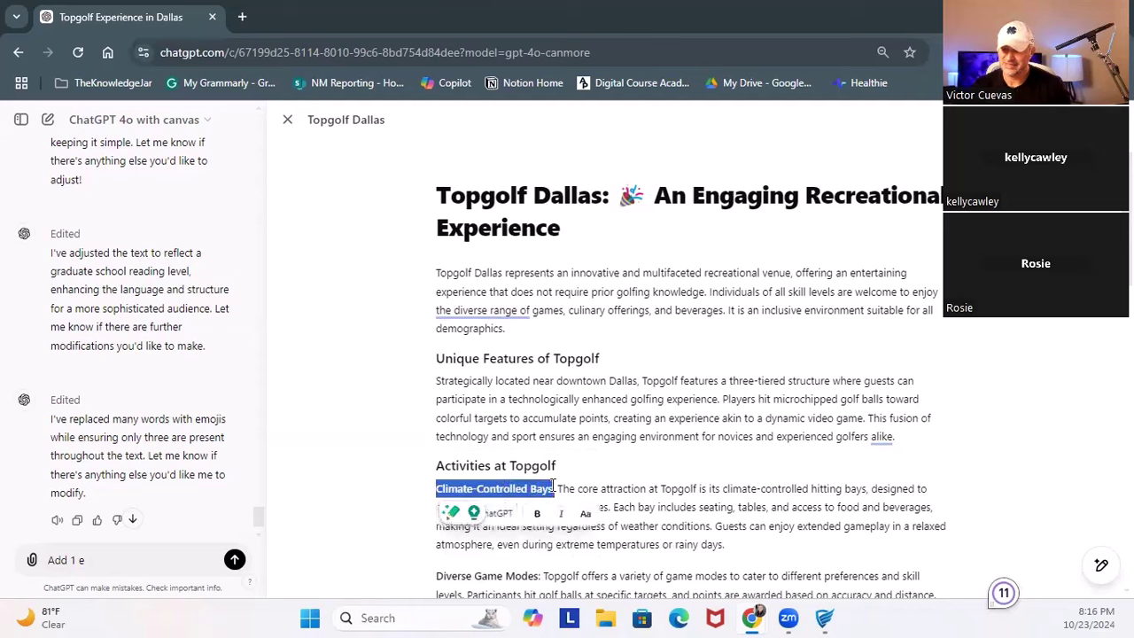
pyautogui.click(499, 510)
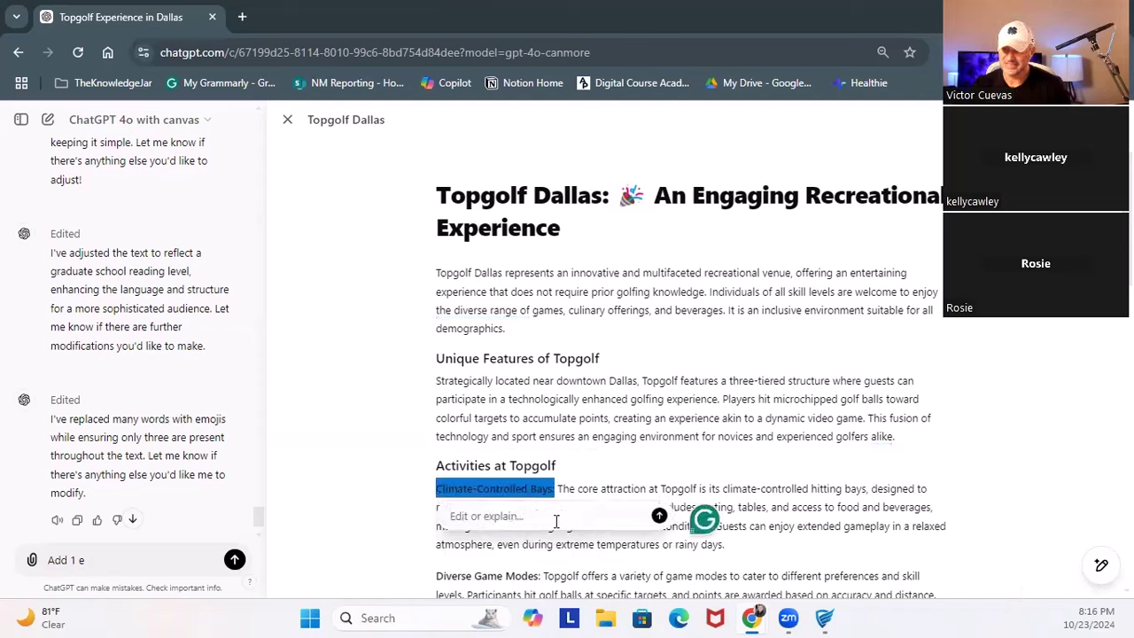
pyautogui.write('expla')
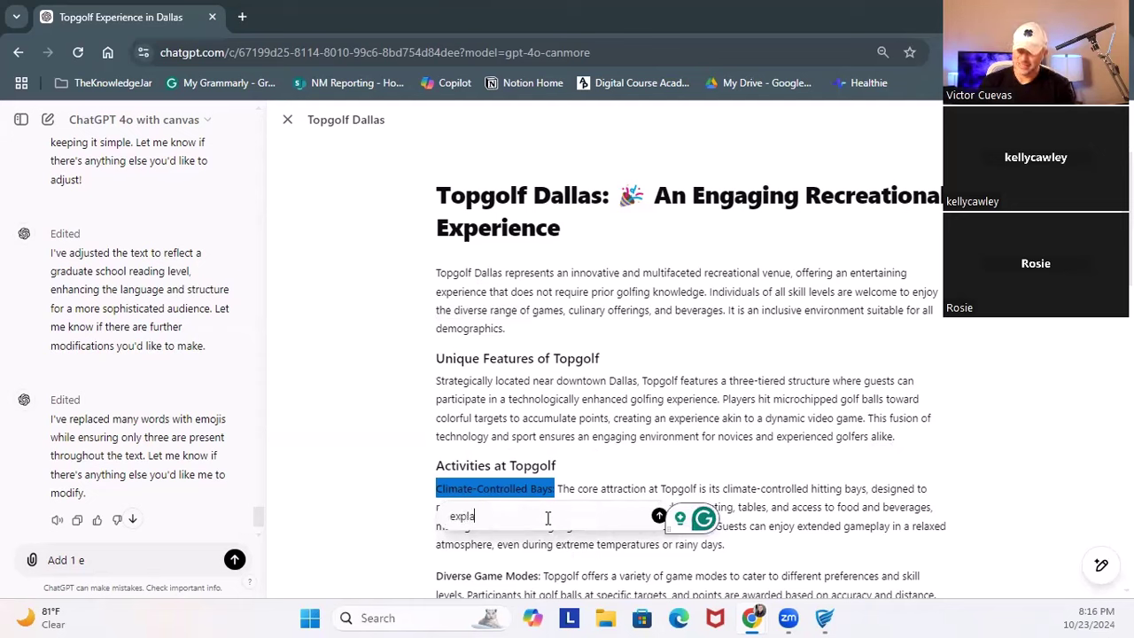
pyautogui.write('in what are')
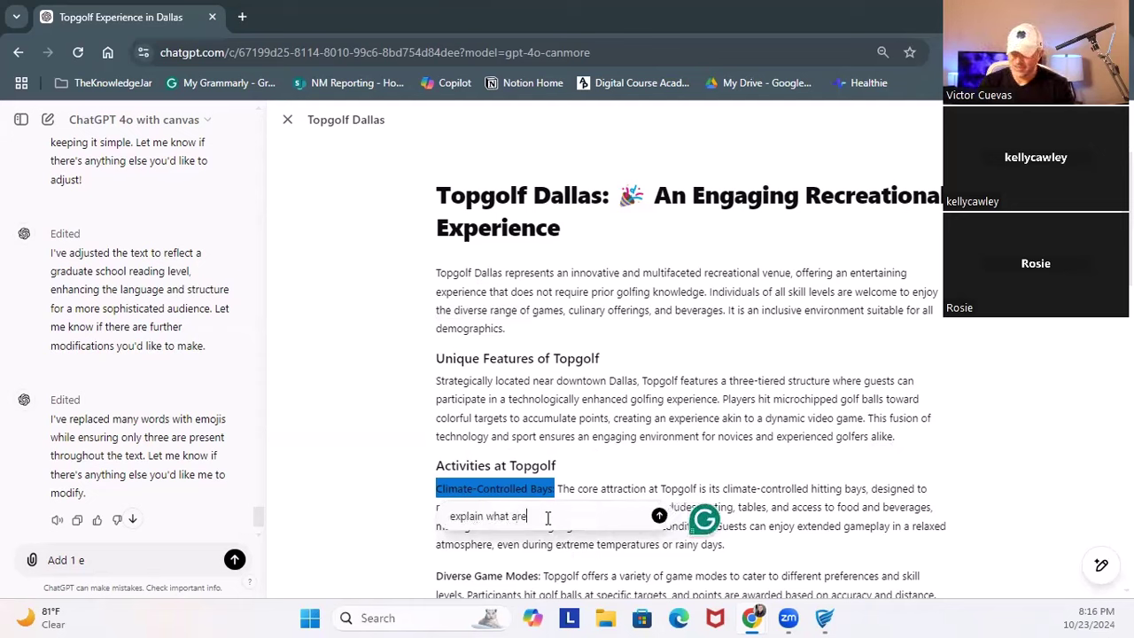
pyautogui.write(' climate ')
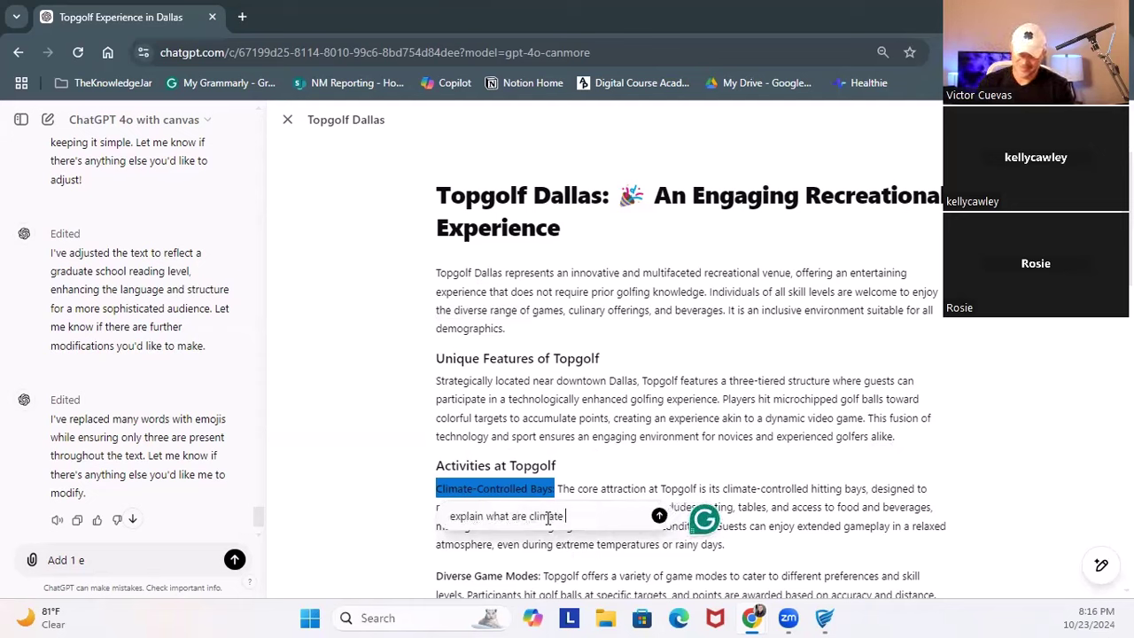
pyautogui.write('controlled ')
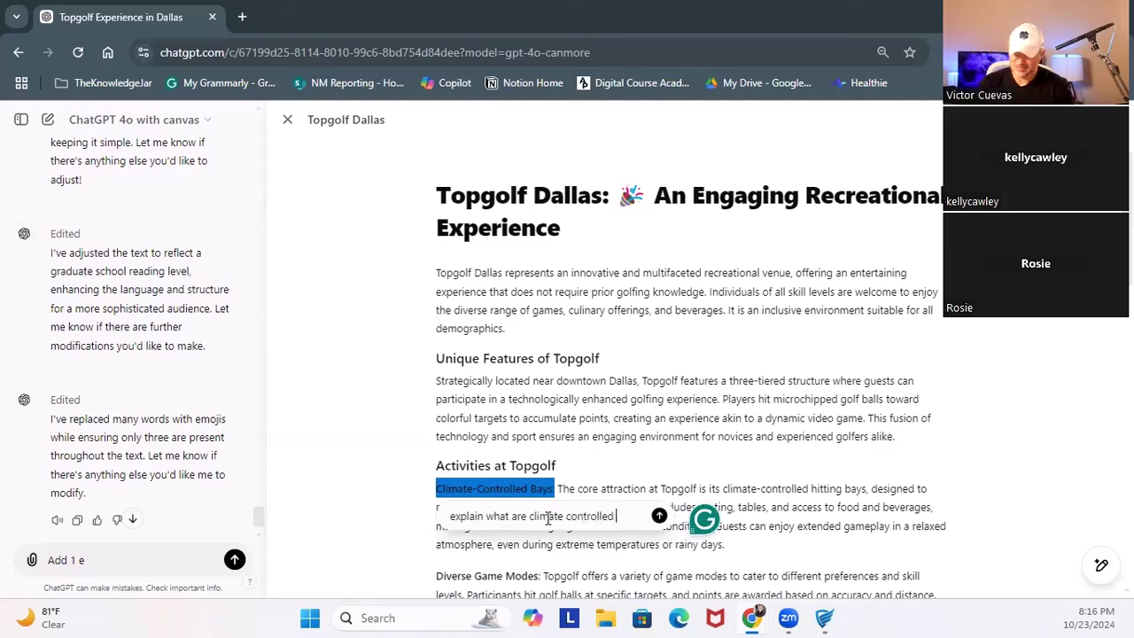
pyautogui.write('bays')
pyautogui.press('Return')
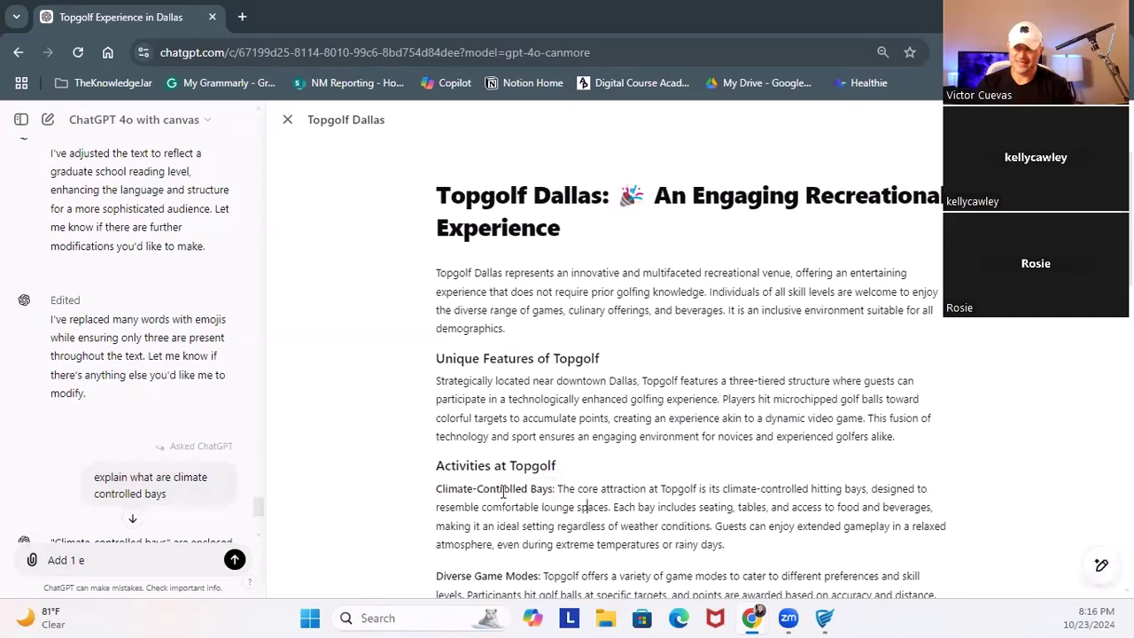
# Read ChatGPT's explanation of climate-controlled bays in the chat and look through the canvas blog down to its conclusion
pyautogui.scroll(-2, 222, 464)
pyautogui.scroll(-2, 221, 463)
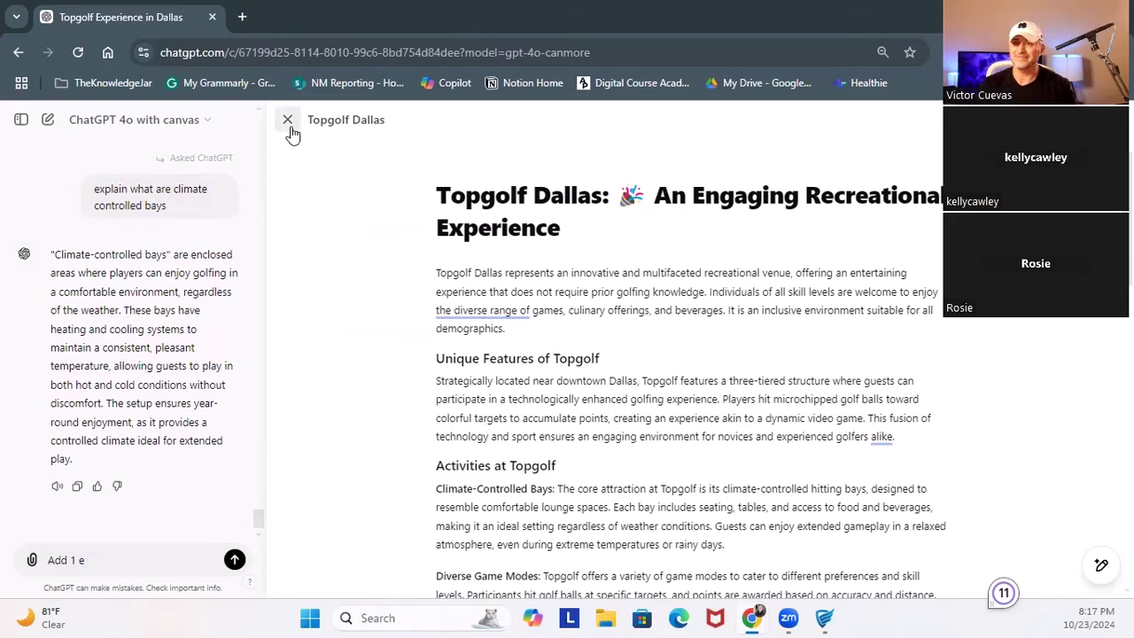
pyautogui.scroll(-6, 864, 560)
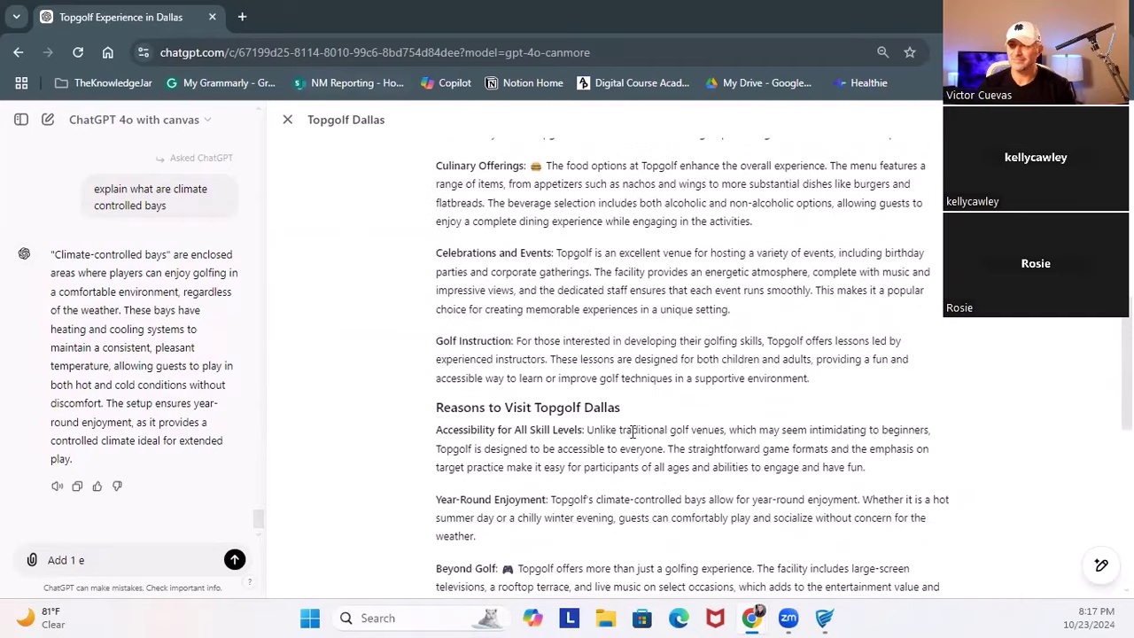
pyautogui.scroll(-2, 643, 430)
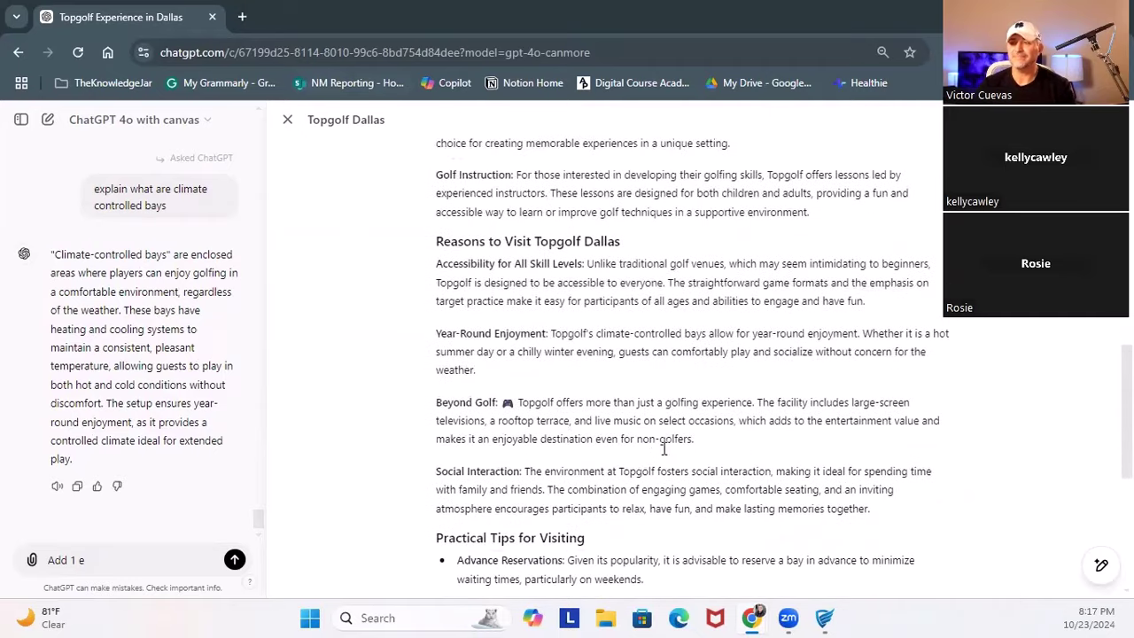
pyautogui.scroll(-2, 628, 426)
pyautogui.scroll(-2, 574, 394)
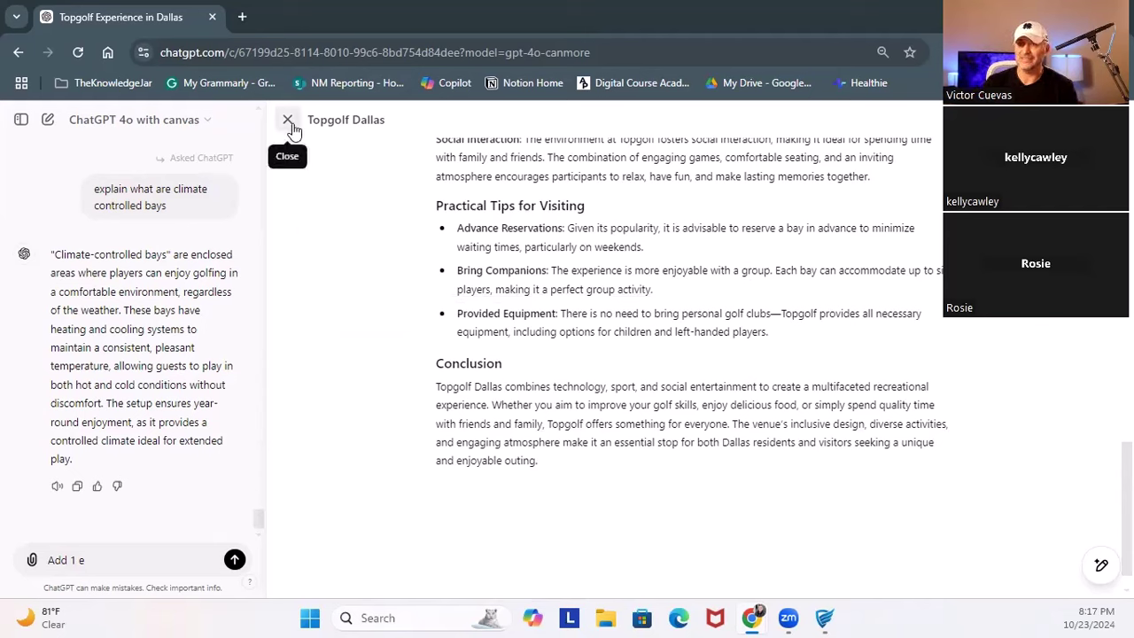
# Start a new ChatGPT 4o with canvas chat and send the prompt "Create a a webbased game of checkers"
pyautogui.click(48, 118)
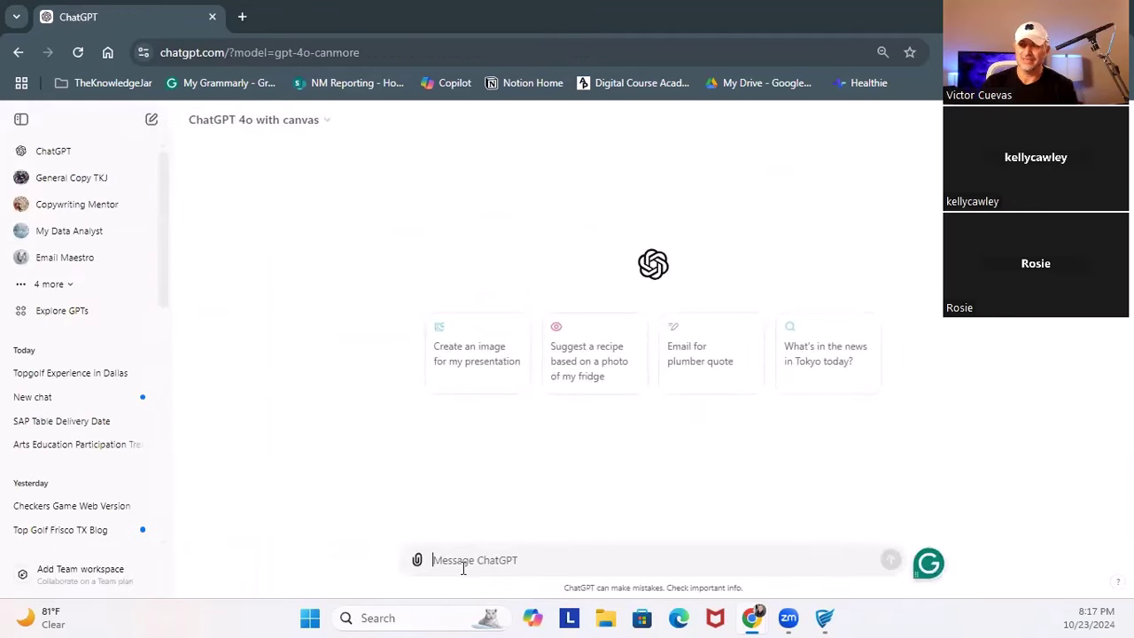
pyautogui.write('c')
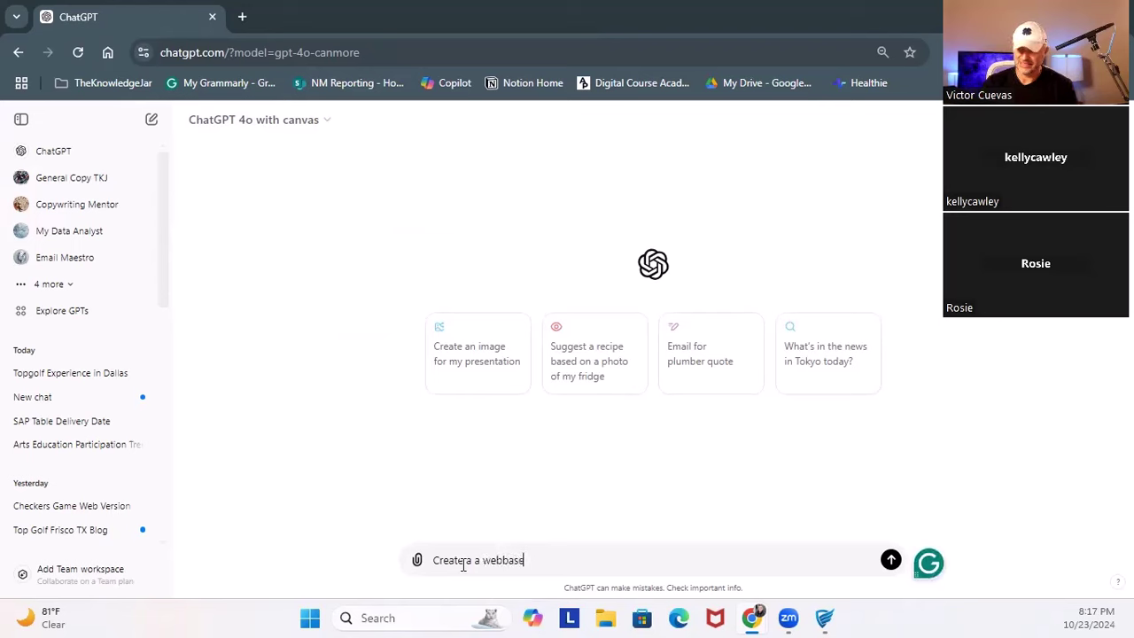
pyautogui.write('game of checkers')
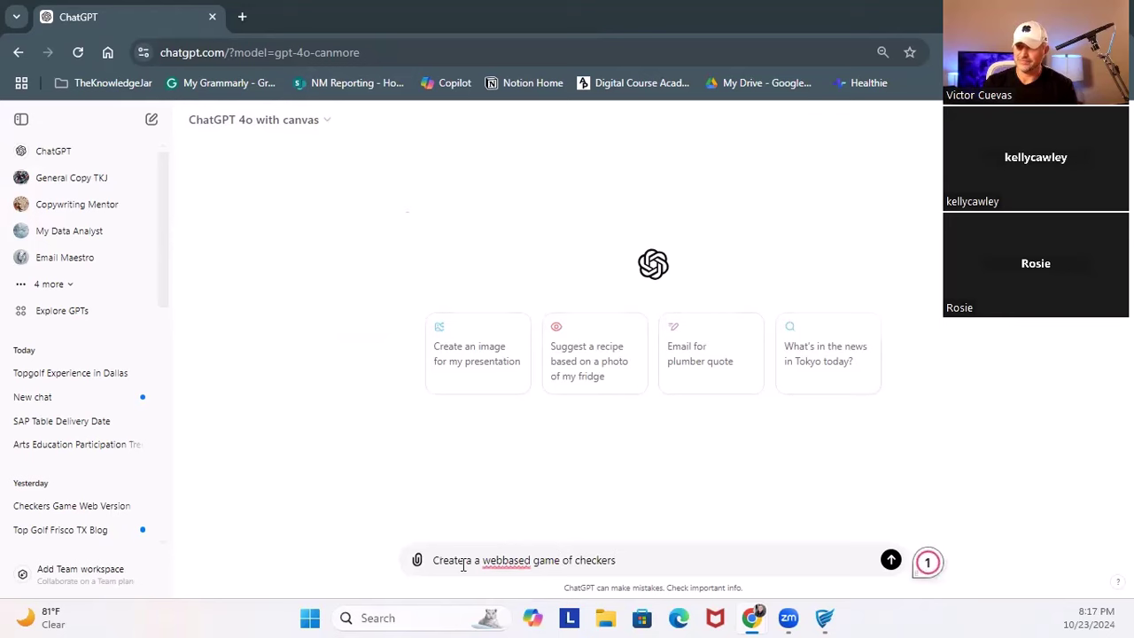
pyautogui.press('Return')
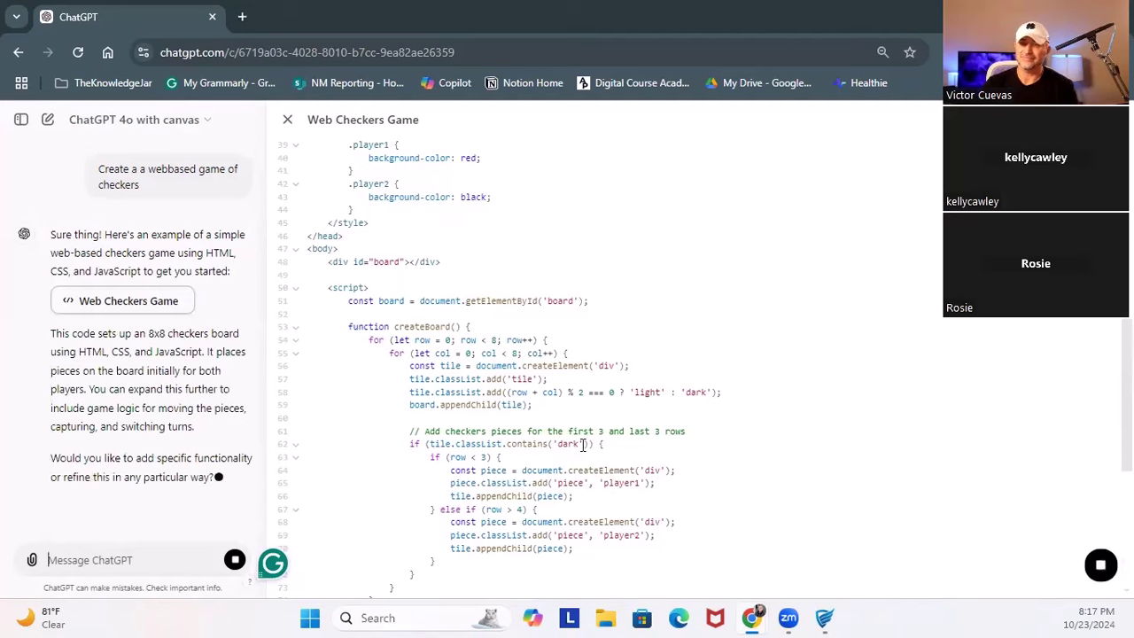
# Examine the generated checkers code, including its createBoard function, and ChatGPT's description of the HTML, CSS and JavaScript game
pyautogui.scroll(-5, 562, 324)
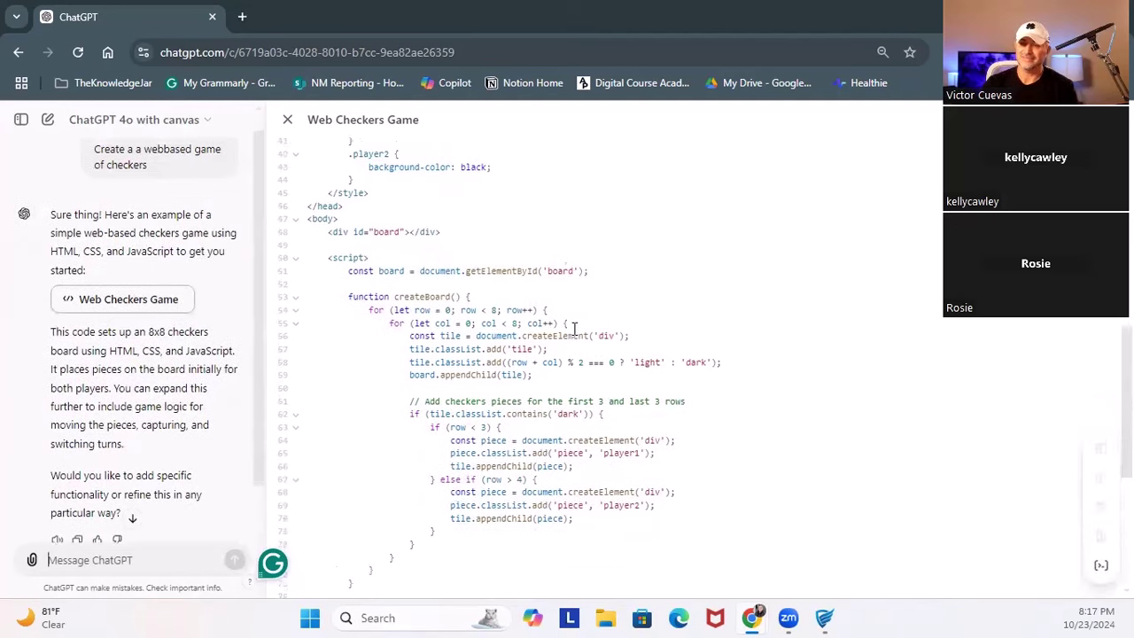
pyautogui.scroll(-1, 226, 410)
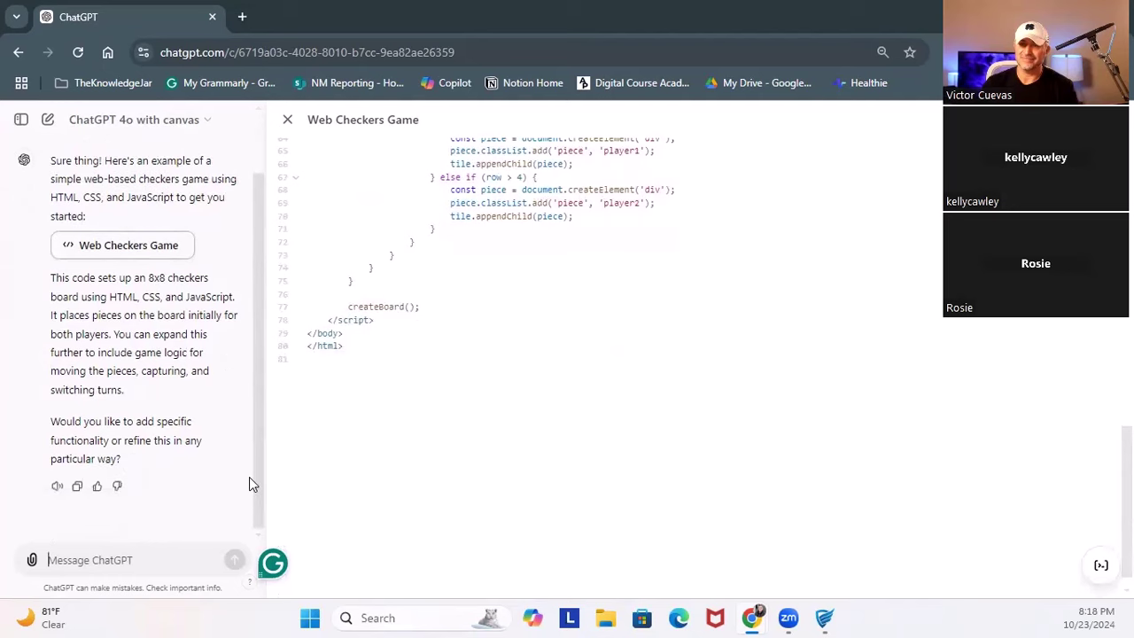
pyautogui.scroll(2, 557, 454)
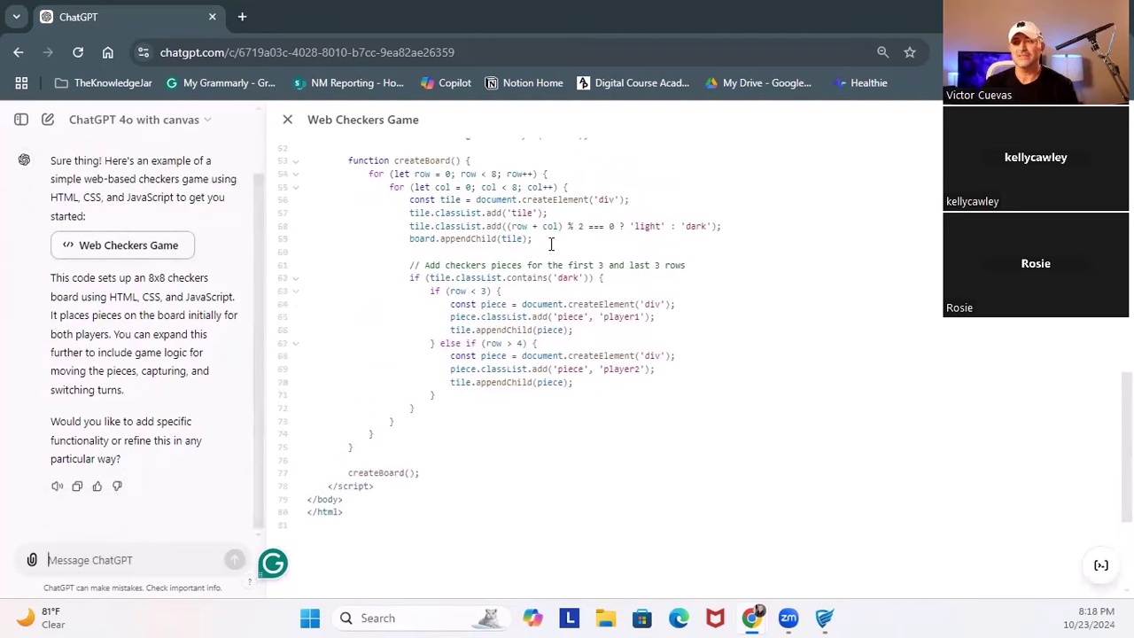
pyautogui.scroll(2, 550, 244)
pyautogui.moveTo(393, 327); pyautogui.dragTo(606, 576)
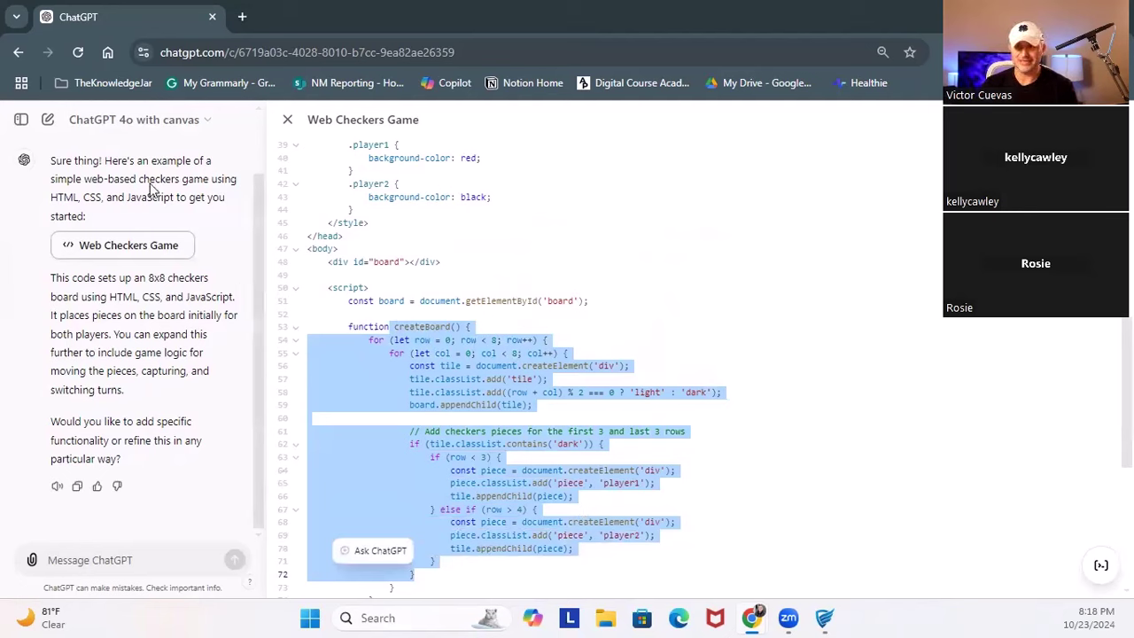
pyautogui.moveTo(75, 178); pyautogui.dragTo(237, 203)
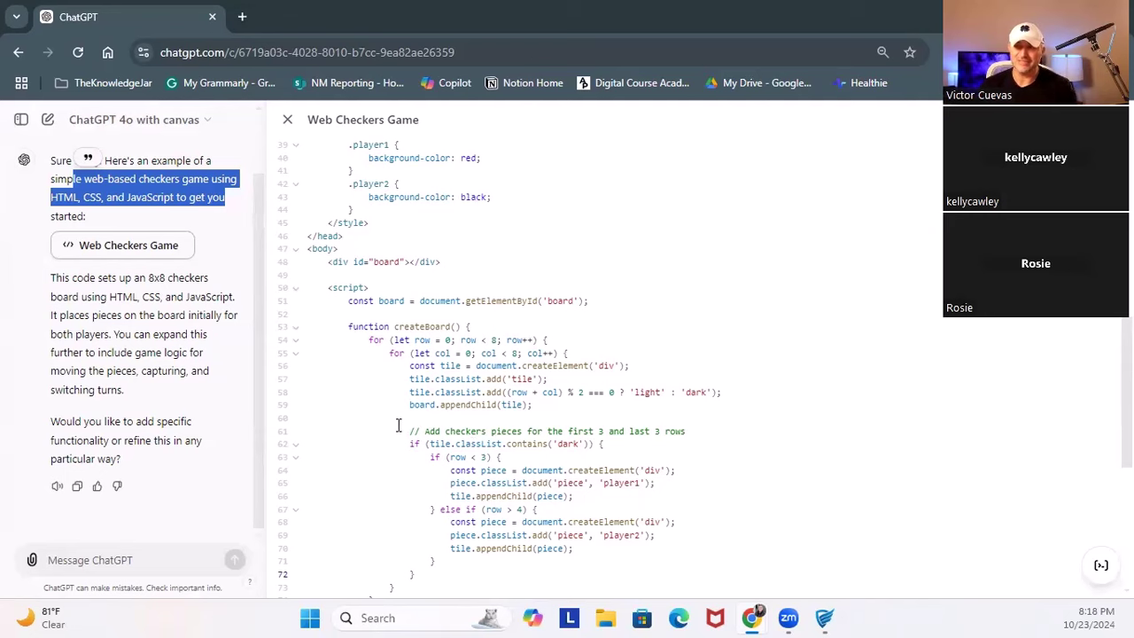
pyautogui.scroll(-3, 447, 429)
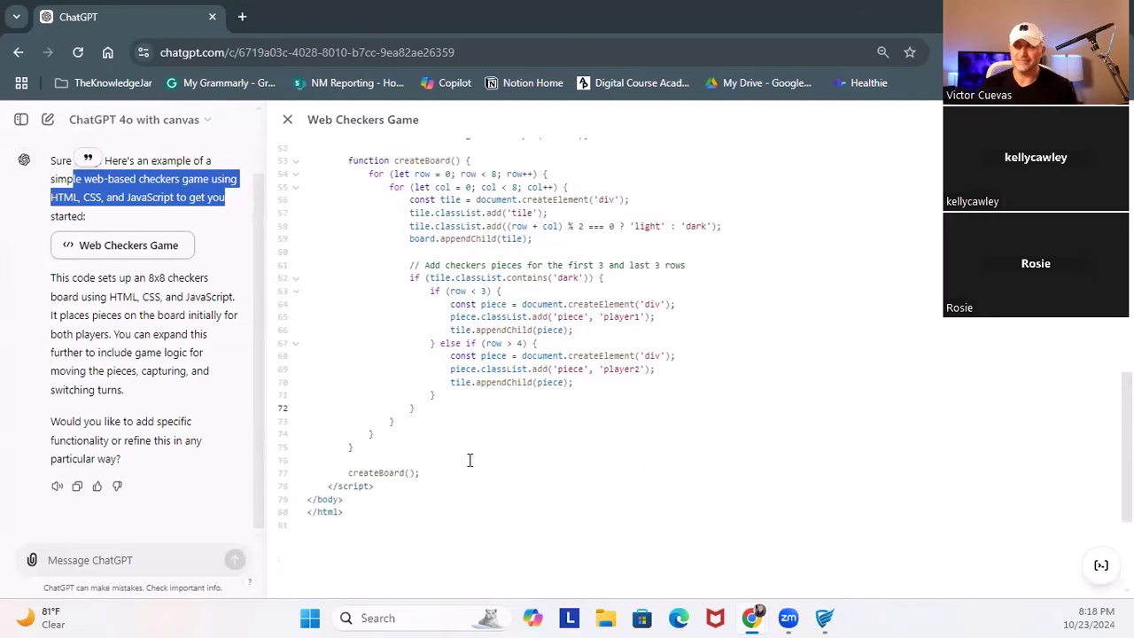
# Copy the entire Web Checkers Game code from the canvas and open Claude in a new browser tab
pyautogui.moveTo(386, 524); pyautogui.dragTo(289, 147)
pyautogui.scroll(8, 317, 460)
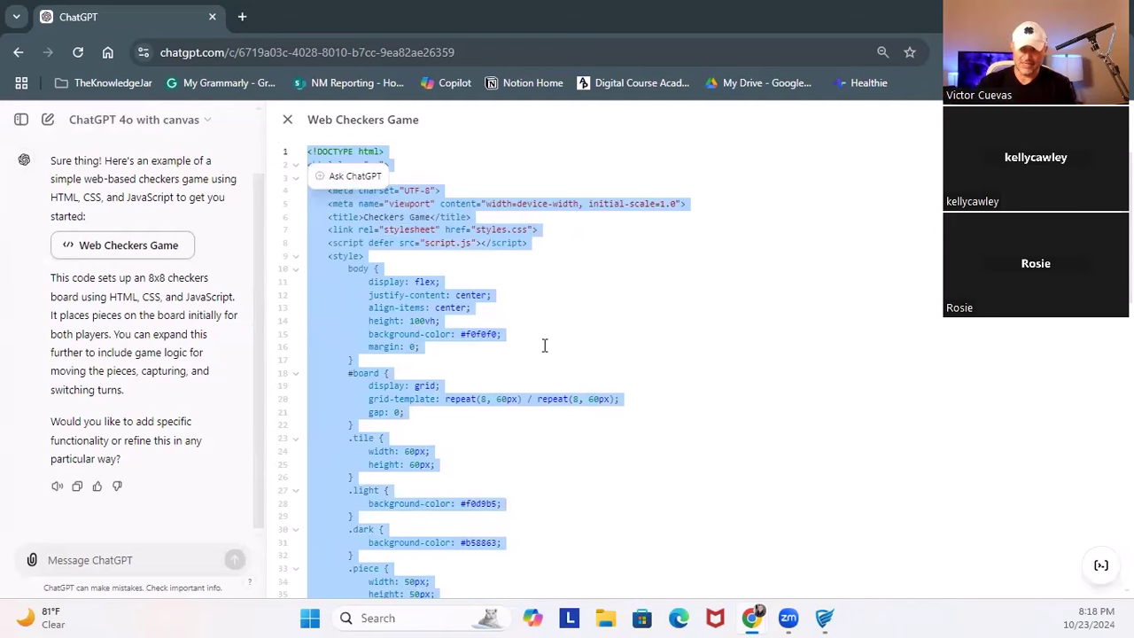
pyautogui.click(242, 17)
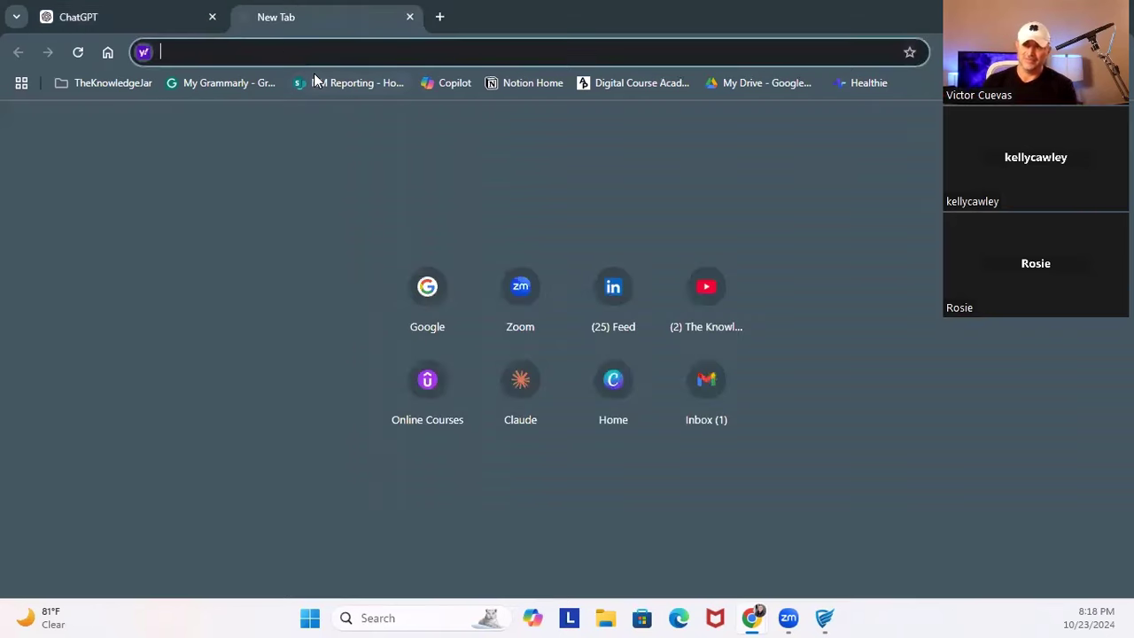
pyautogui.write('clau')
pyautogui.press('Return')
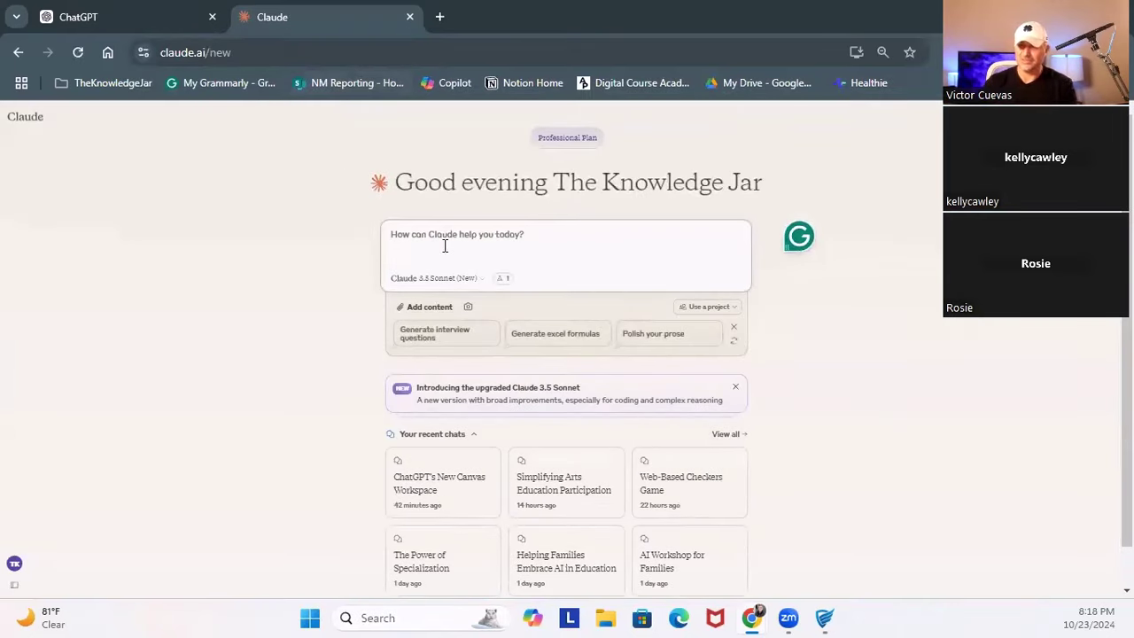
# Send Claude the prompt "Create a checkers game using the script below" with the copied checkers code pasted after it
pyautogui.write('Create')
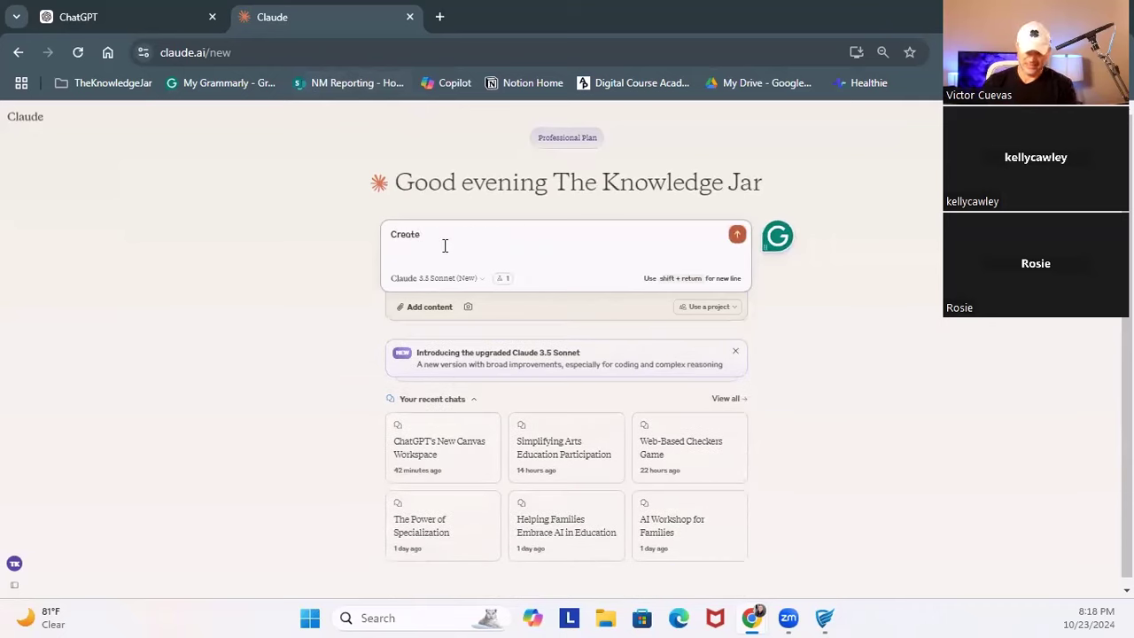
pyautogui.write(' a checkers game')
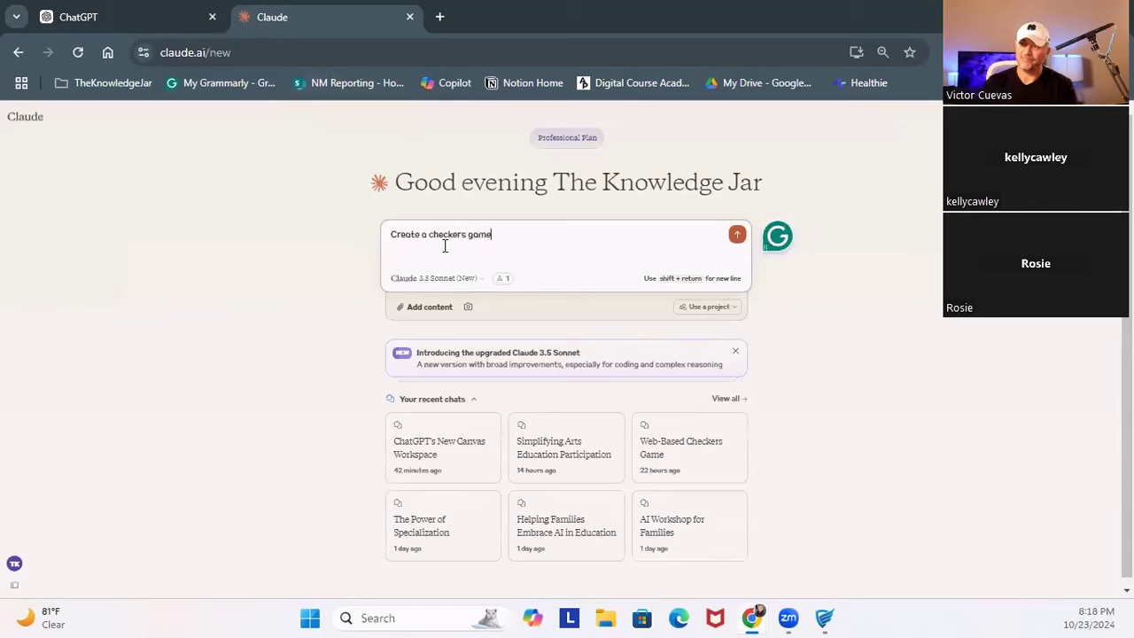
pyautogui.write(' using the script below')
pyautogui.hotkey('ctrl', 'v')
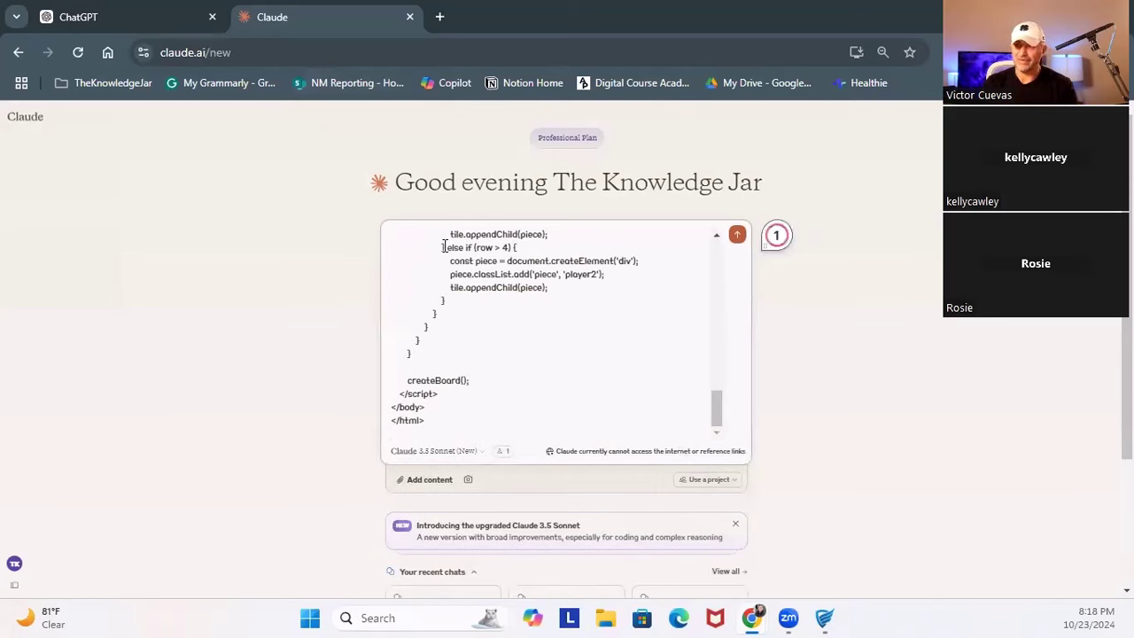
pyautogui.press('Return')
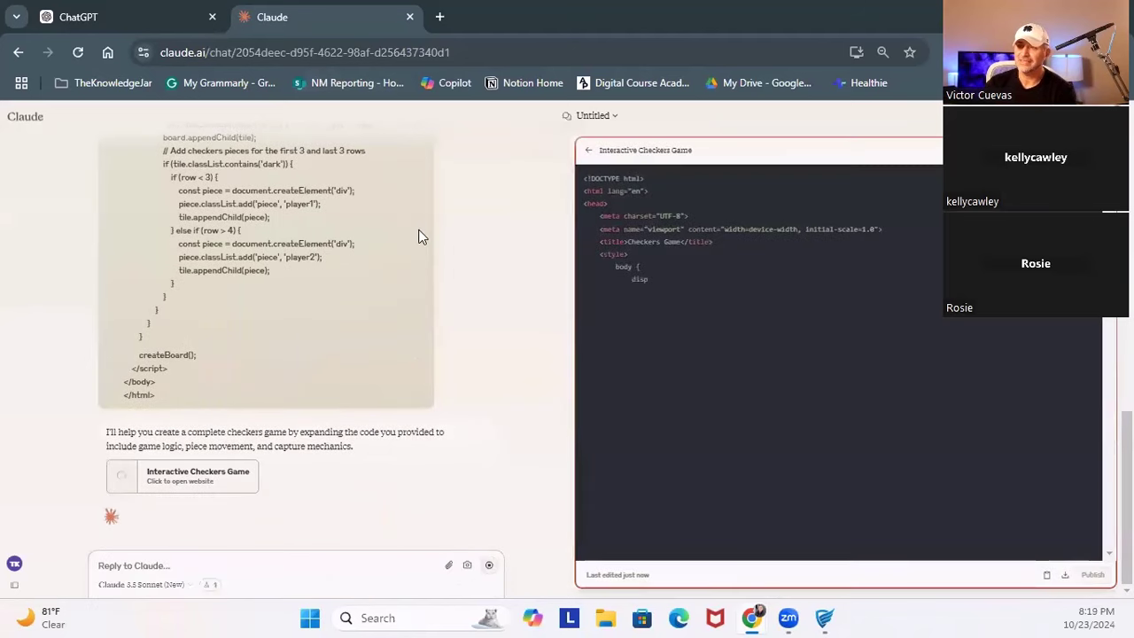
# Glance back at the ChatGPT code, then try Claude's checkers game with one diagonal red move and one diagonal black move
pyautogui.click(127, 22)
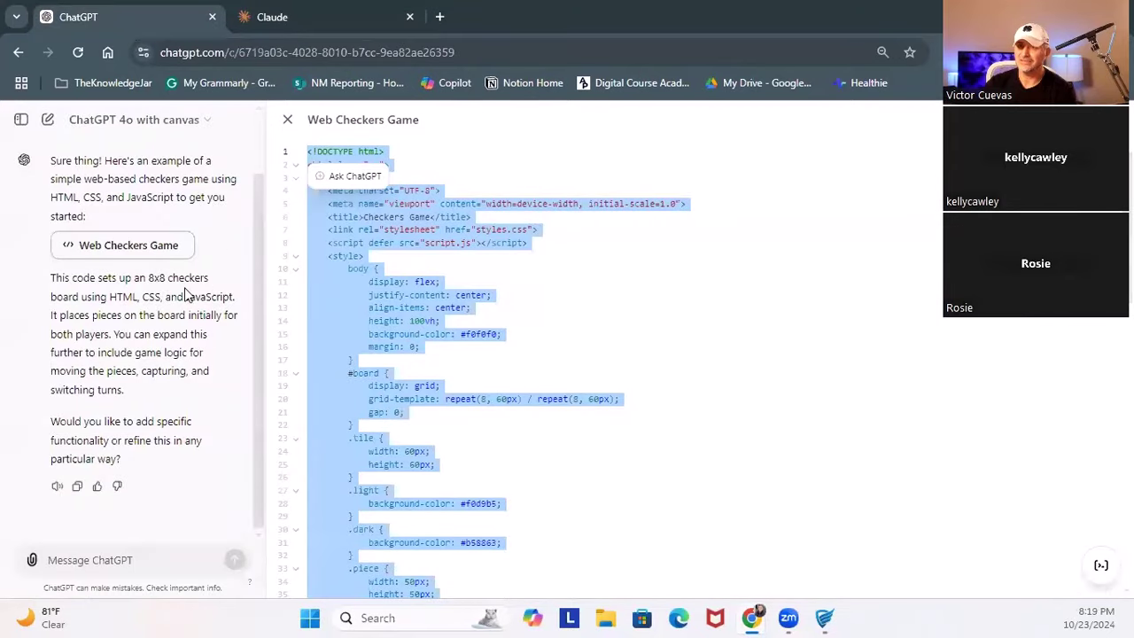
pyautogui.click(321, 28)
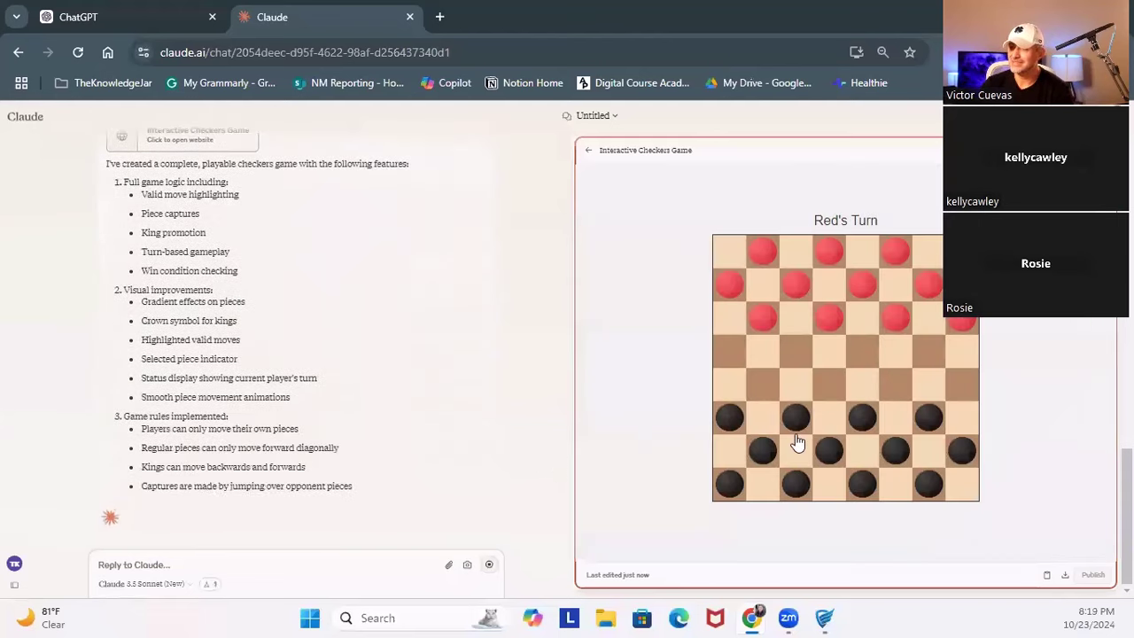
pyautogui.click(829, 318)
pyautogui.click(801, 349)
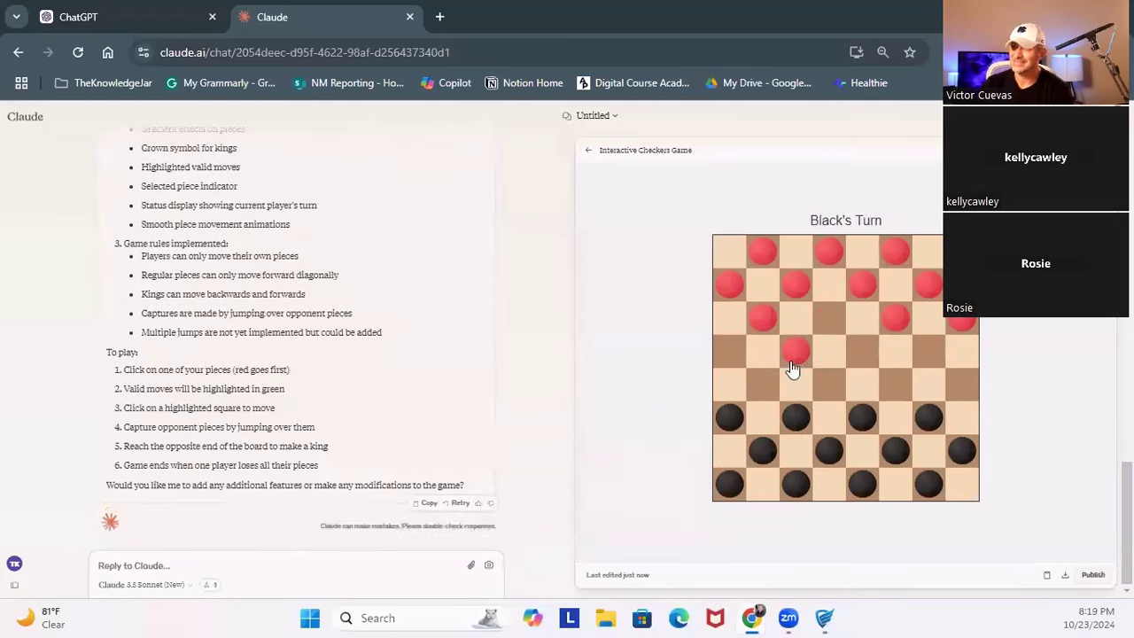
pyautogui.click(861, 424)
pyautogui.click(893, 385)
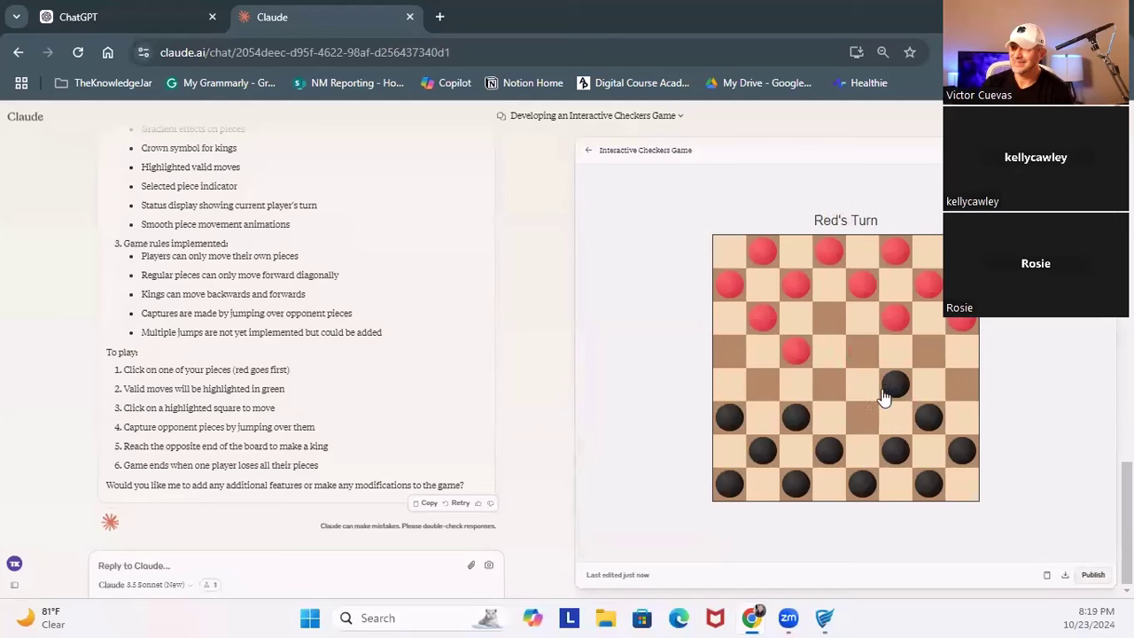
# Continue Claude's checkers game with two diagonal red moves and one black move, finishing with a black jump that captures a red piece
pyautogui.click(893, 317)
pyautogui.click(866, 357)
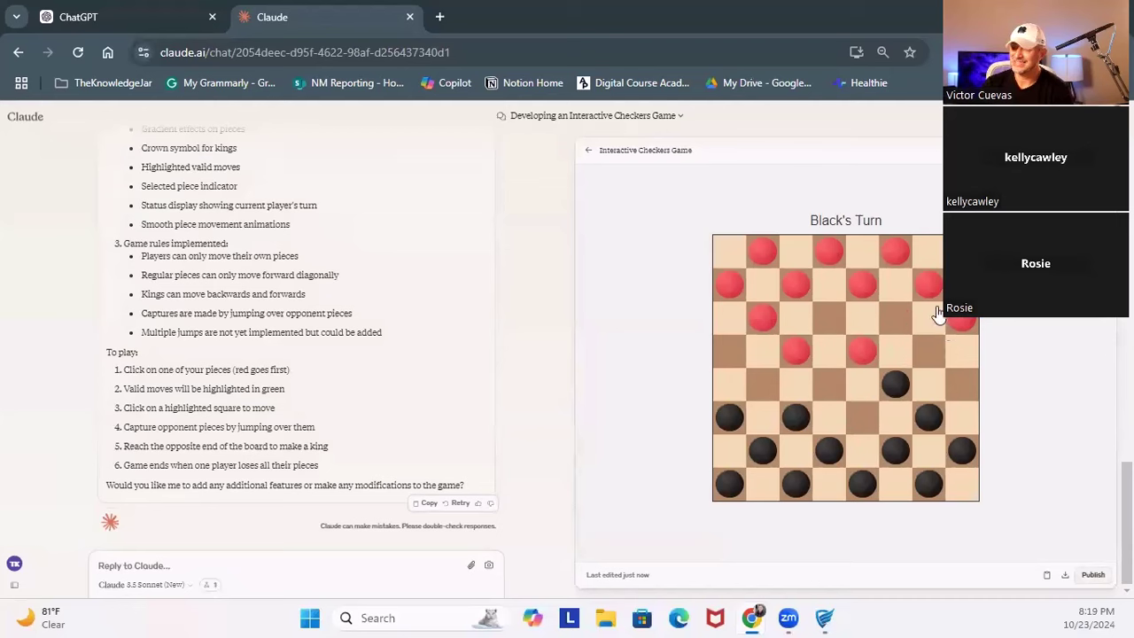
pyautogui.click(940, 418)
pyautogui.click(961, 394)
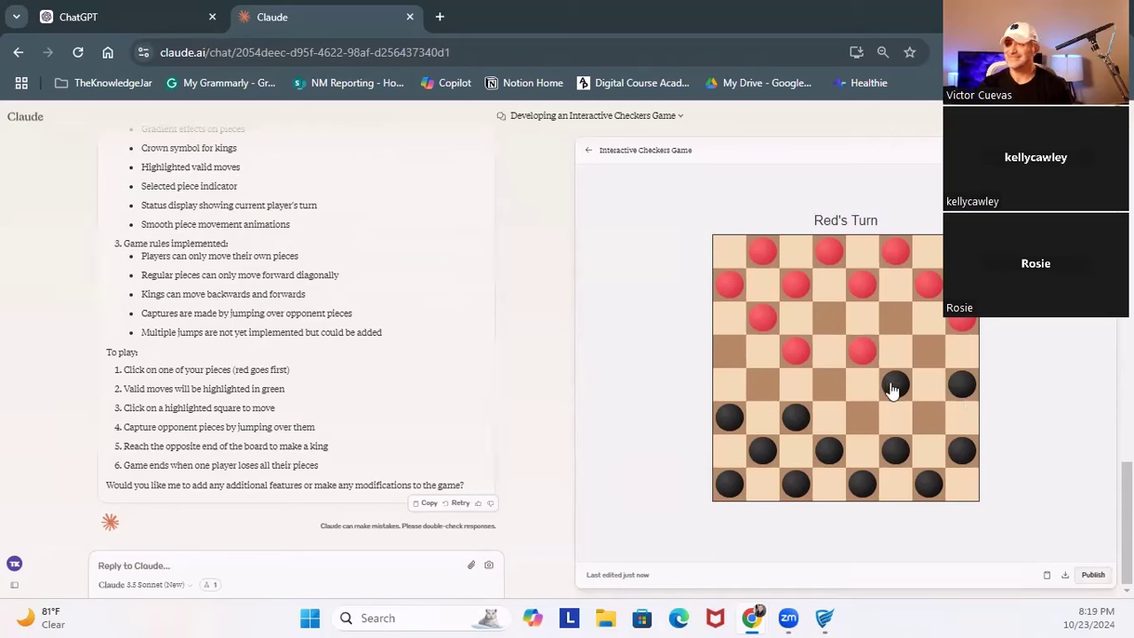
pyautogui.click(857, 354)
pyautogui.click(823, 390)
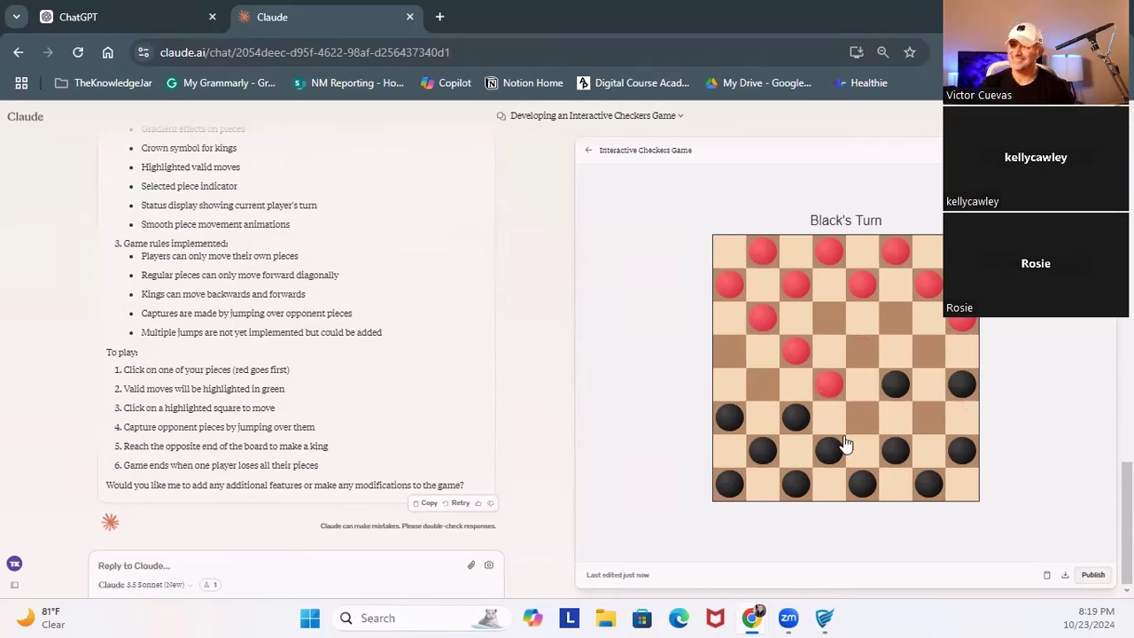
pyautogui.click(794, 417)
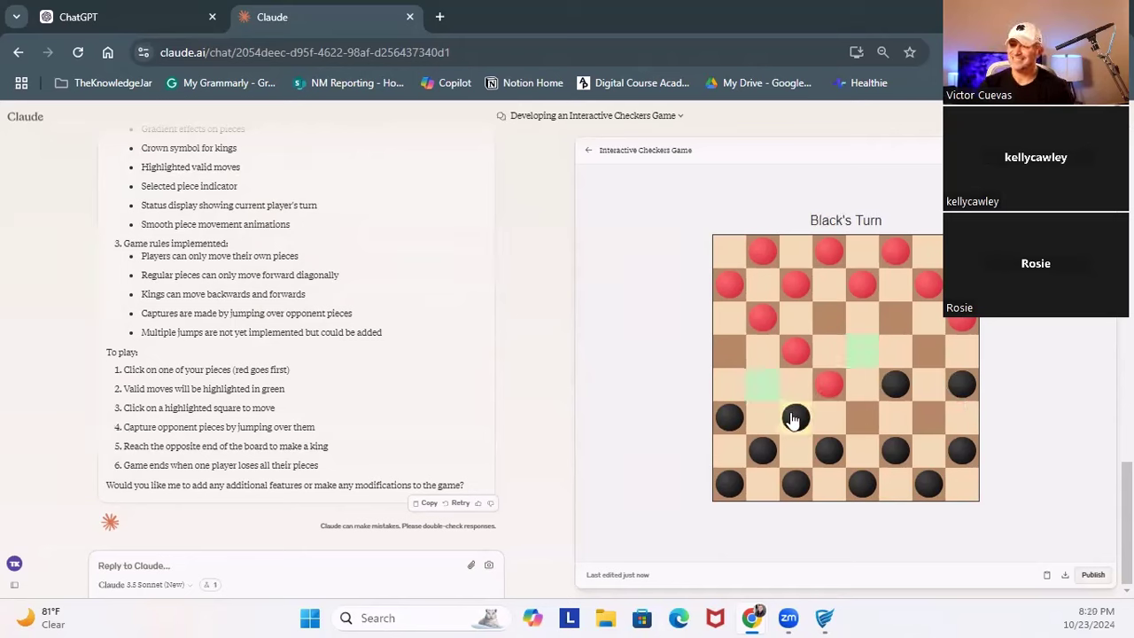
pyautogui.click(857, 357)
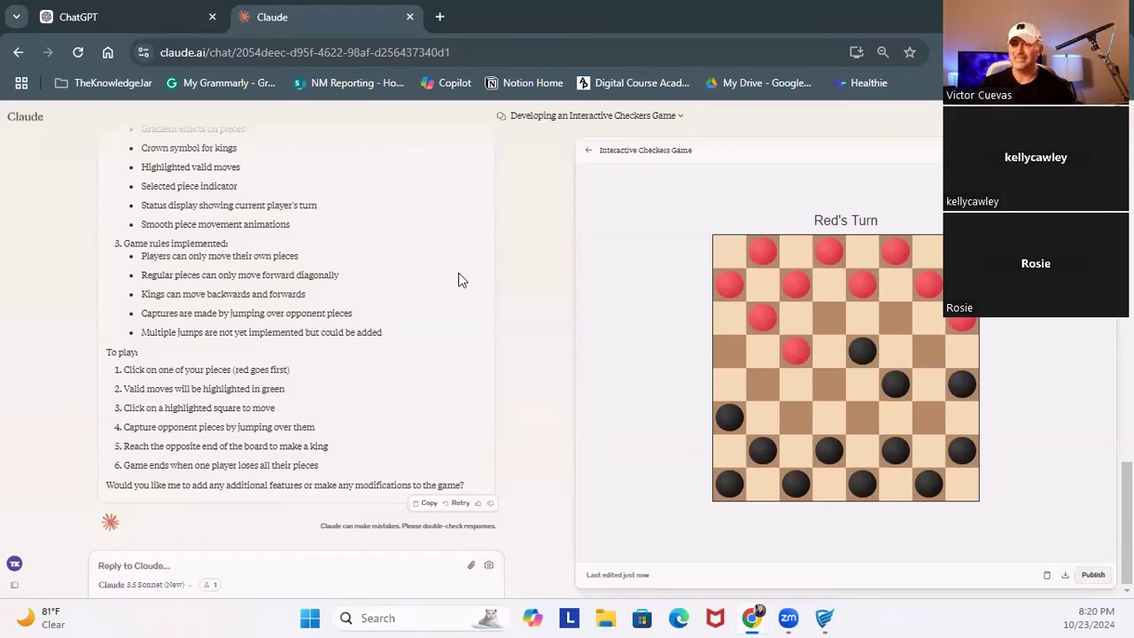
# Compare Claude's playable board with the Web Checkers Game code in ChatGPT, looking through its styles and createBoard function
pyautogui.click(140, 19)
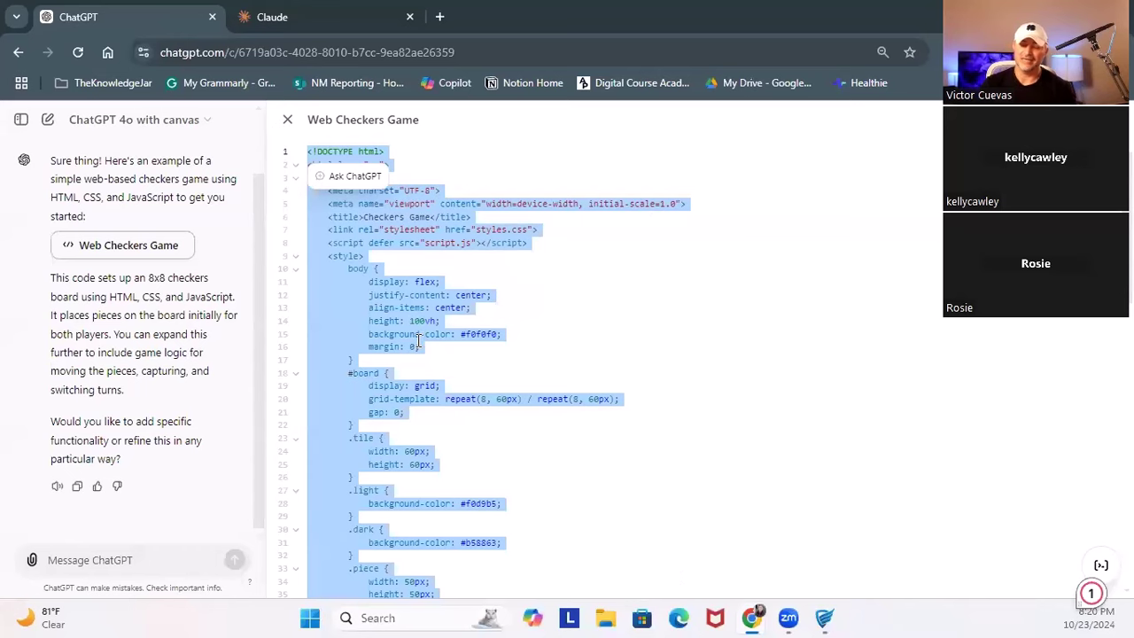
pyautogui.click(310, 23)
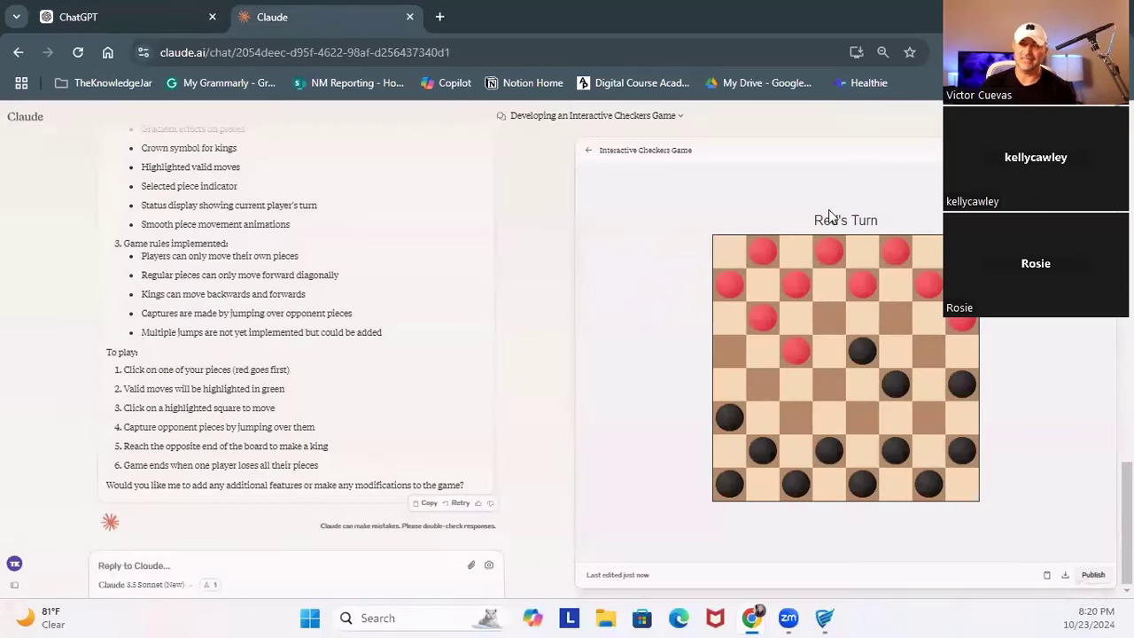
pyautogui.click(130, 22)
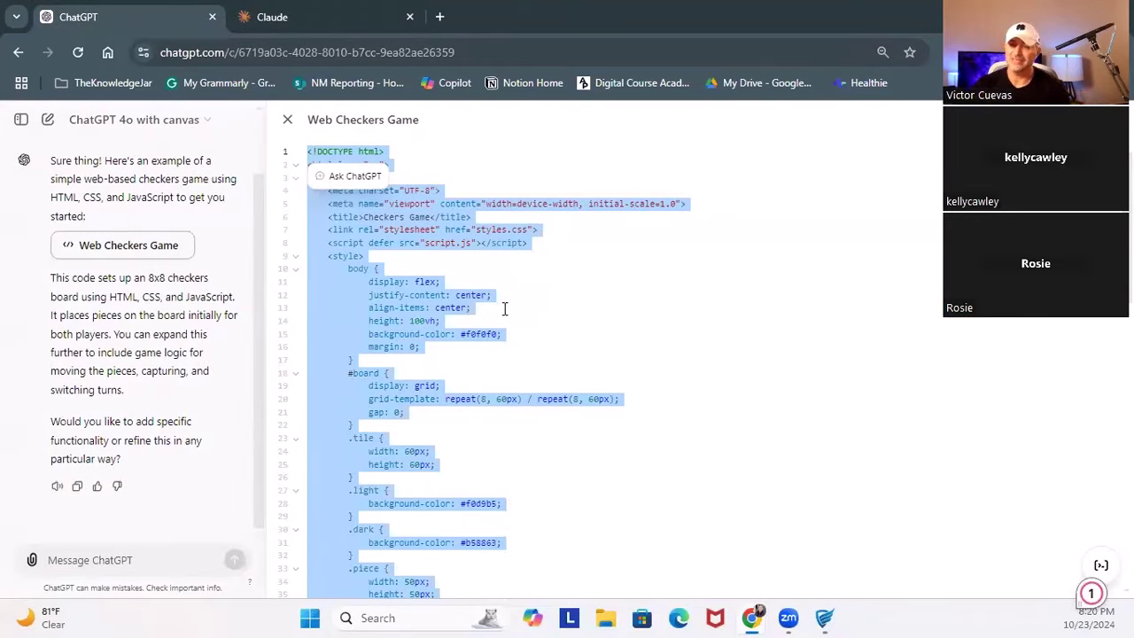
pyautogui.scroll(-10, 687, 408)
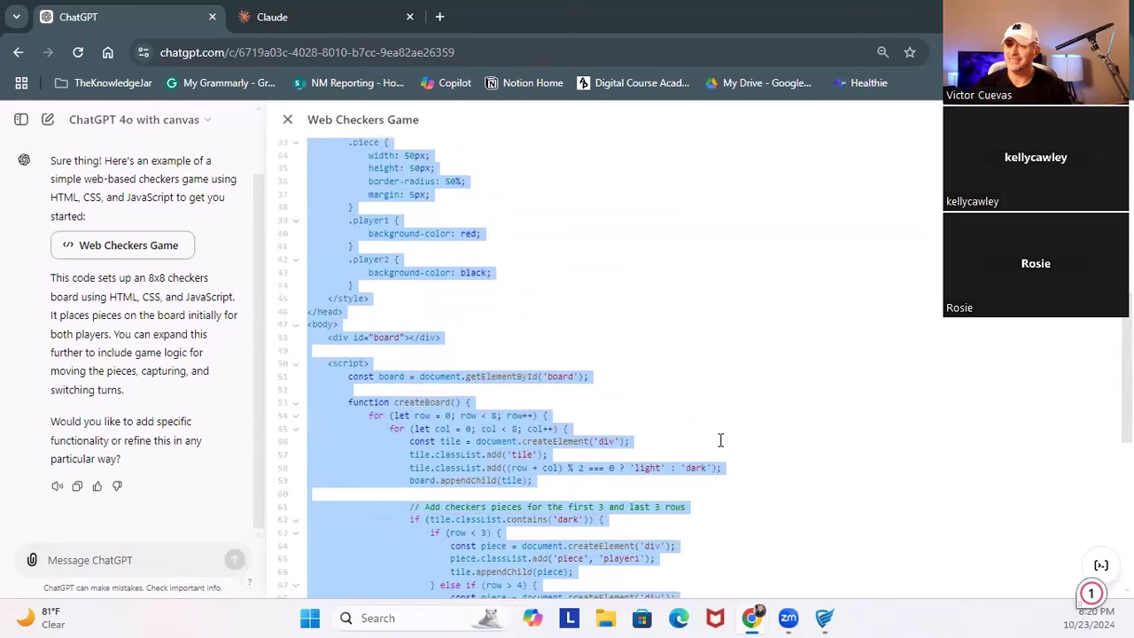
pyautogui.scroll(10, 757, 443)
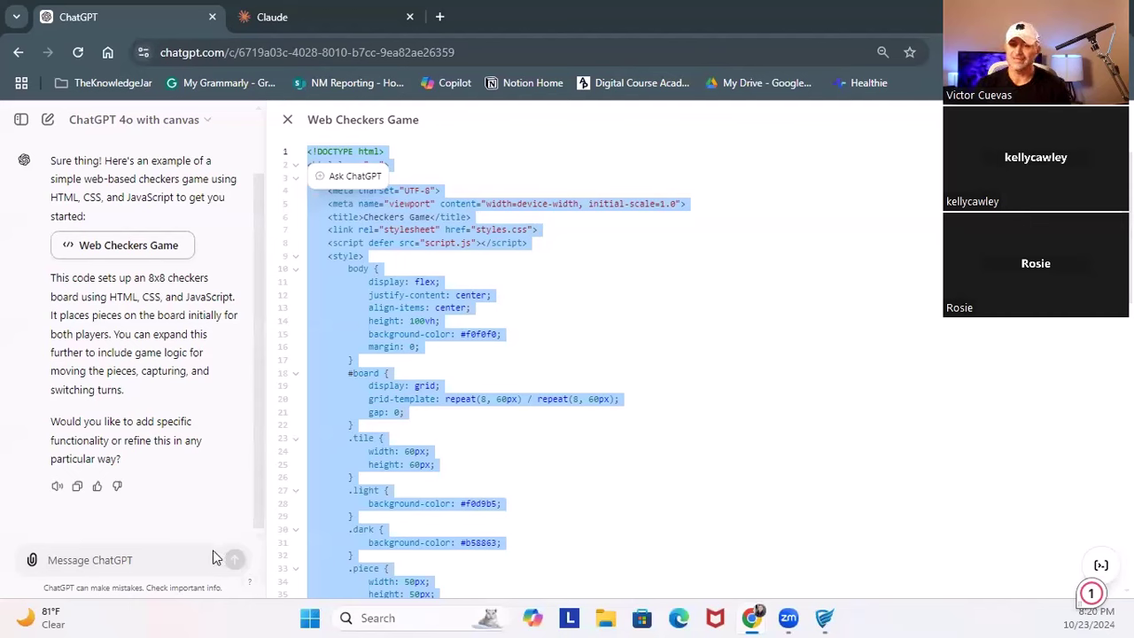
# Send ChatGPT the prompt "create a demo for this game" and read its reply about the edit
pyautogui.click(122, 556)
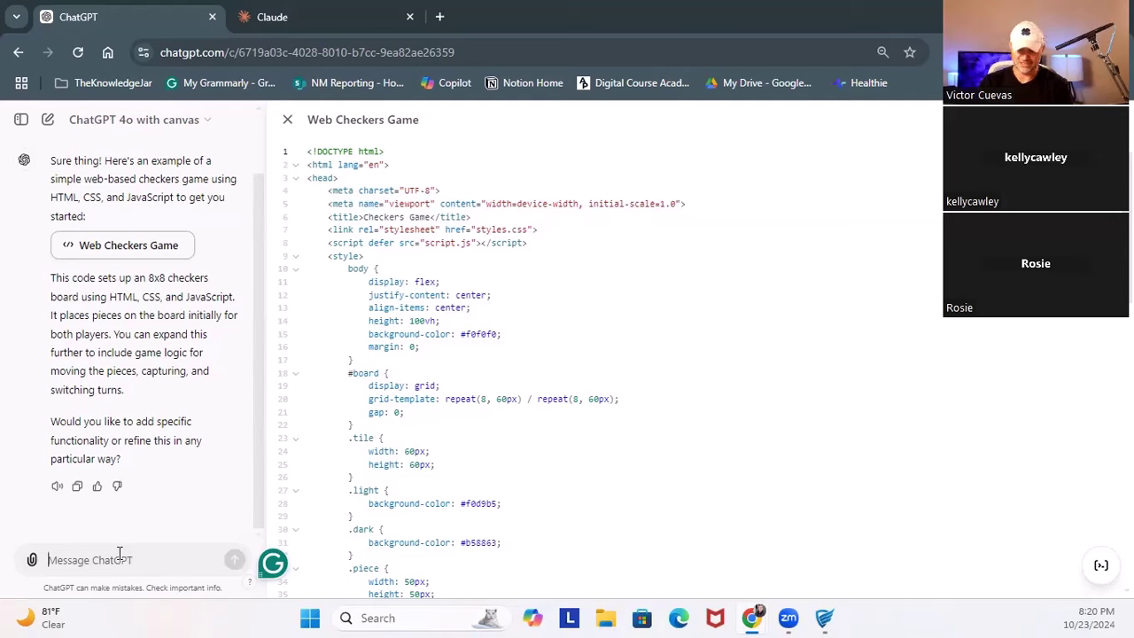
pyautogui.write('crea')
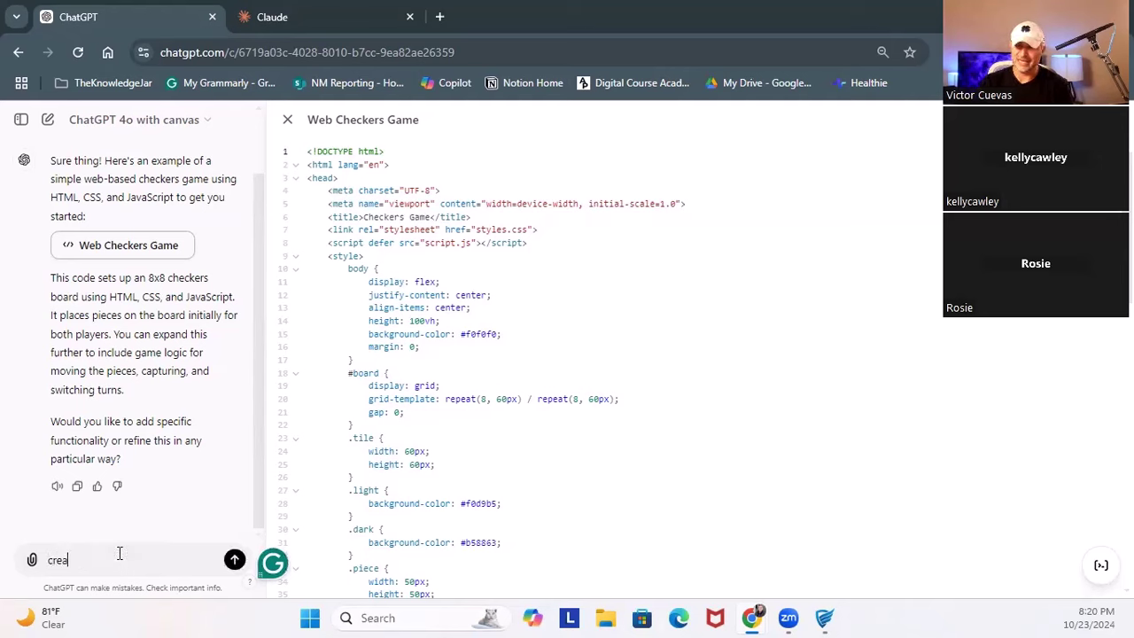
pyautogui.write('te a demo fo')
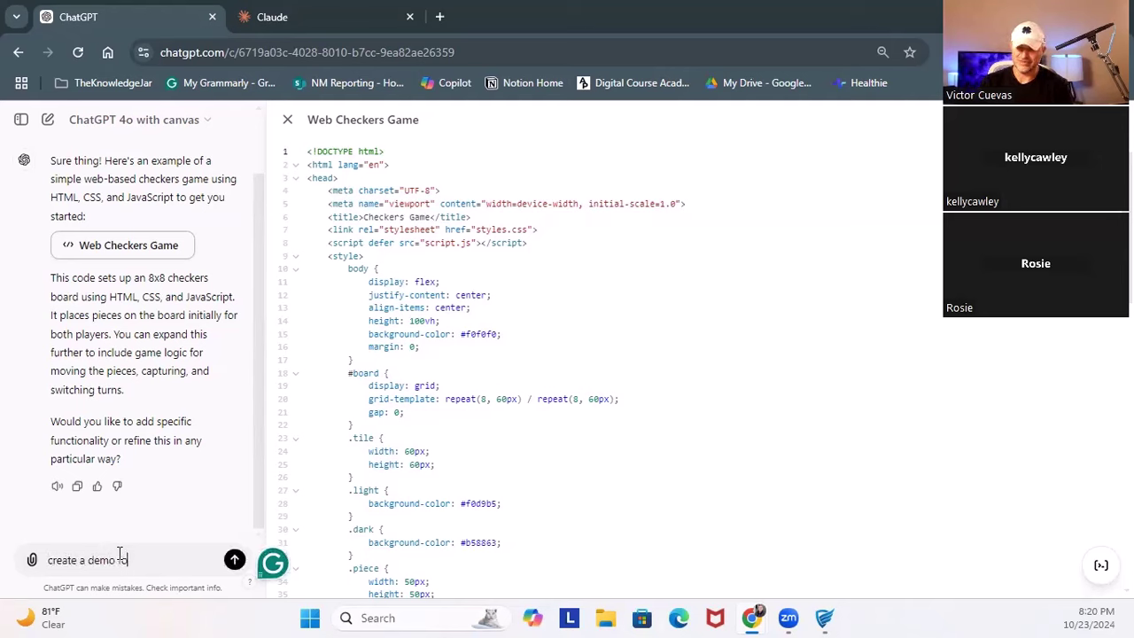
pyautogui.write('r this game')
pyautogui.press('Return')
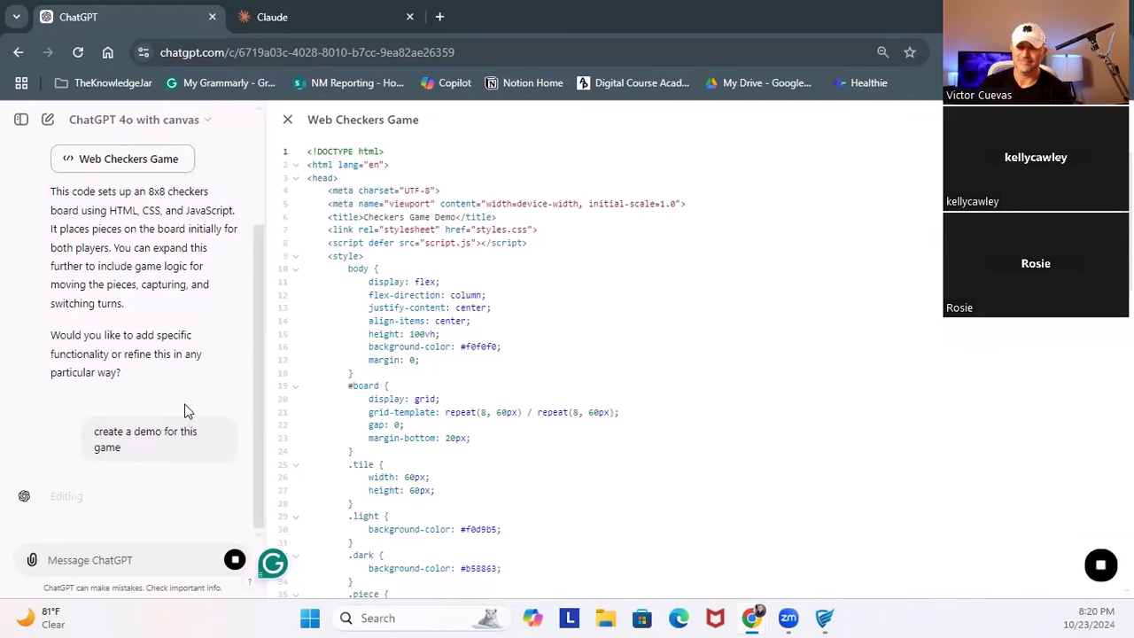
pyautogui.moveTo(209, 395)
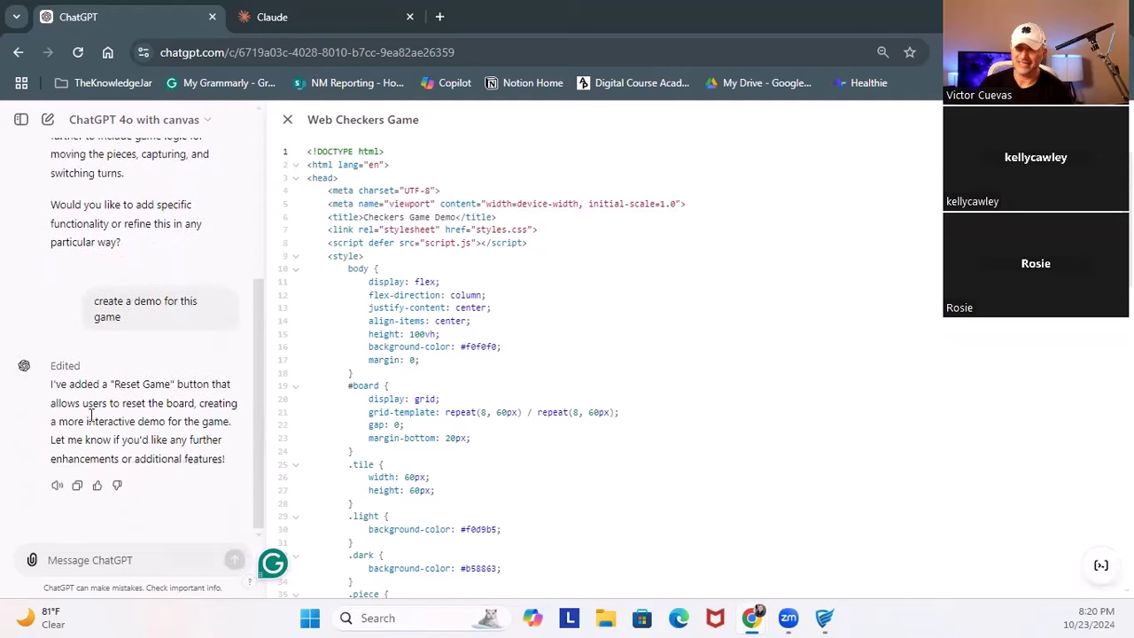
pyautogui.moveTo(82, 407); pyautogui.dragTo(212, 439)
# Ask ChatGPT "Can you launch the game" and read through its instructions for running the HTML file locally
pyautogui.click(136, 559)
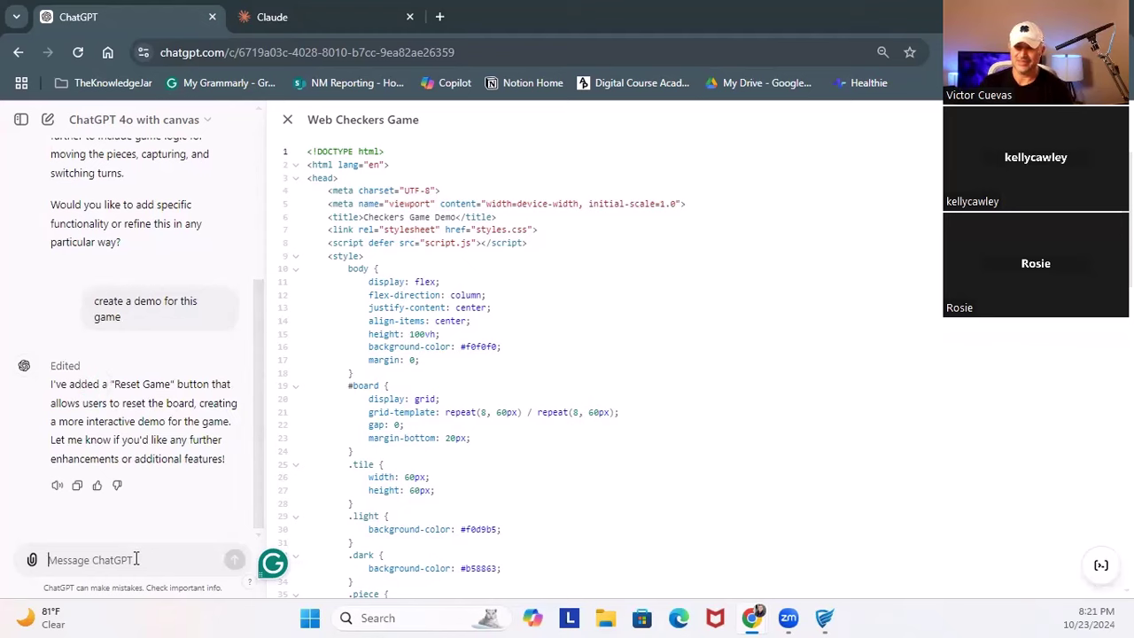
pyautogui.write('Can you launch the game')
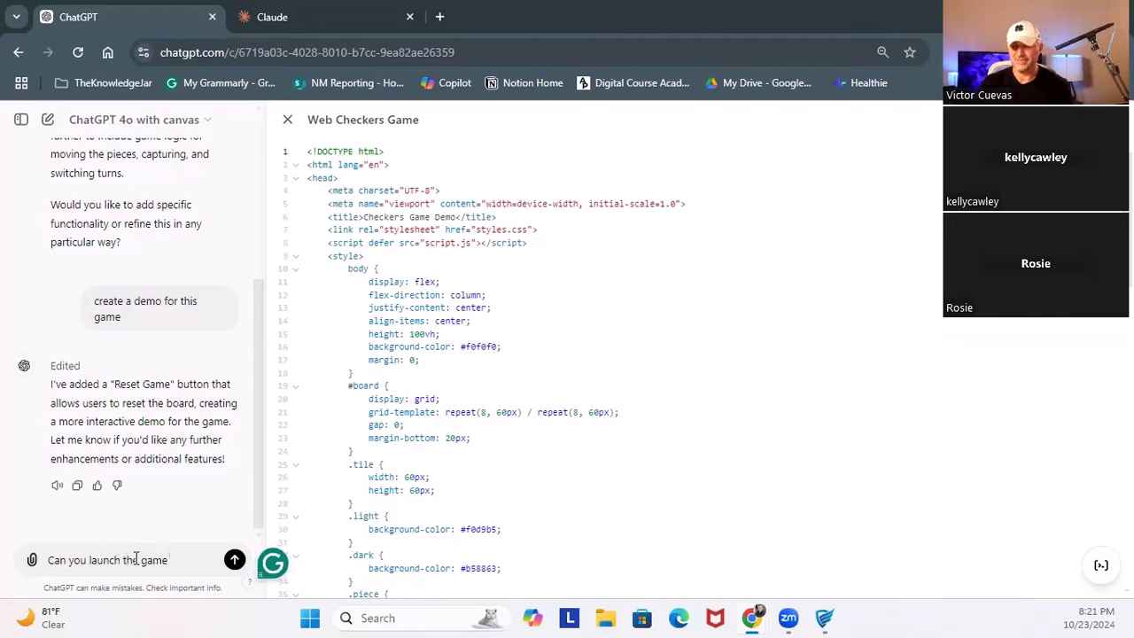
pyautogui.press('Return')
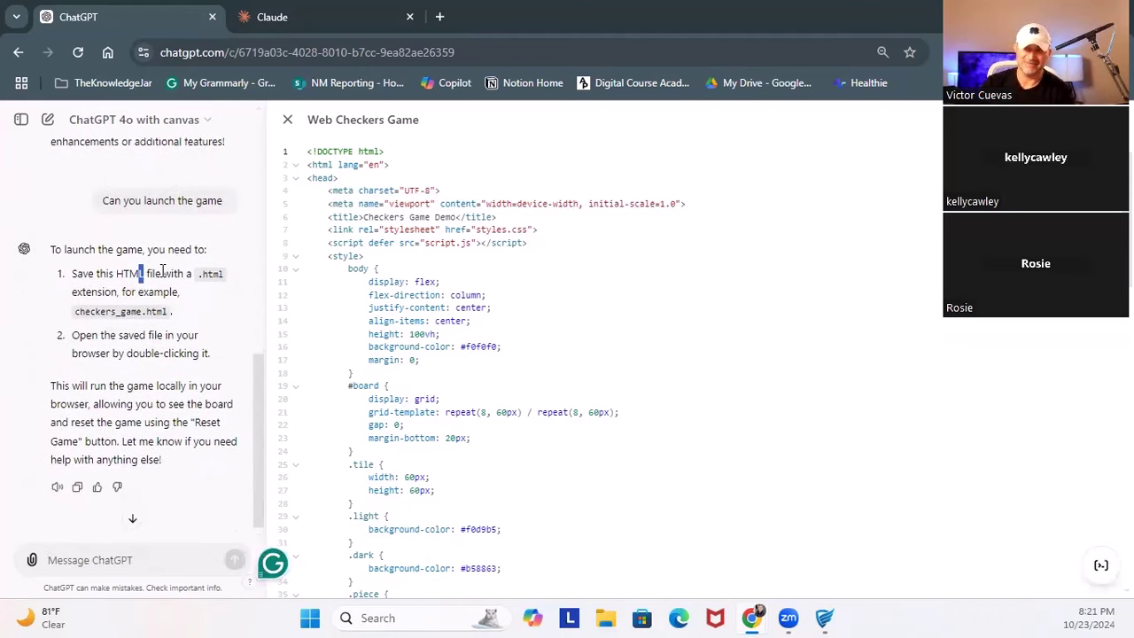
pyautogui.moveTo(175, 272); pyautogui.dragTo(179, 274)
pyautogui.moveTo(121, 335); pyautogui.dragTo(215, 363)
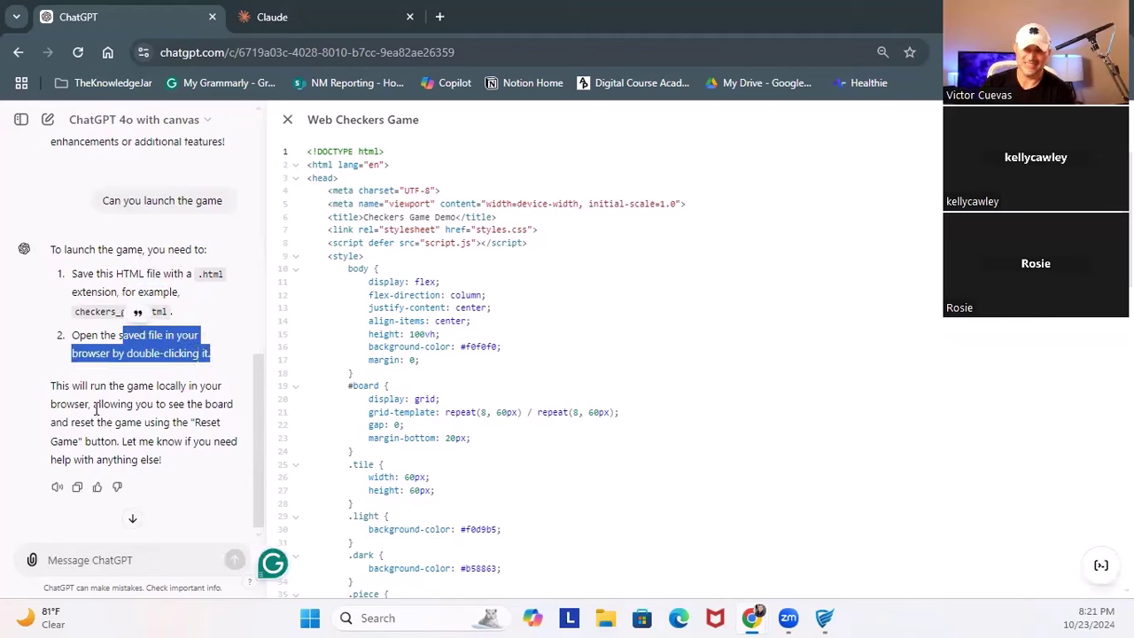
pyautogui.moveTo(102, 387); pyautogui.dragTo(213, 447)
pyautogui.click(186, 381)
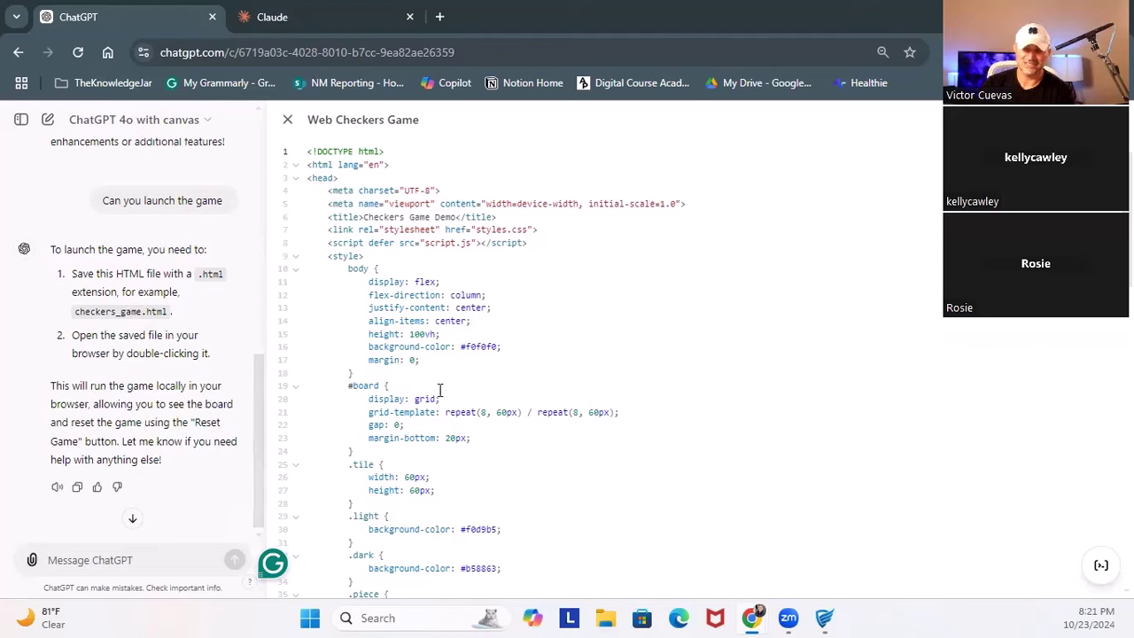
# Copy the entire updated checkers code from the canvas and paste it into a new Notepad document
pyautogui.scroll(-1, 181, 355)
pyautogui.scroll(-15, 519, 468)
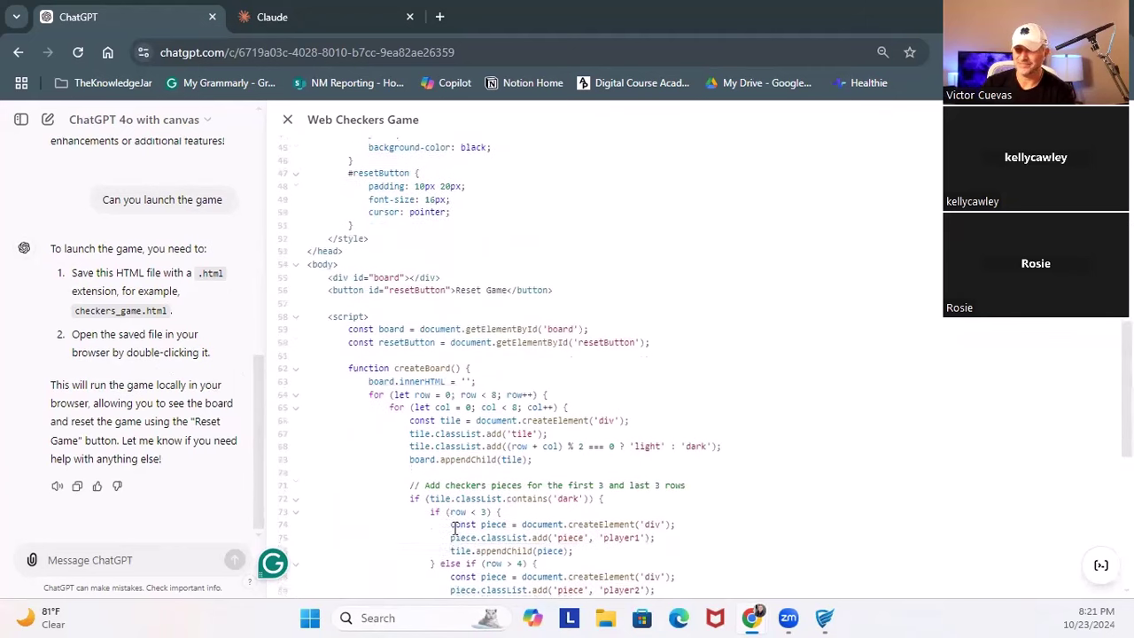
pyautogui.moveTo(450, 369); pyautogui.dragTo(288, 112)
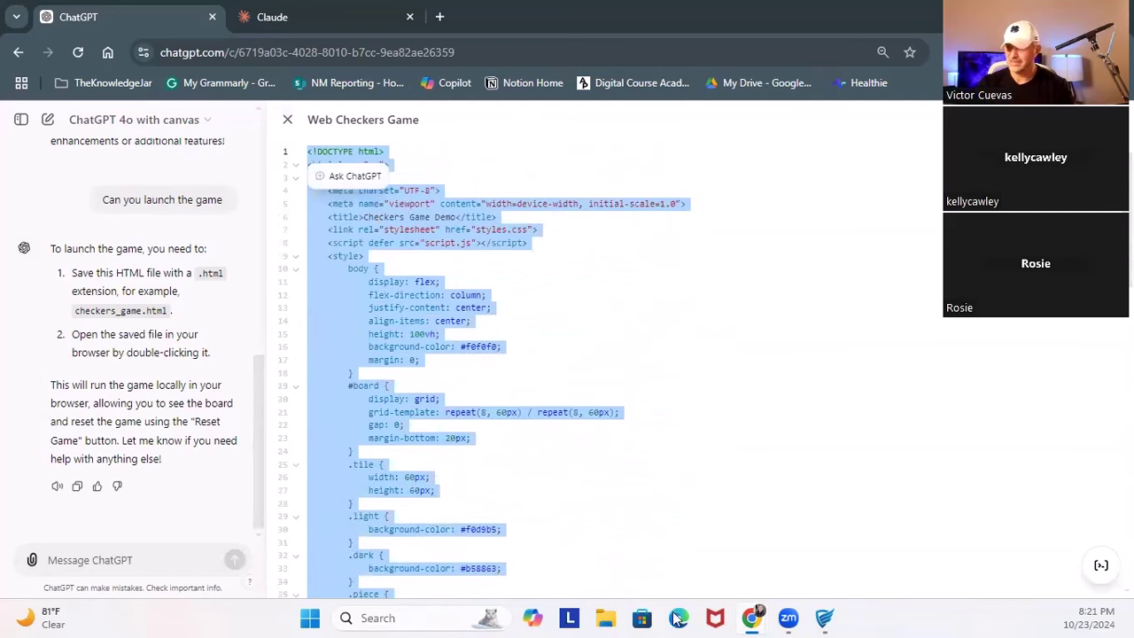
pyautogui.click(441, 618)
pyautogui.write('note')
pyautogui.press('Return')
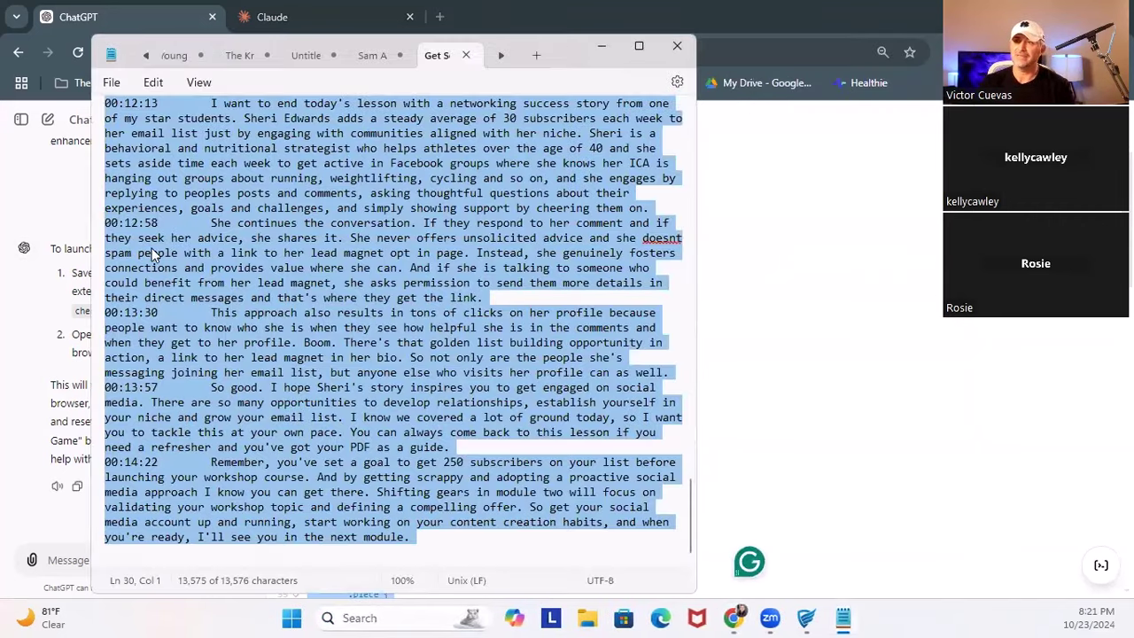
pyautogui.click(536, 55)
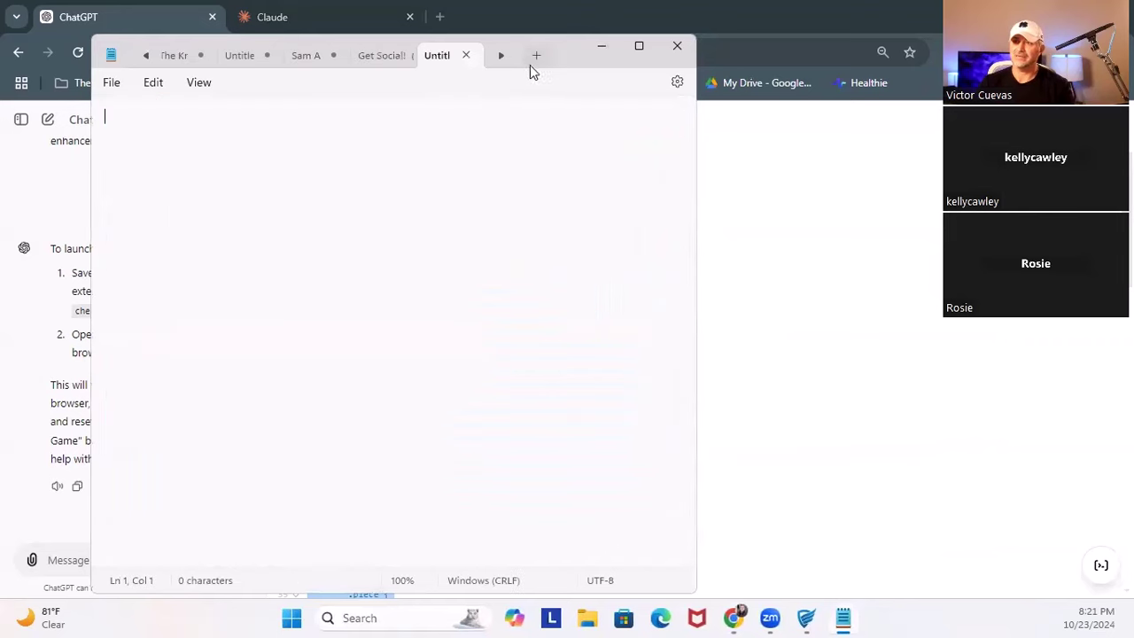
pyautogui.hotkey('ctrl', 'v')
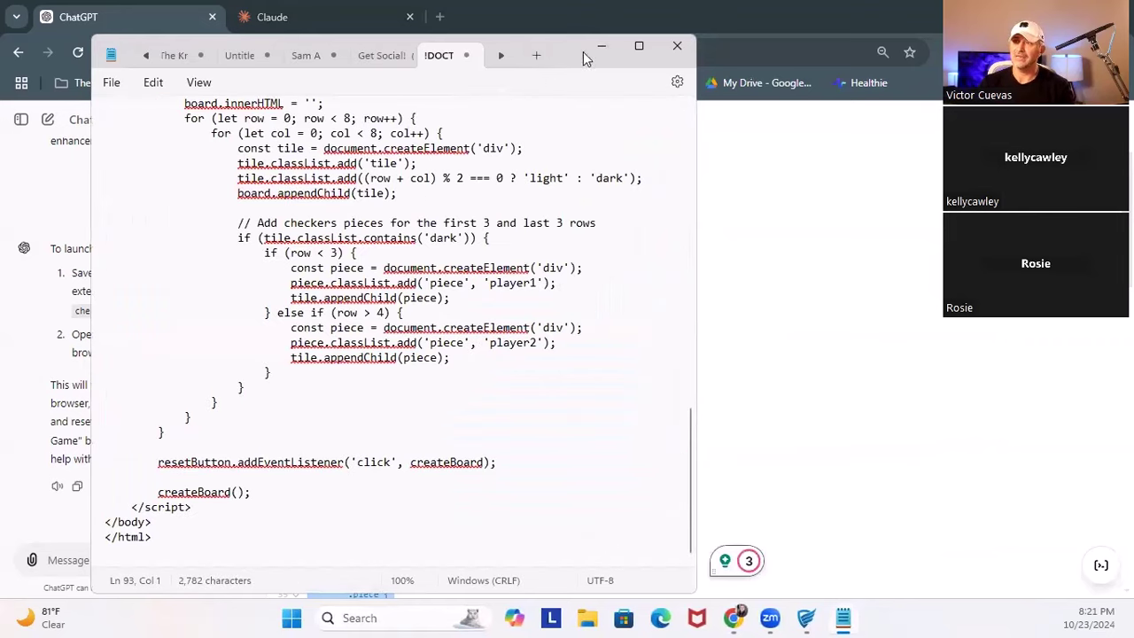
pyautogui.click(601, 46)
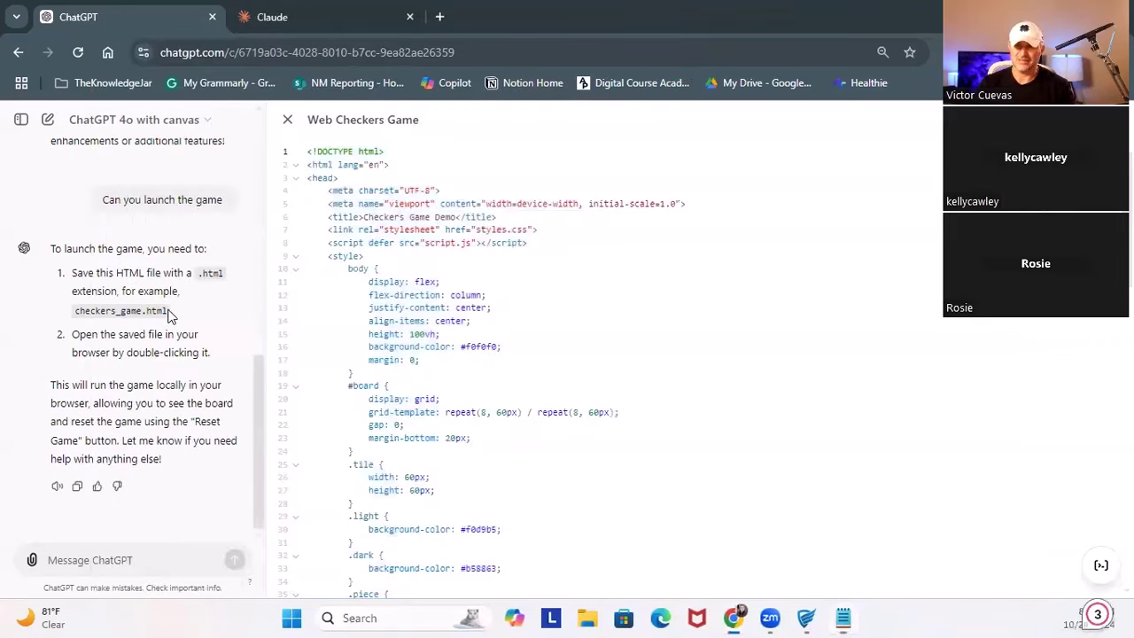
# Save the Notepad document to the Desktop as checkers_game.html, using the file name copied from ChatGPT's instructions
pyautogui.doubleClick(152, 310)
pyautogui.hotkey('ctrl', 'c')
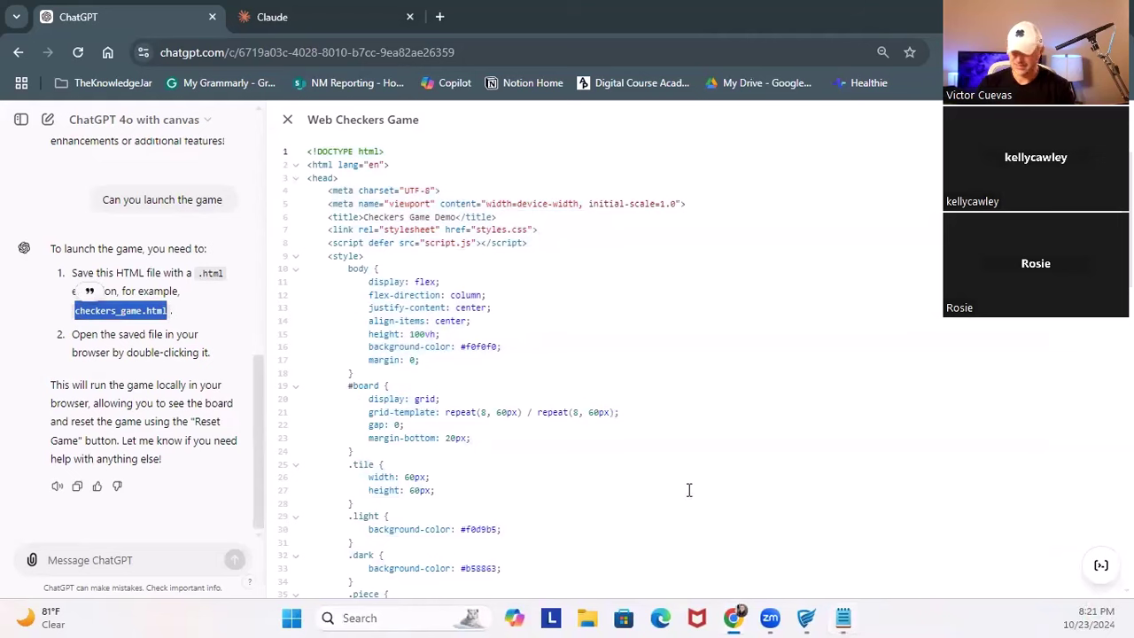
pyautogui.click(843, 617)
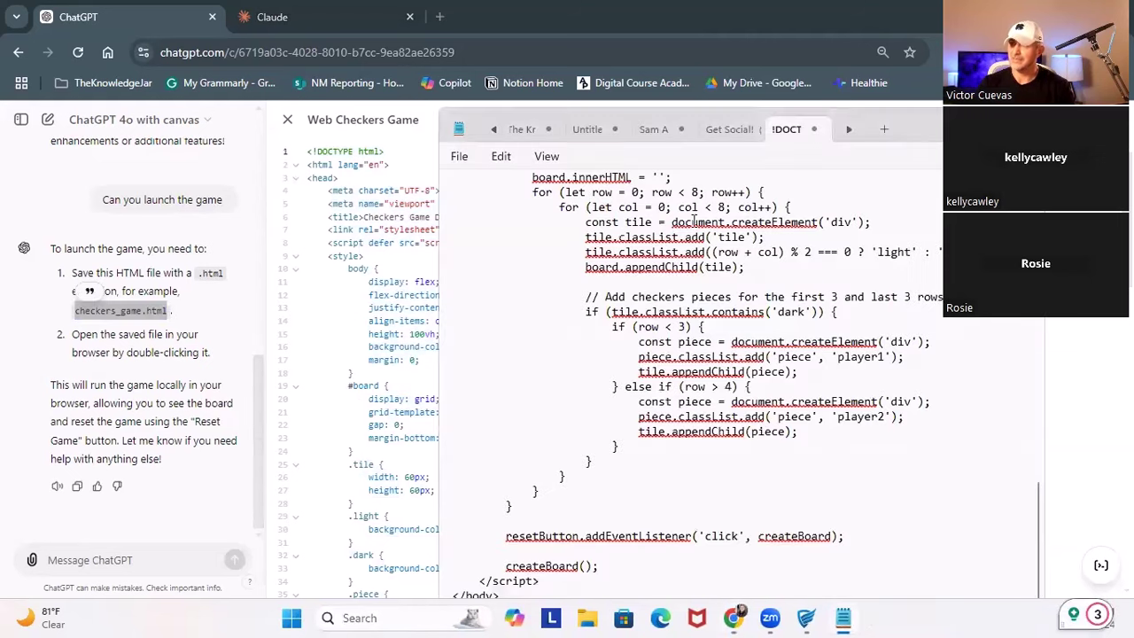
pyautogui.click(460, 162)
pyautogui.click(477, 296)
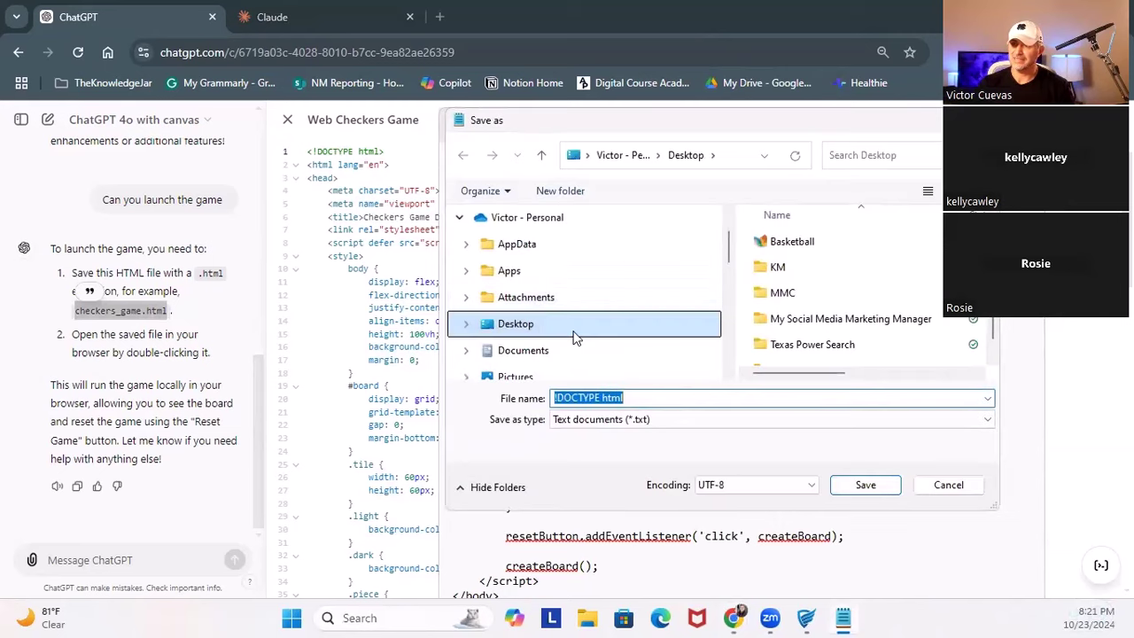
pyautogui.moveTo(667, 398); pyautogui.dragTo(534, 390)
pyautogui.hotkey('ctrl', 'v')
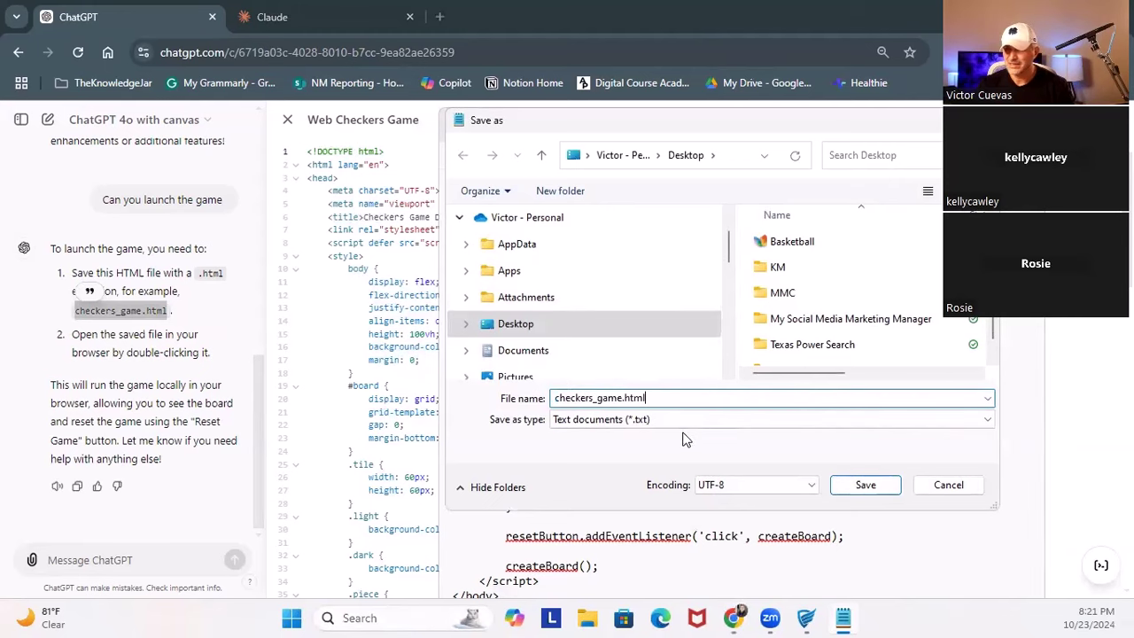
pyautogui.click(851, 485)
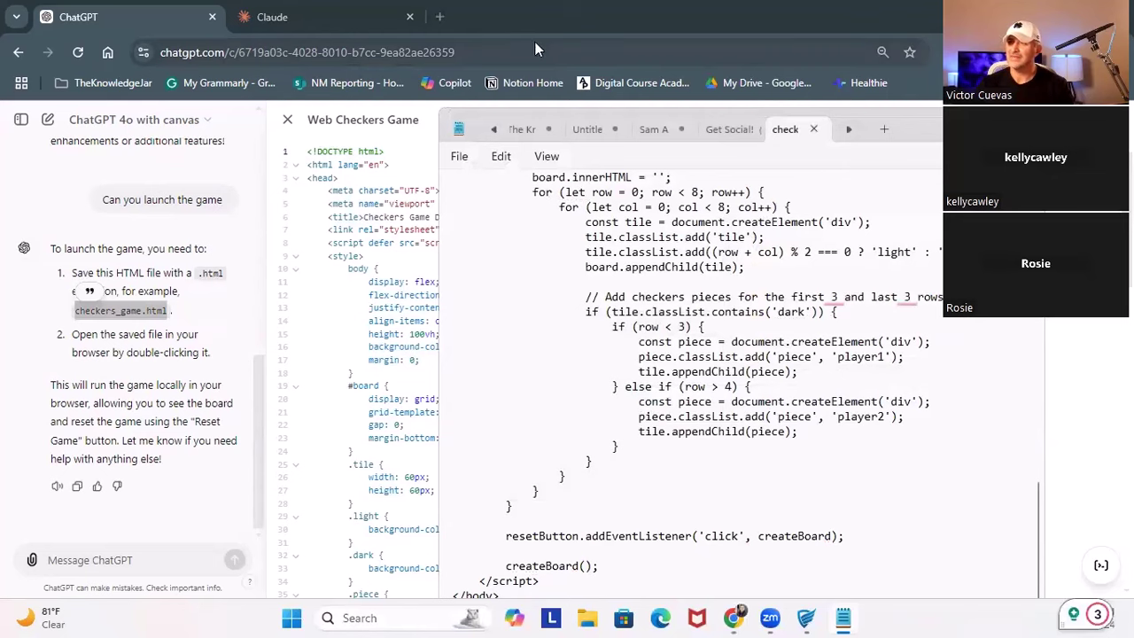
# Open the saved checkers_game.html file from the Desktop in a Chrome tab
pyautogui.click(440, 18)
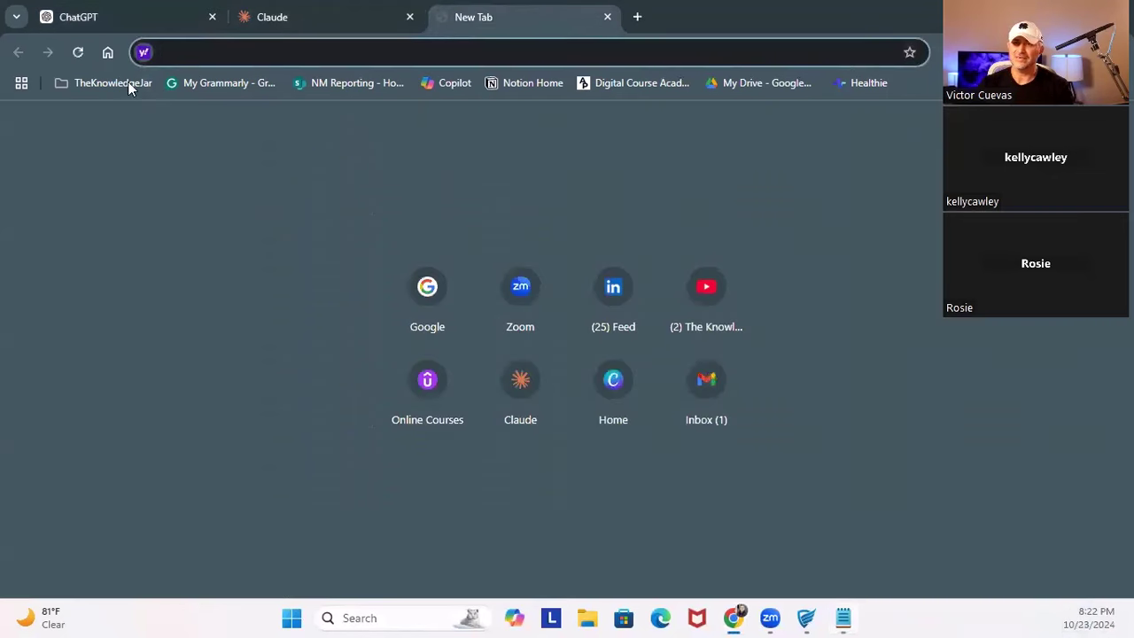
pyautogui.click(594, 617)
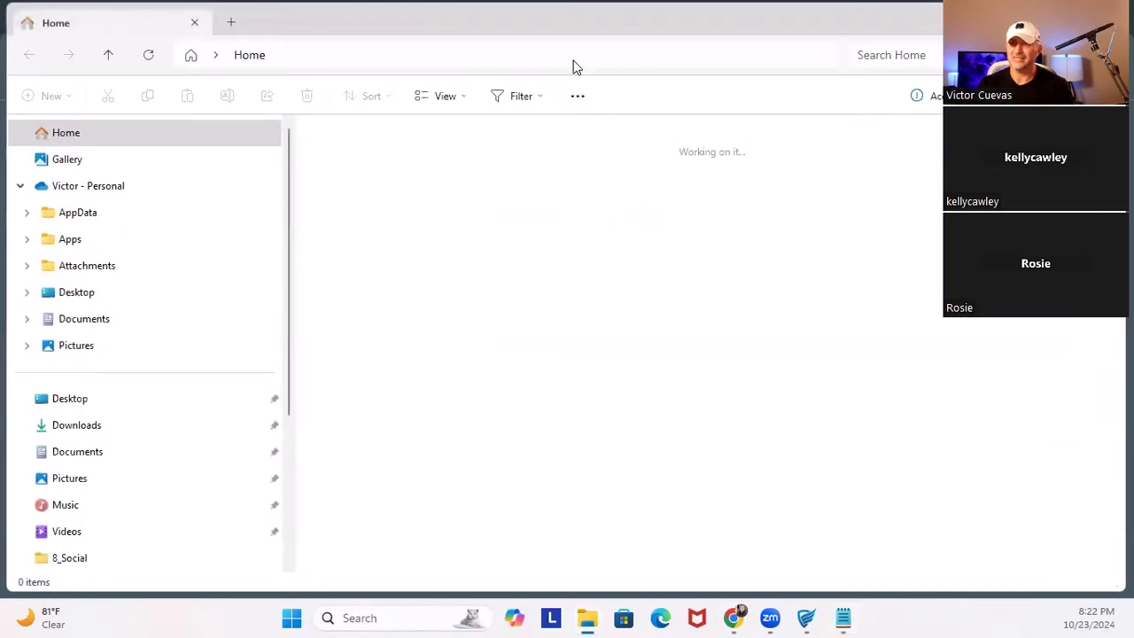
pyautogui.hotkey('alt', 'Tab')
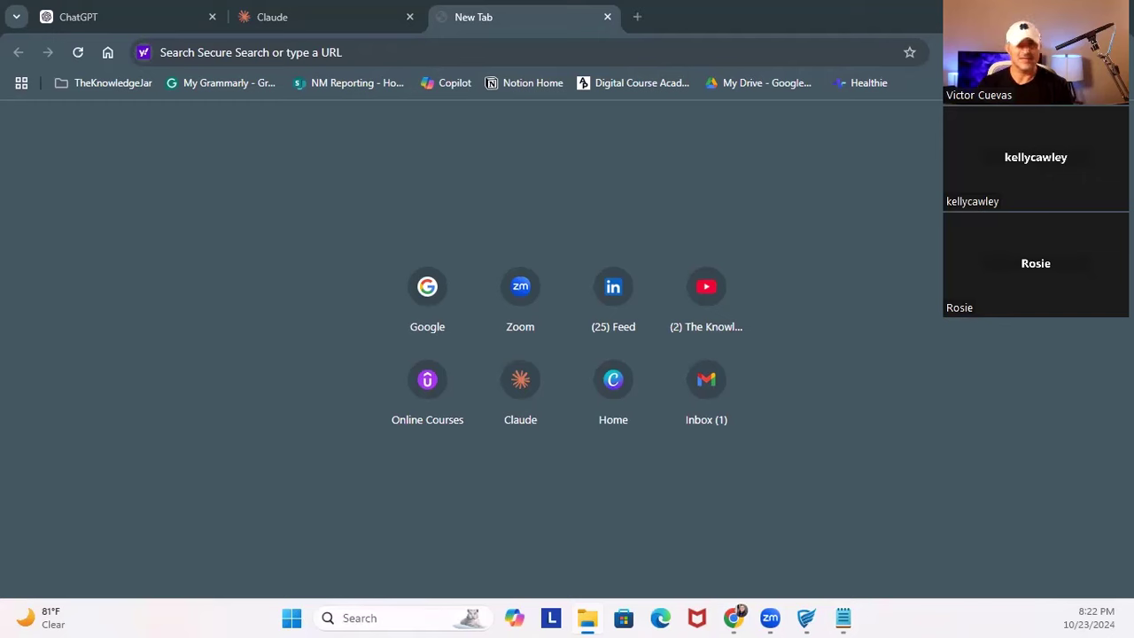
pyautogui.moveTo(214, 183); pyautogui.dragTo(453, 210)
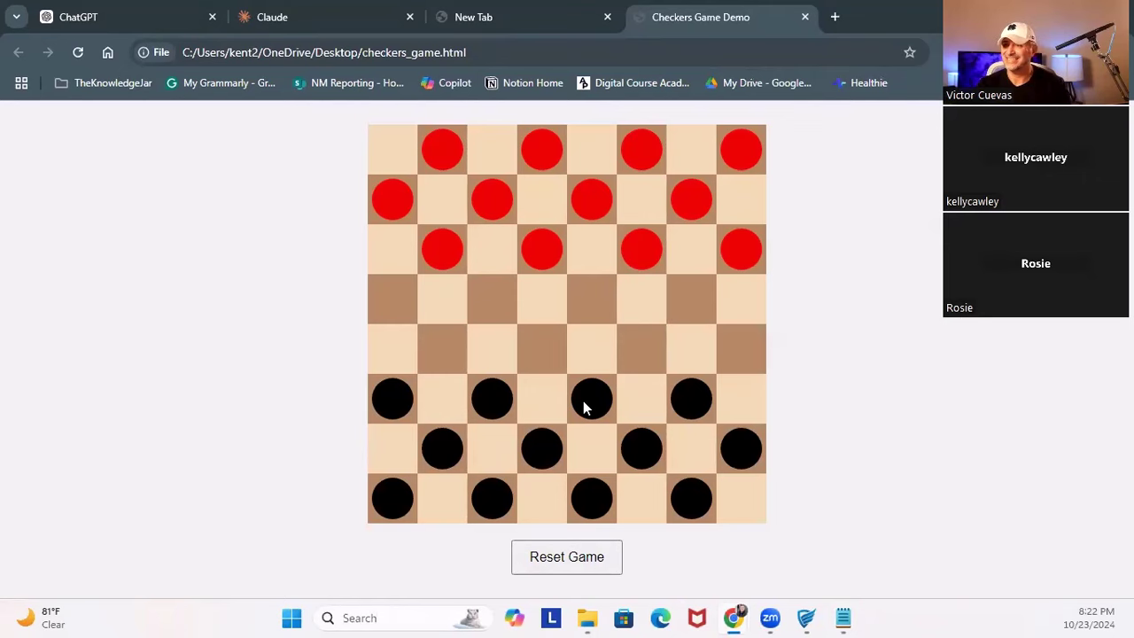
# Compare Claude's playable checkers game with the Web Checkers Game code in ChatGPT's canvas
pyautogui.click(299, 18)
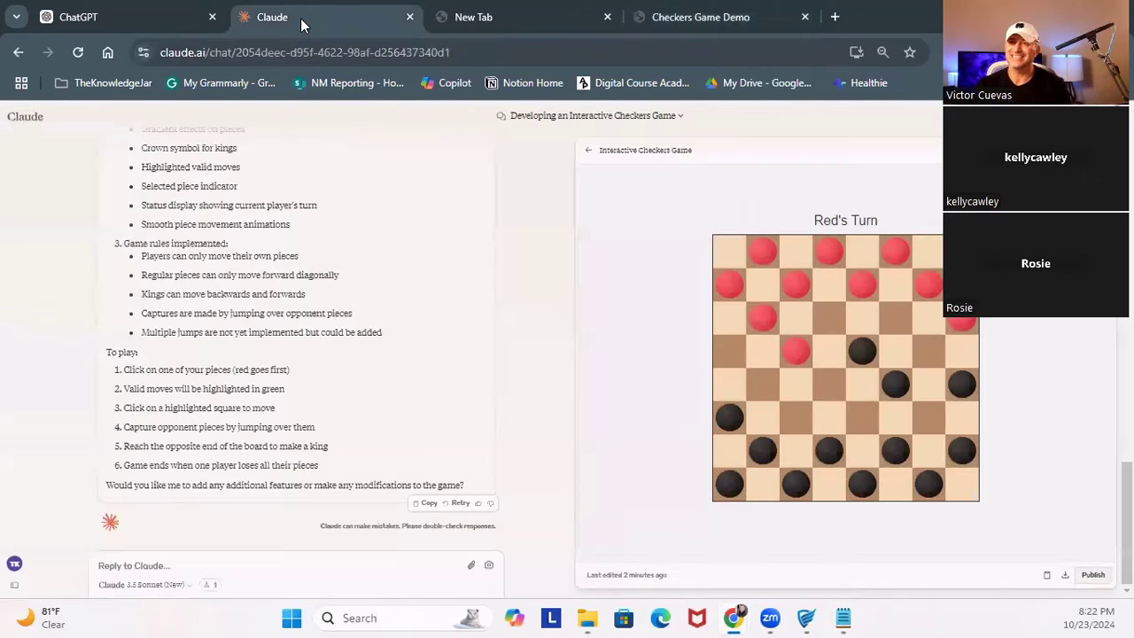
pyautogui.click(143, 26)
pyautogui.click(372, 25)
pyautogui.click(141, 17)
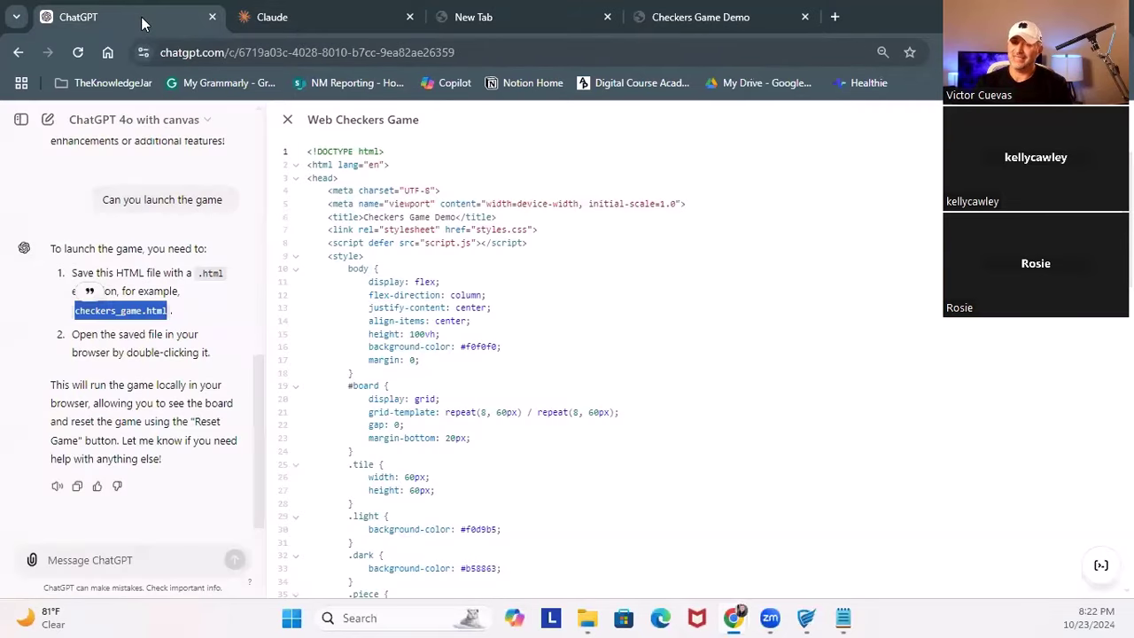
pyautogui.click(324, 24)
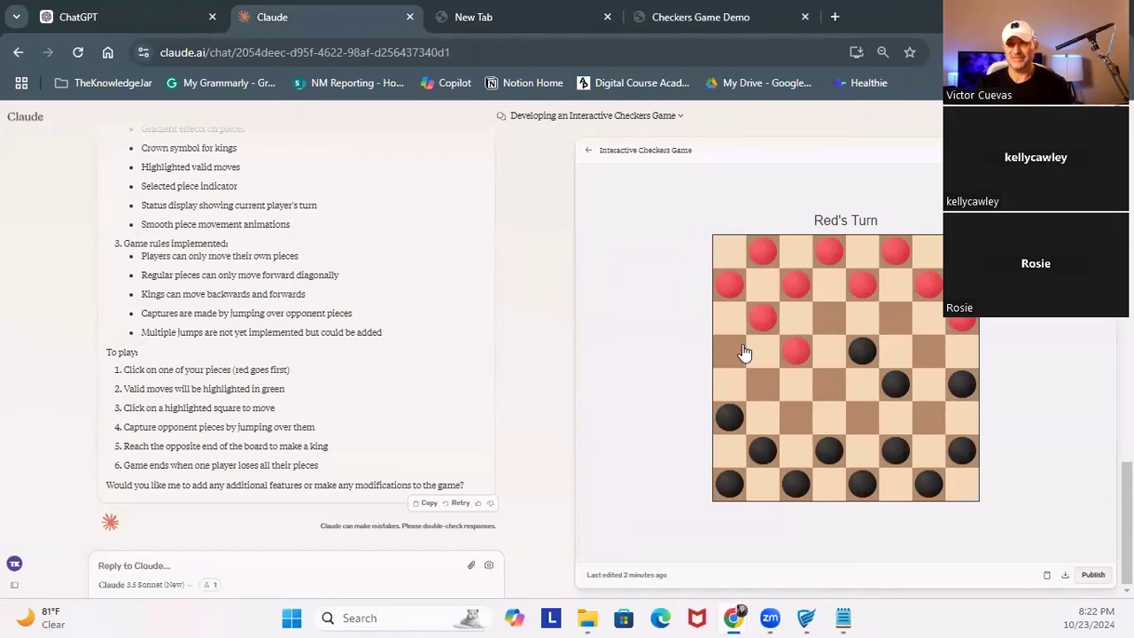
pyautogui.click(88, 20)
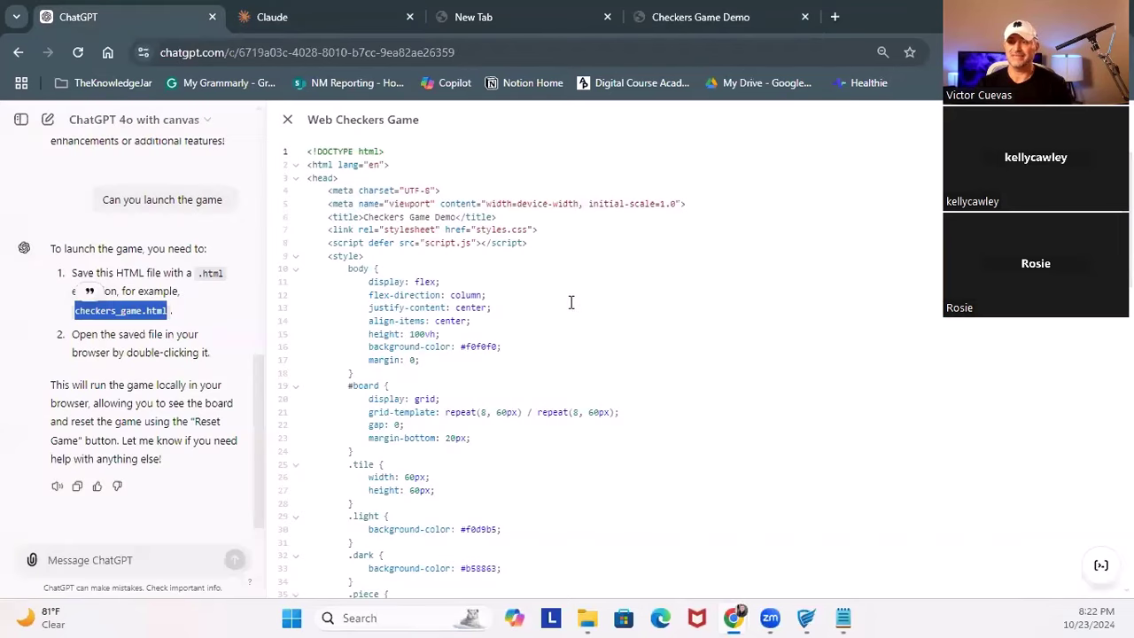
pyautogui.moveTo(312, 155); pyautogui.dragTo(680, 619)
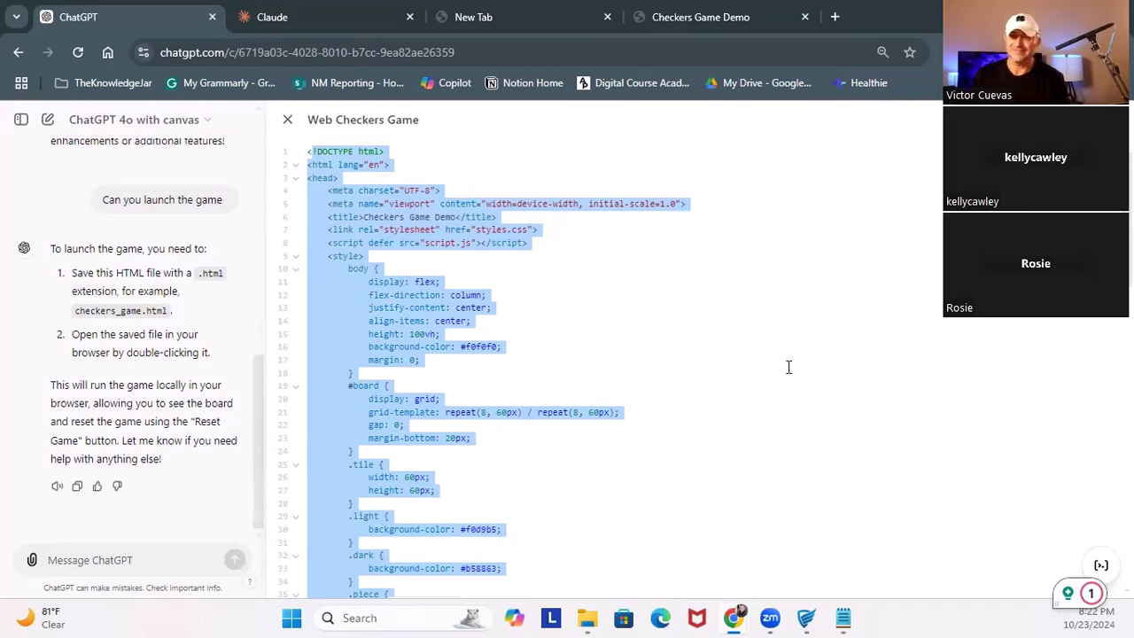
pyautogui.click(122, 562)
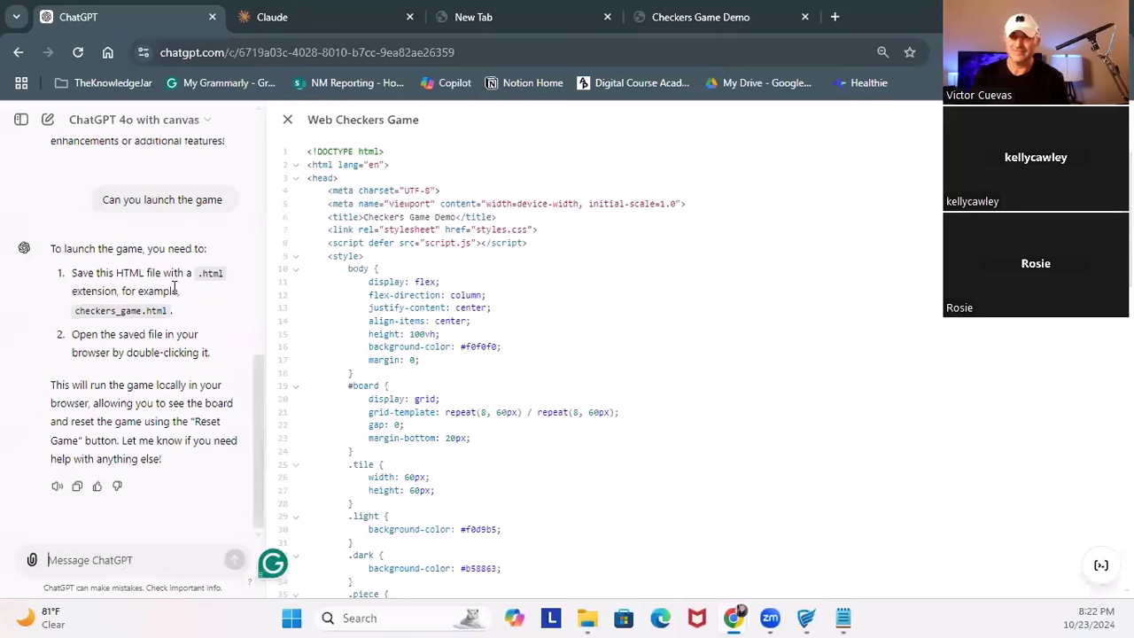
# Start a new ChatGPT 4o with canvas chat, send the prompt "Create a logic puzzle" and read the reply
pyautogui.click(181, 131)
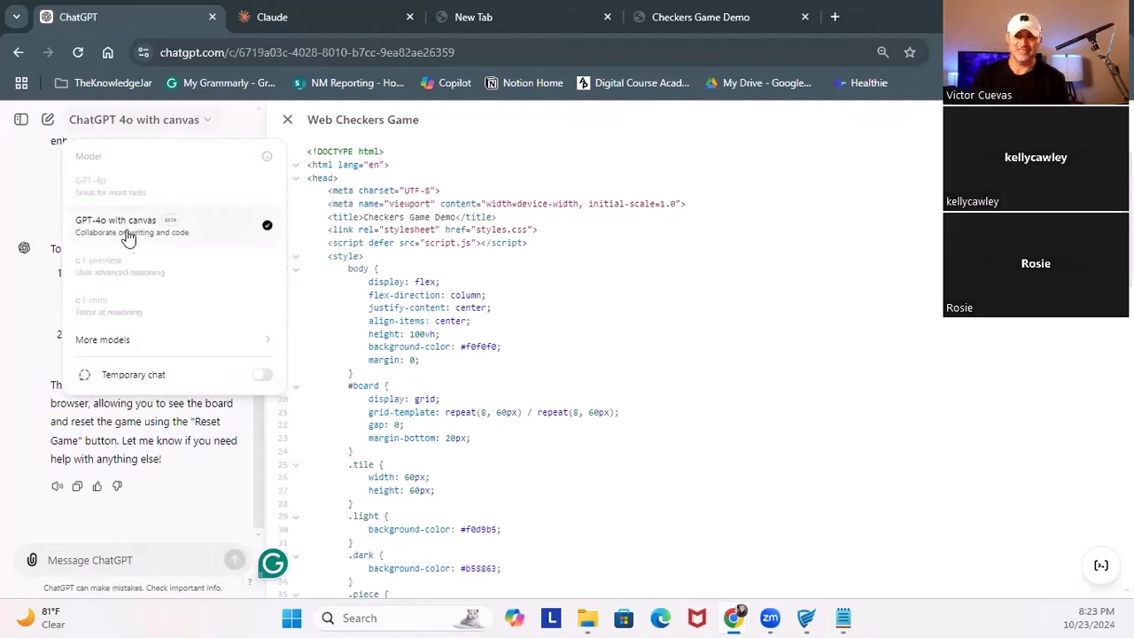
pyautogui.click(48, 118)
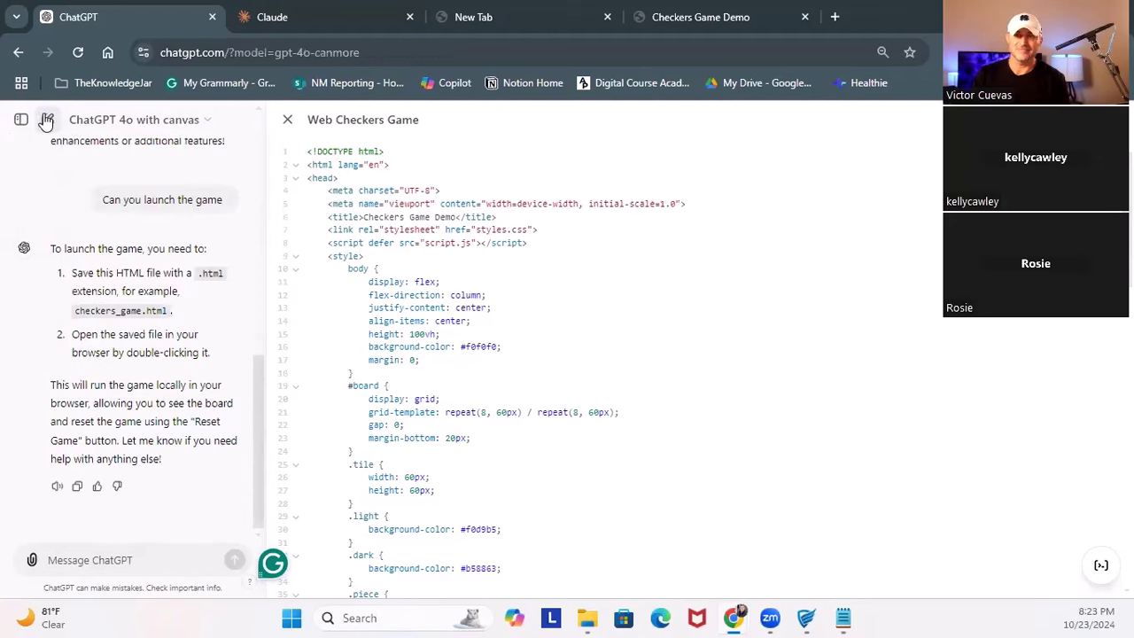
pyautogui.click(48, 119)
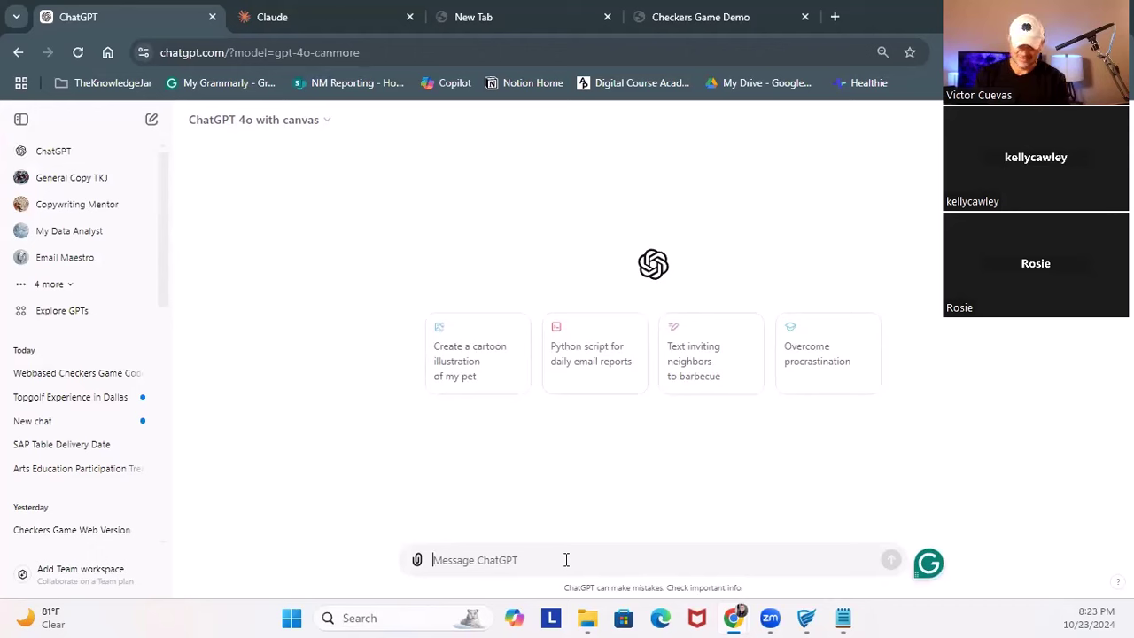
pyautogui.write('c pu')
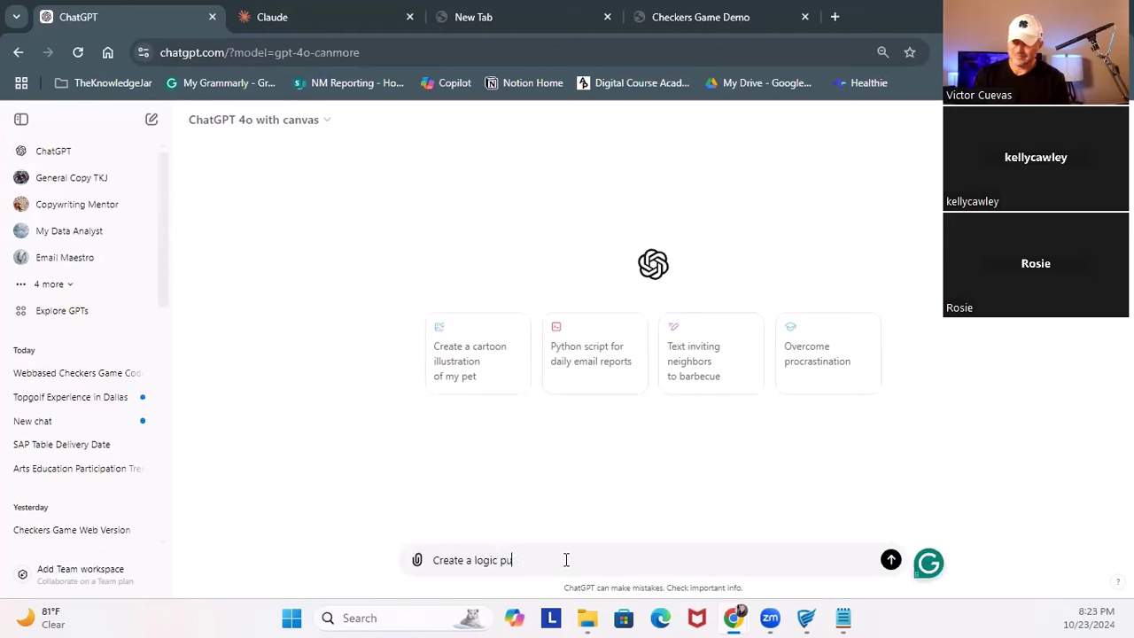
pyautogui.write('reate a logic puzze')
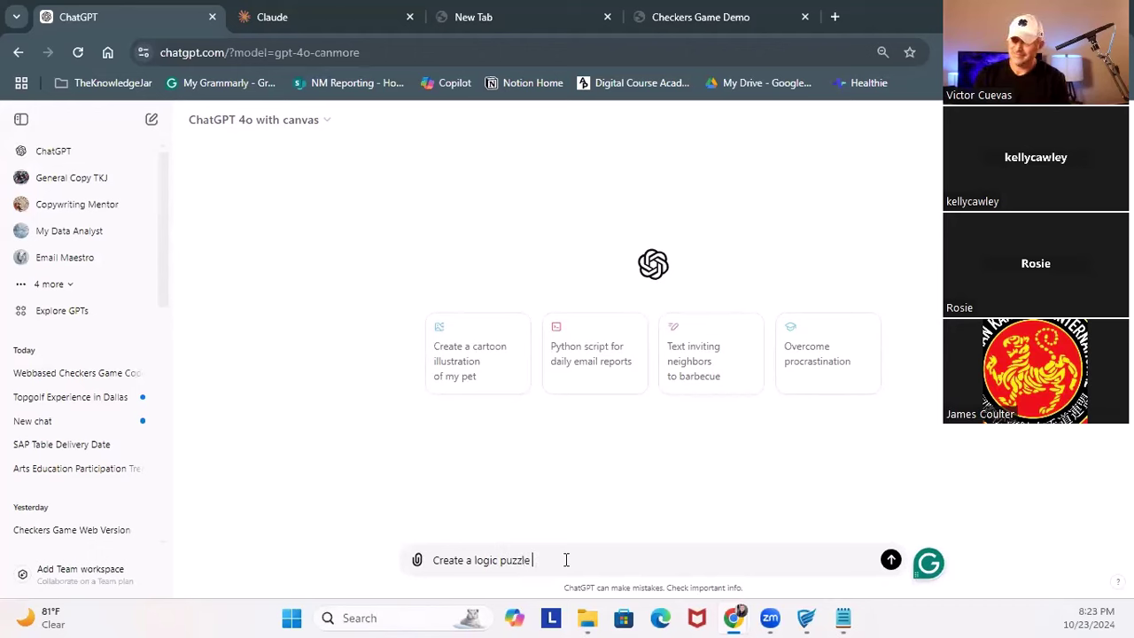
pyautogui.press('Return')
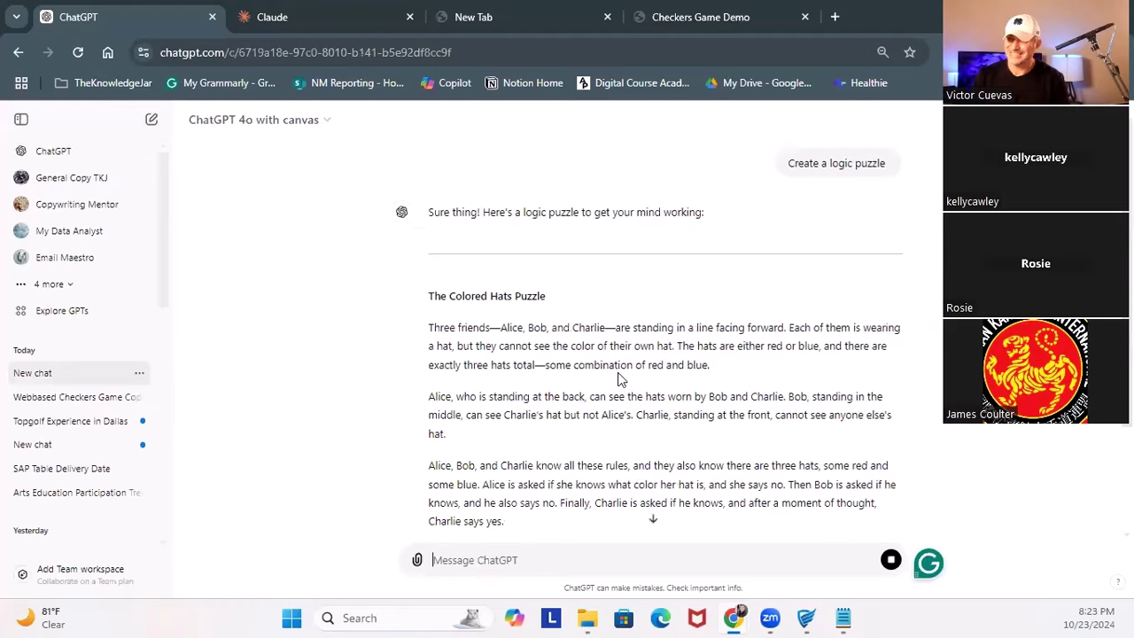
pyautogui.scroll(-2, 611, 434)
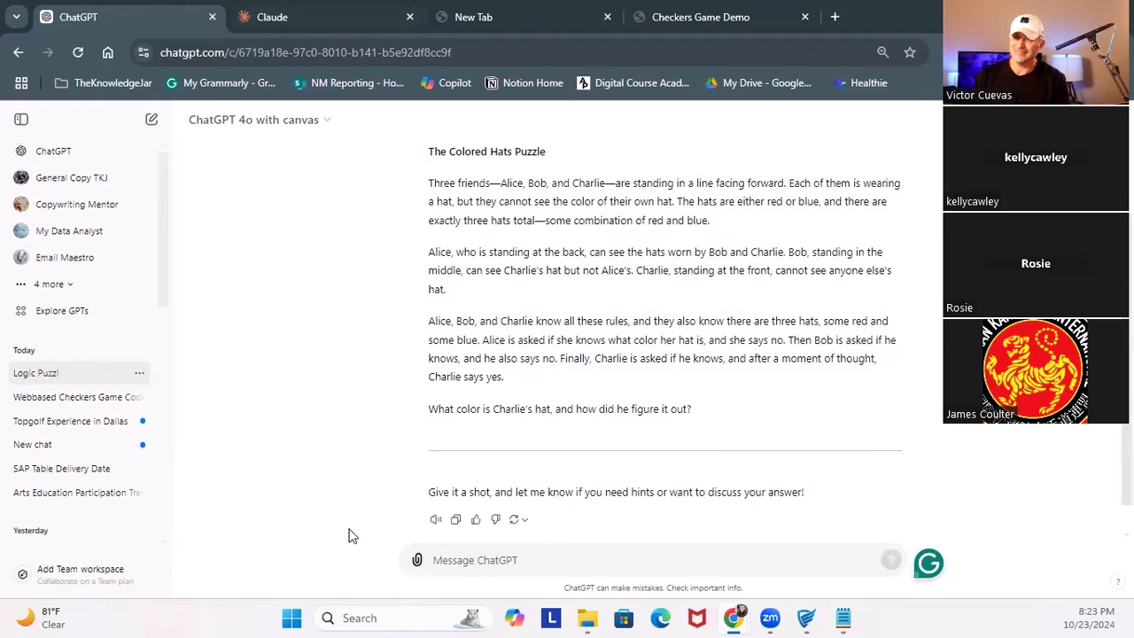
# Send the follow-up prompt "Create a logic puzzle online game" and review the resulting canvas document
pyautogui.write('Creaet')
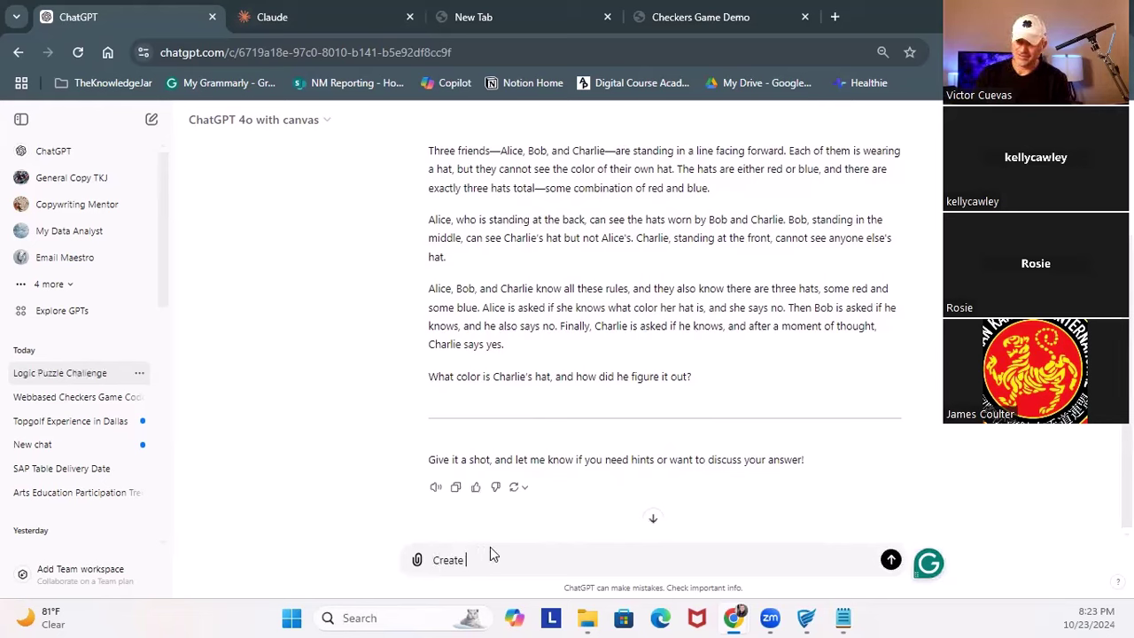
pyautogui.write(' a logic puzz')
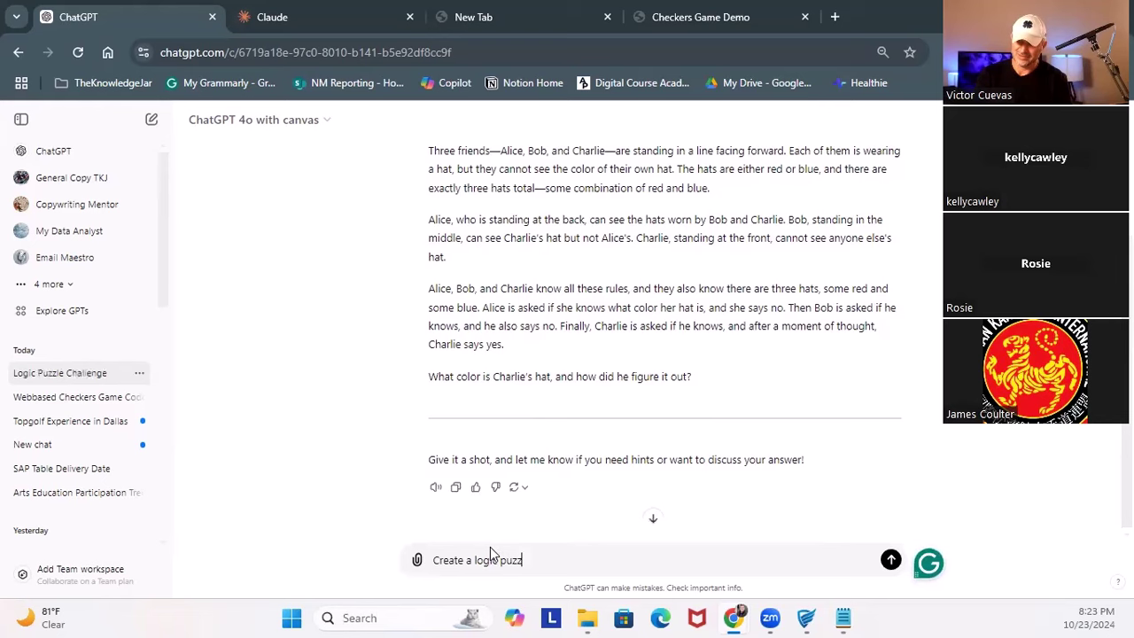
pyautogui.write('le online game')
pyautogui.press('Return')
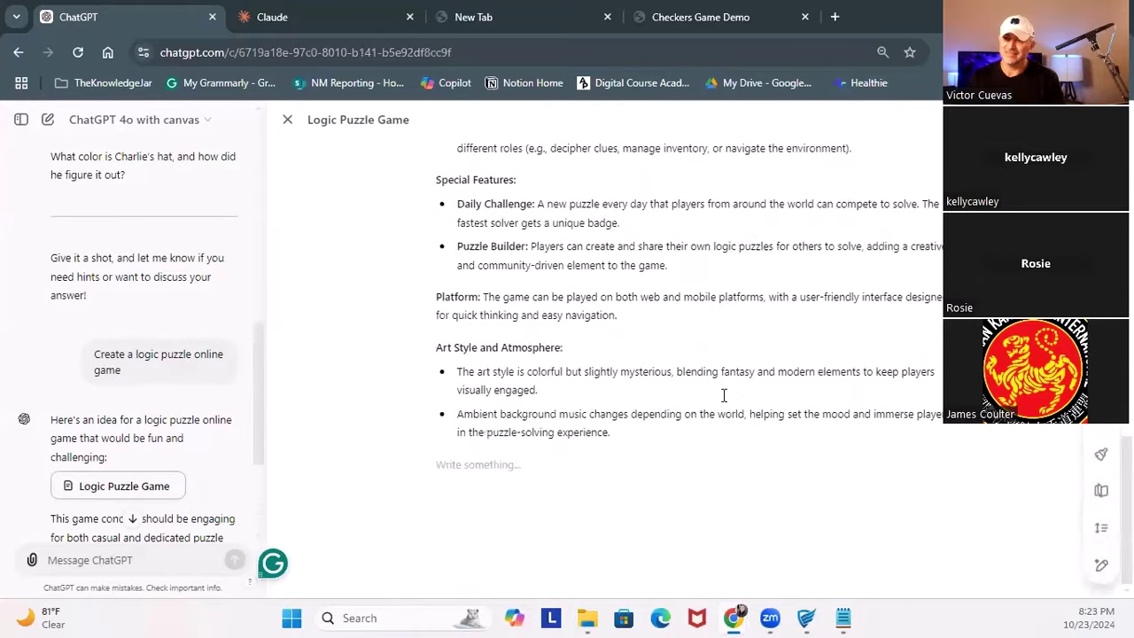
pyautogui.scroll(-2, 195, 380)
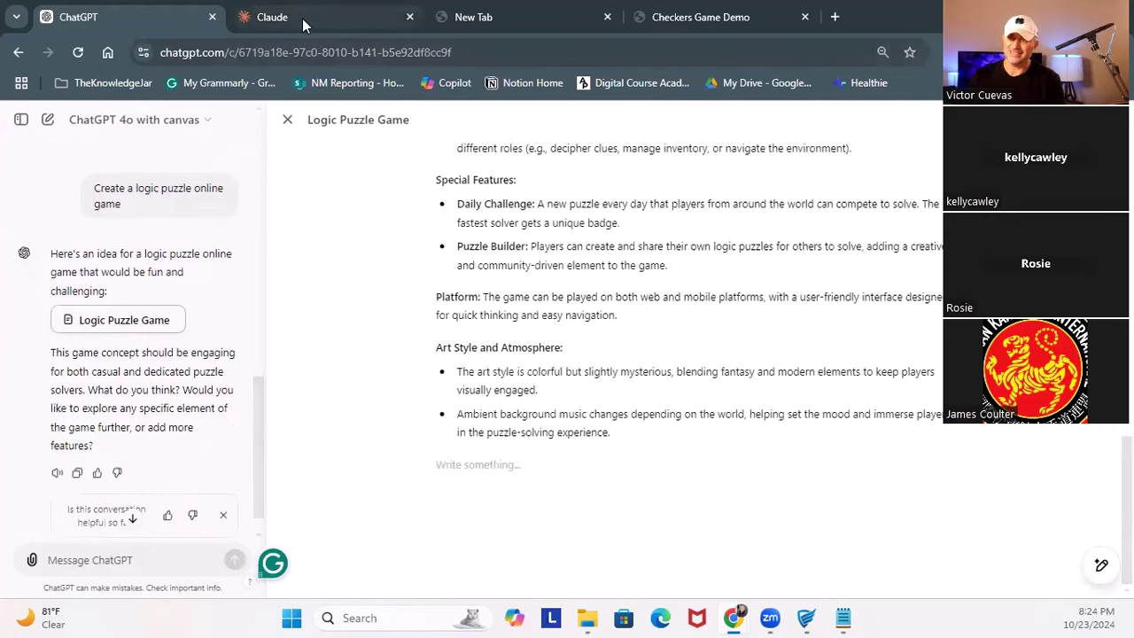
pyautogui.scroll(15, 617, 328)
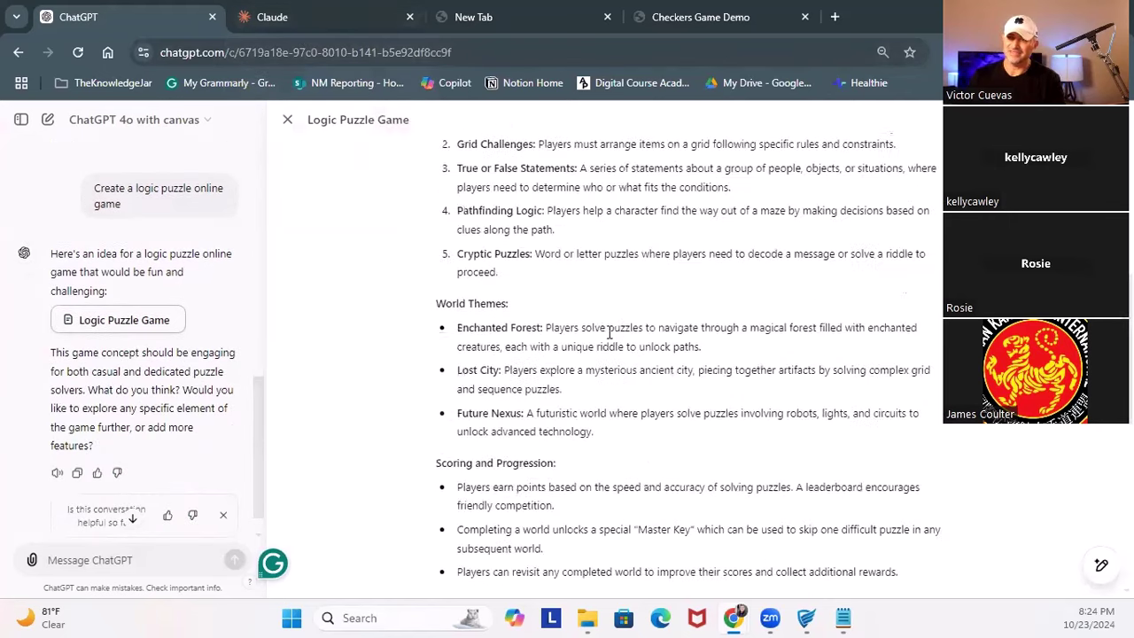
# Reuse the prompt "Create a logic puzzle online game" in a new Claude chat and have Claude fix the artifact's unsupported-library error
pyautogui.tripleClick(131, 207)
pyautogui.hotkey('ctrl', 'c')
pyautogui.click(294, 17)
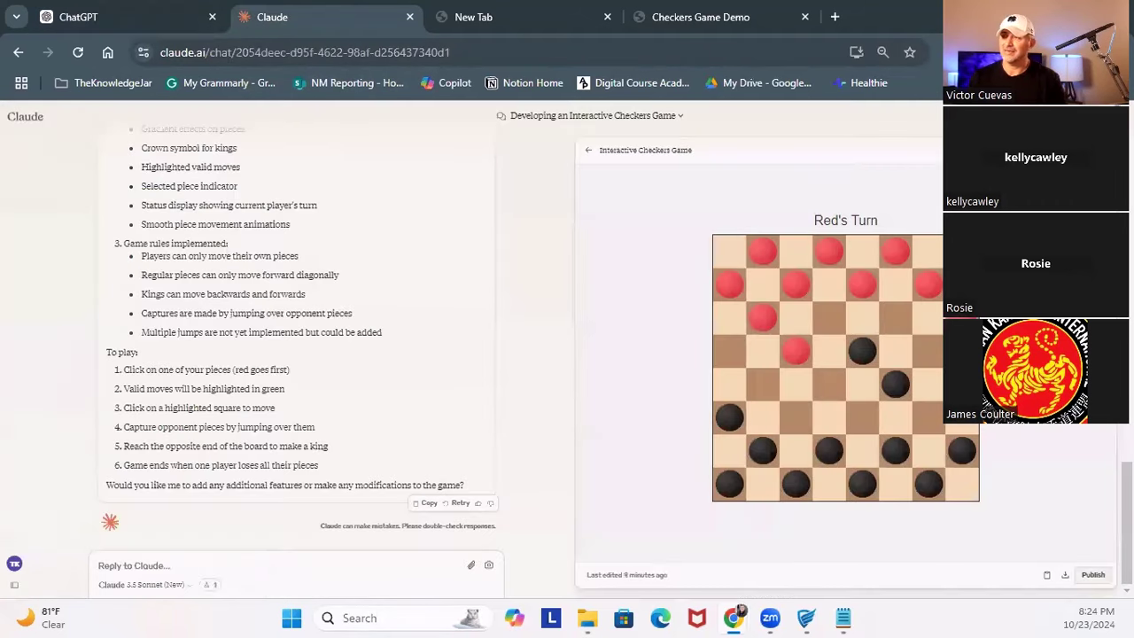
pyautogui.click(45, 142)
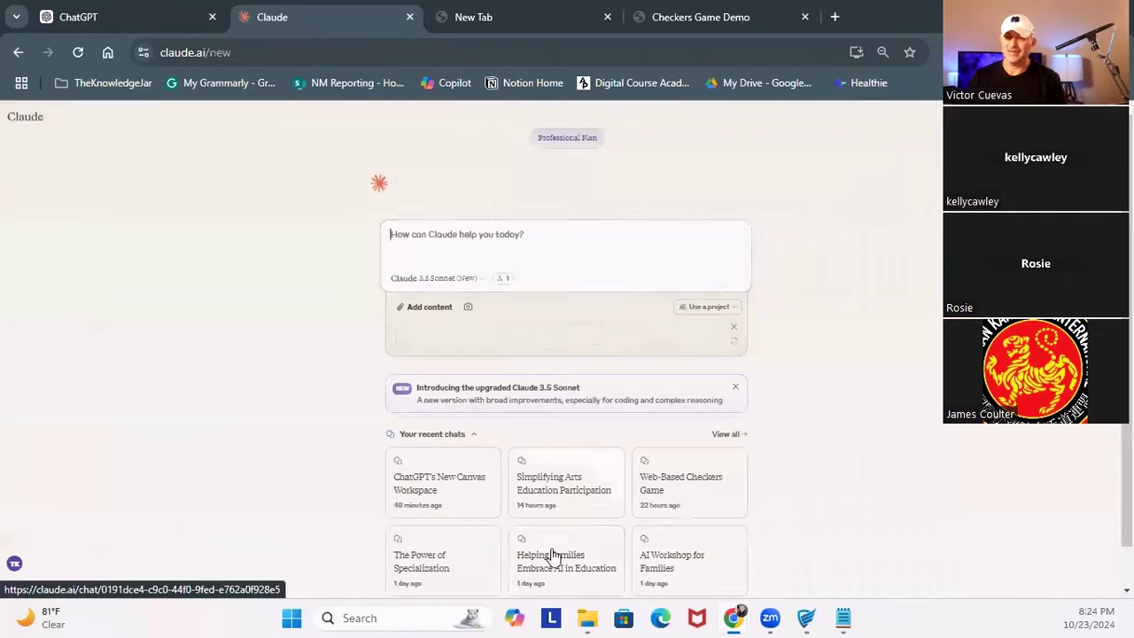
pyautogui.hotkey('ctrl', 'v')
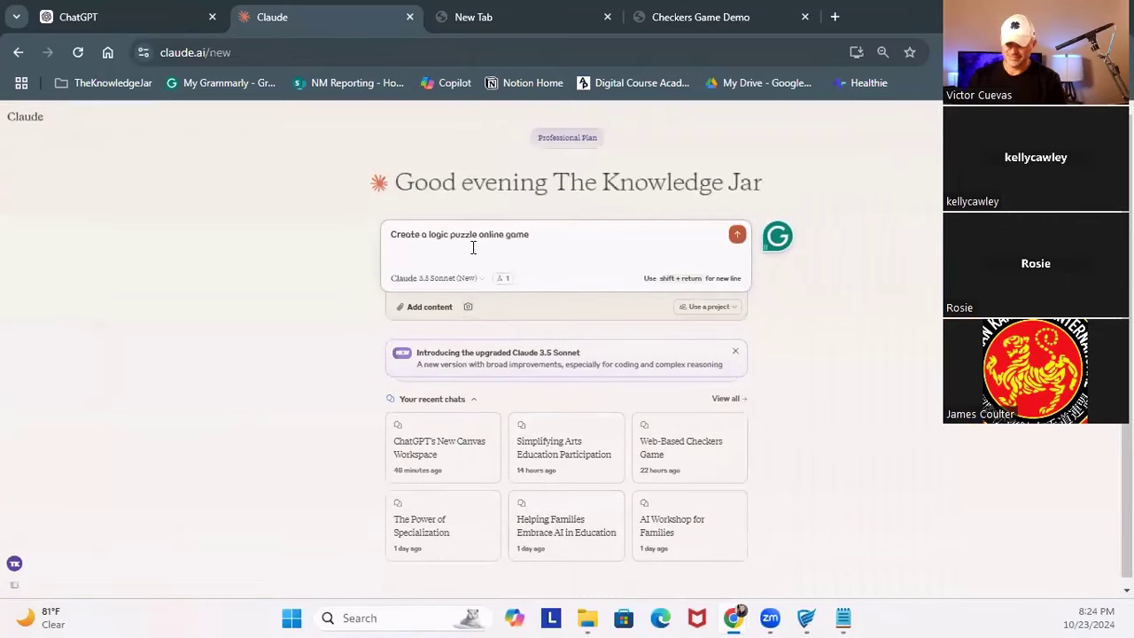
pyautogui.press('Return')
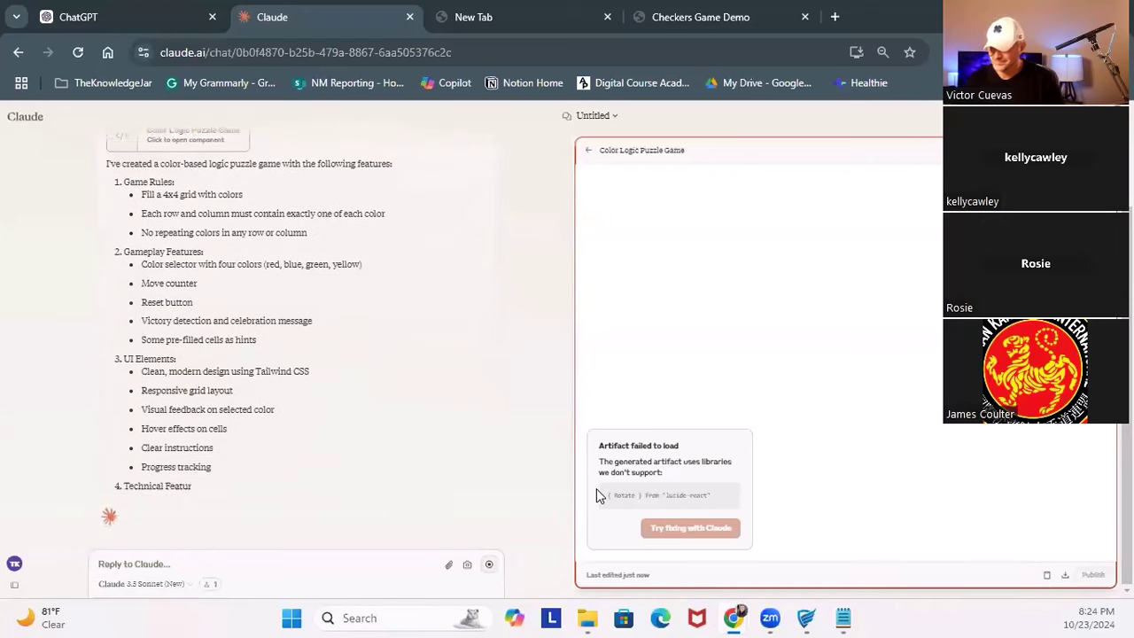
pyautogui.click(684, 532)
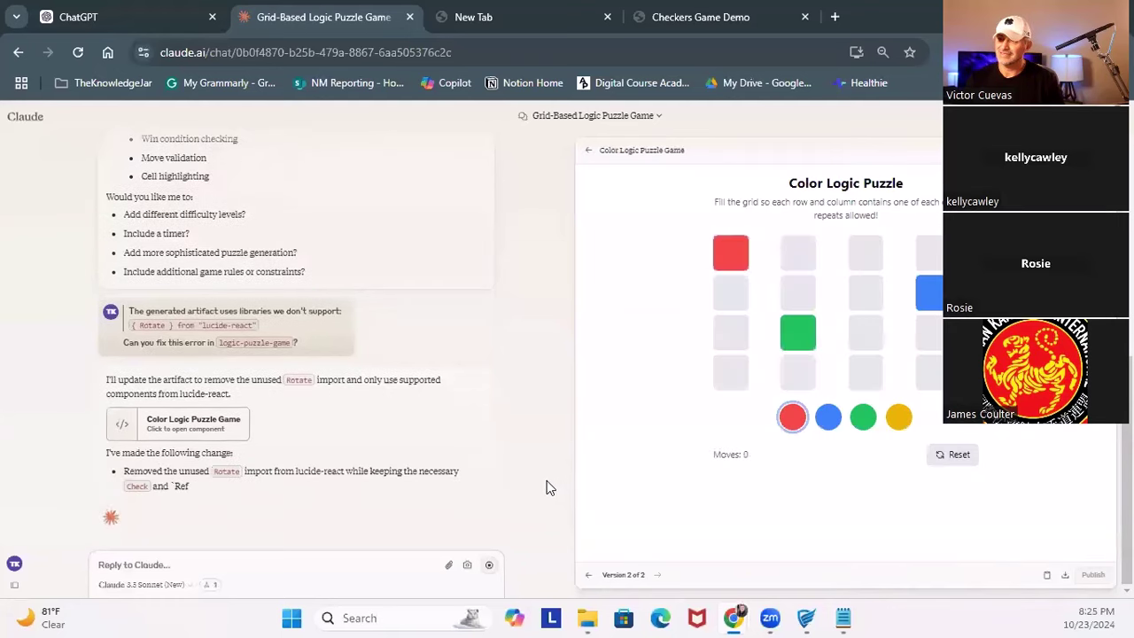
# In the color puzzle, fill rows two and three of the first column red and the third column's top three cells blue
pyautogui.click(732, 294)
pyautogui.click(732, 335)
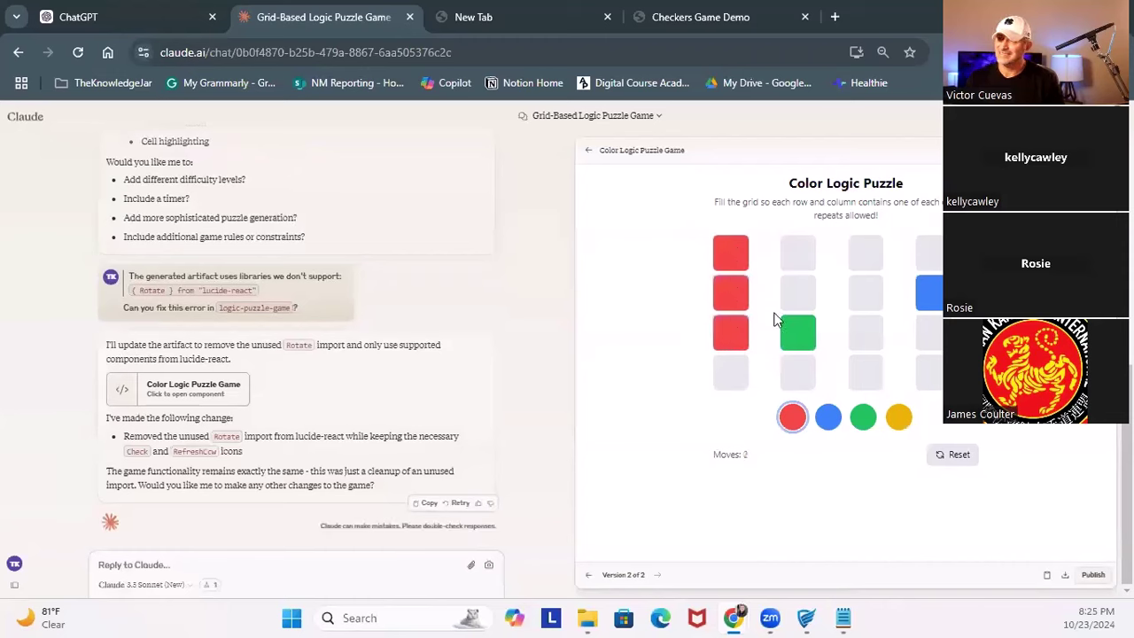
pyautogui.click(828, 416)
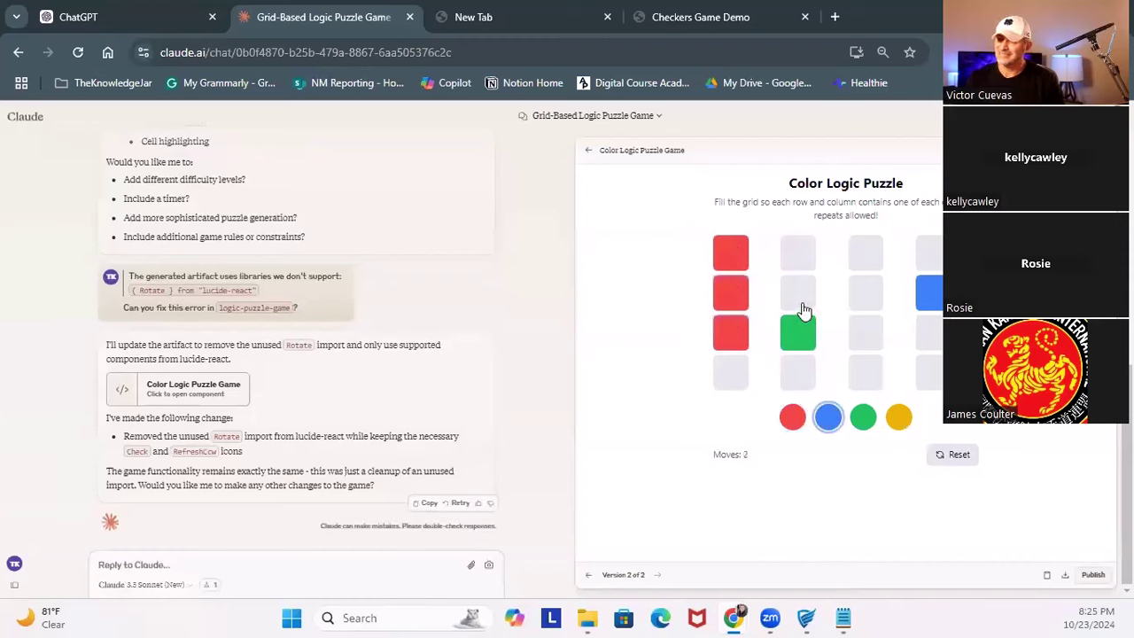
pyautogui.click(870, 303)
pyautogui.click(869, 340)
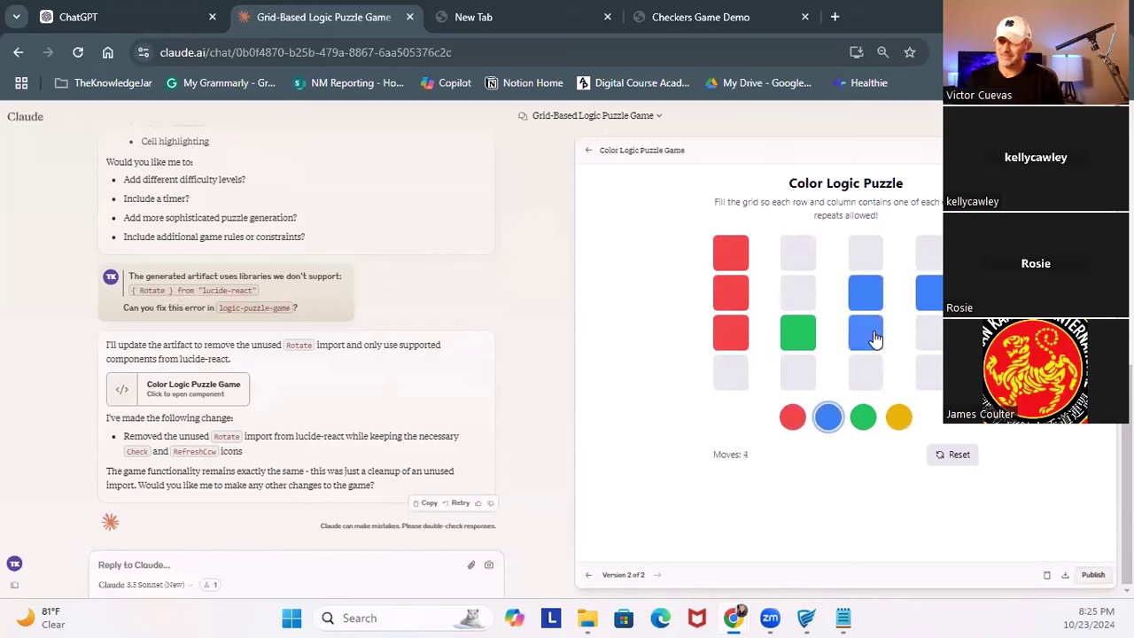
pyautogui.click(868, 257)
# Place green in row two, column two and row one, column four, and yellow in the fourth column's last two cells
pyautogui.click(863, 417)
pyautogui.click(802, 296)
pyautogui.click(919, 257)
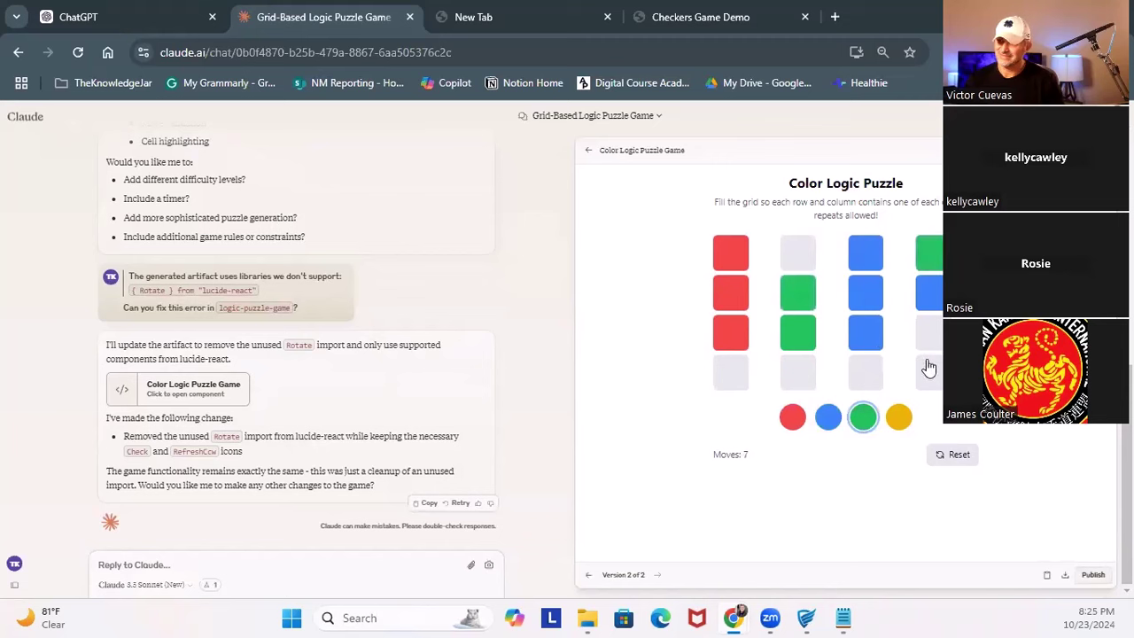
pyautogui.click(896, 418)
pyautogui.click(930, 373)
pyautogui.click(928, 333)
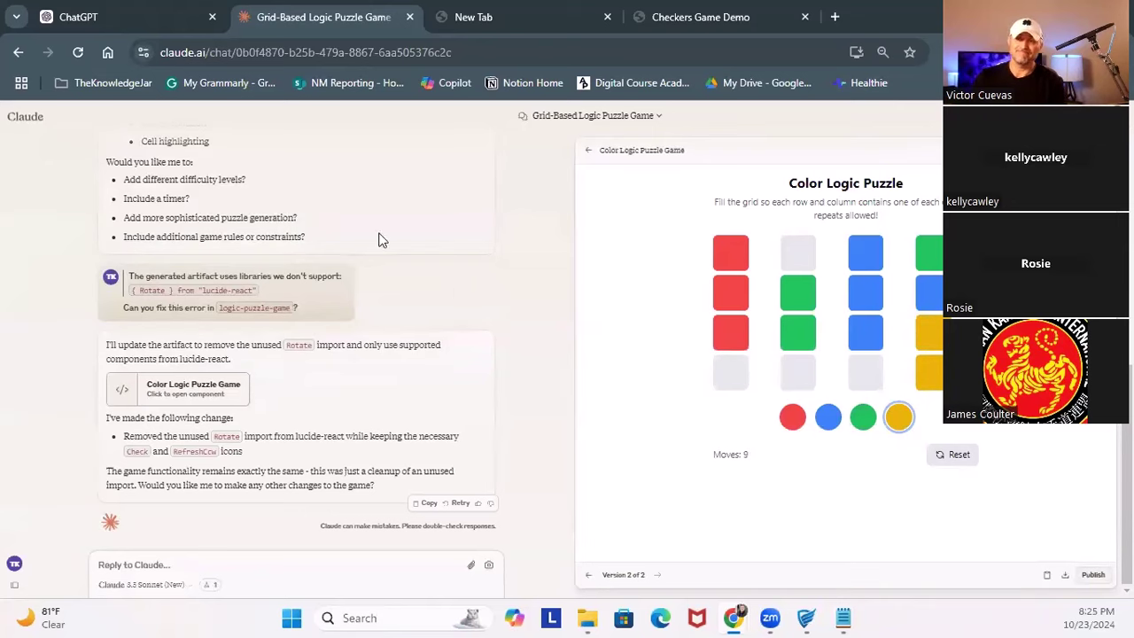
# Compare Claude's playable color puzzle with ChatGPT's Logic Puzzle Game canvas document
pyautogui.click(160, 27)
pyautogui.click(328, 19)
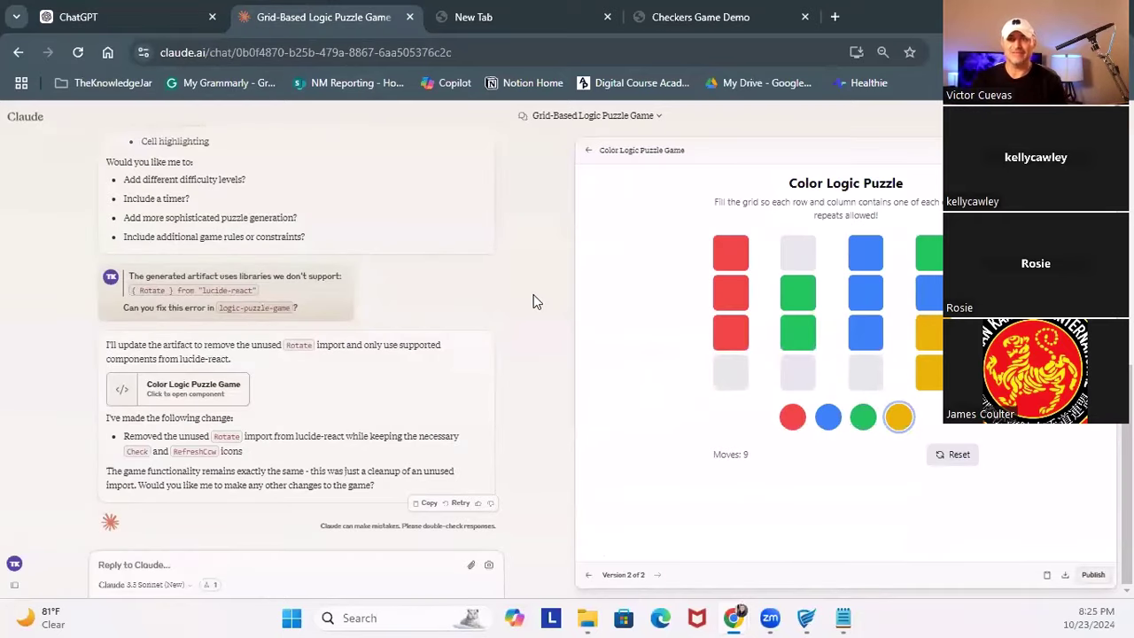
pyautogui.click(132, 16)
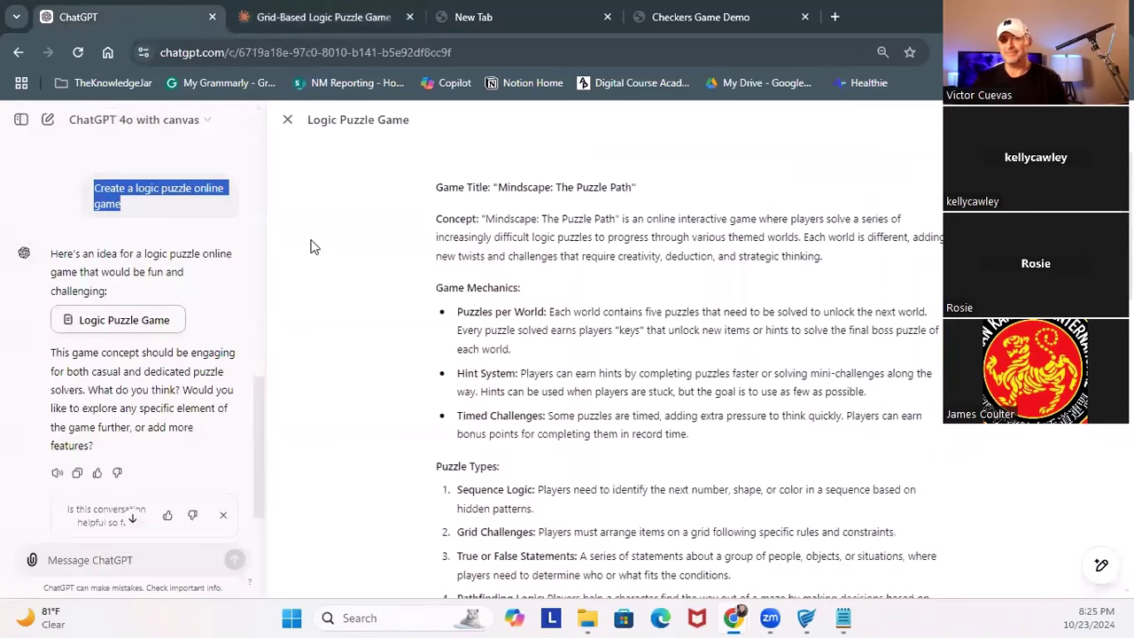